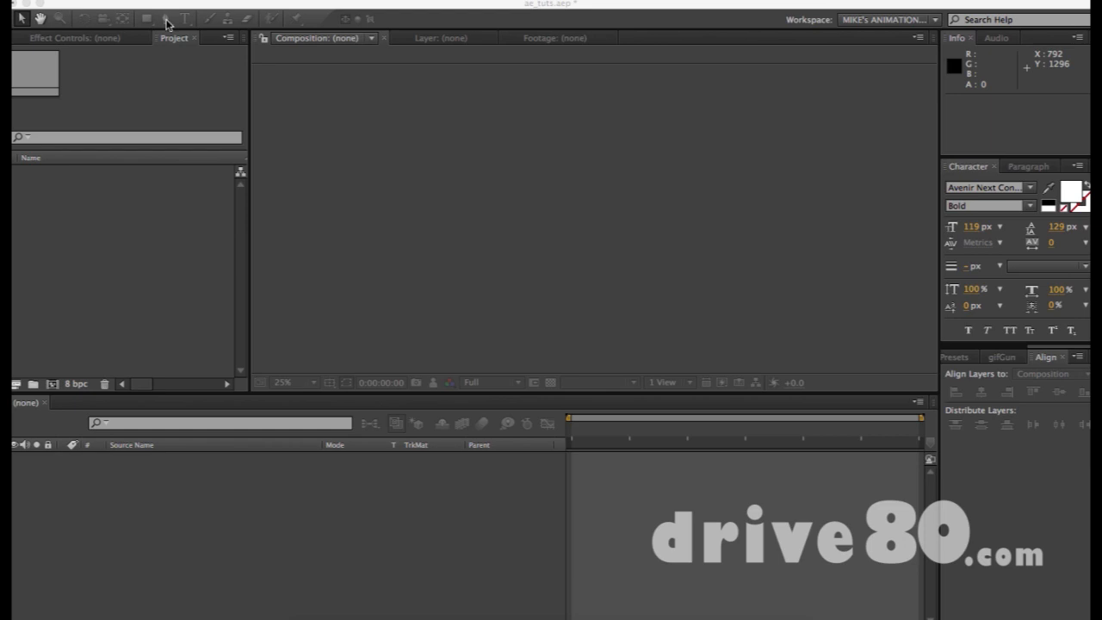
- Create Comp 1 from the HDTV 1080 24 preset: 1920×1080, 24 fps, Medium Royal Blue background
left_click(180, 250)
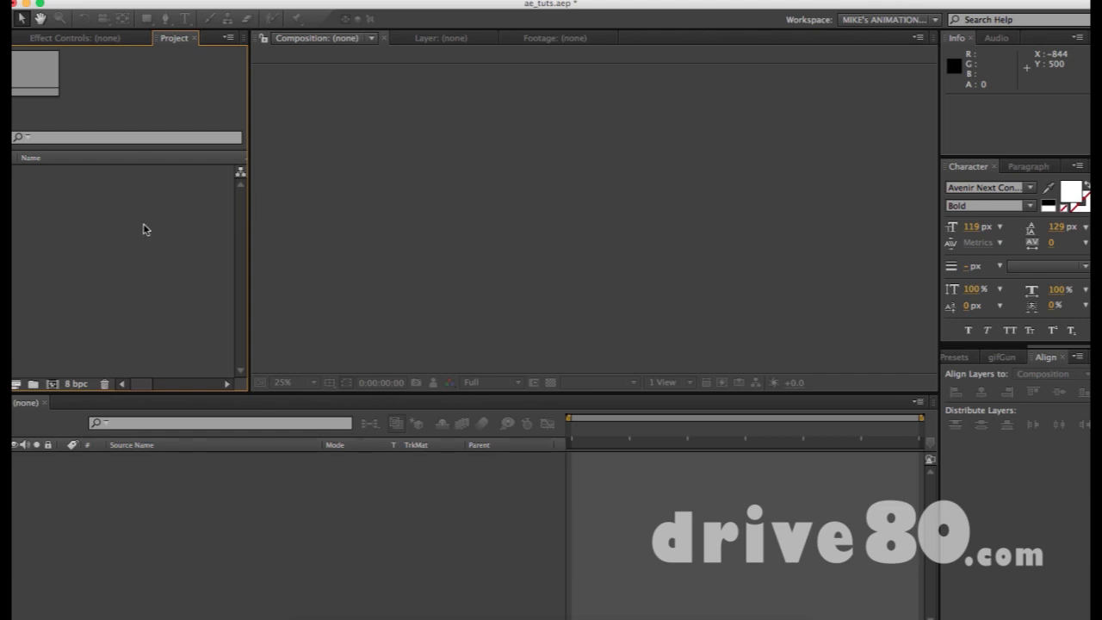
key("super+n")
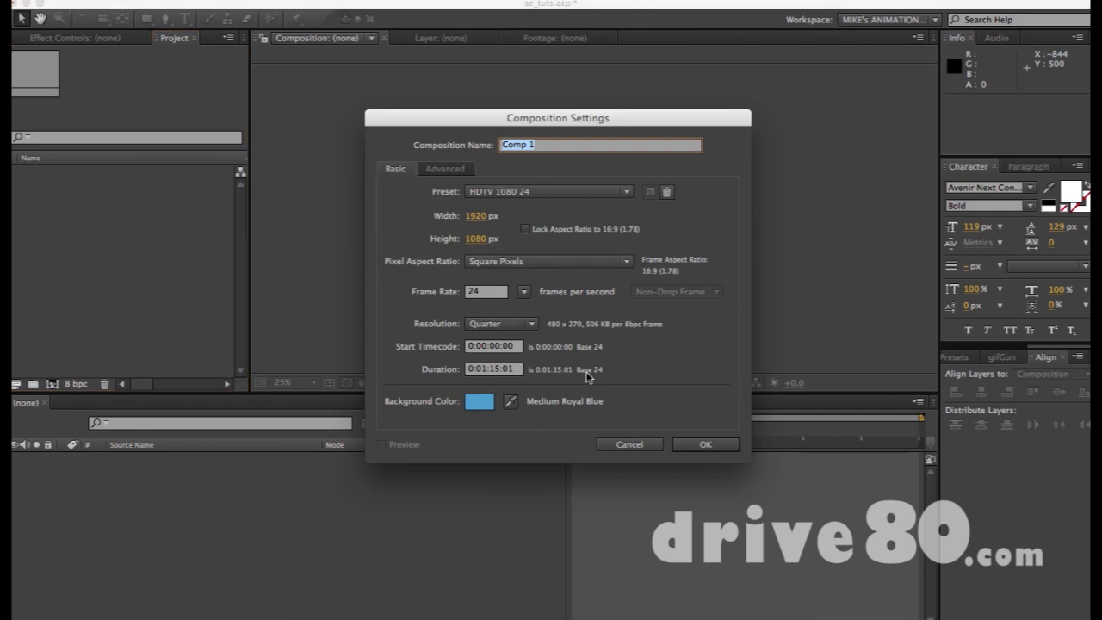
left_click(693, 447)
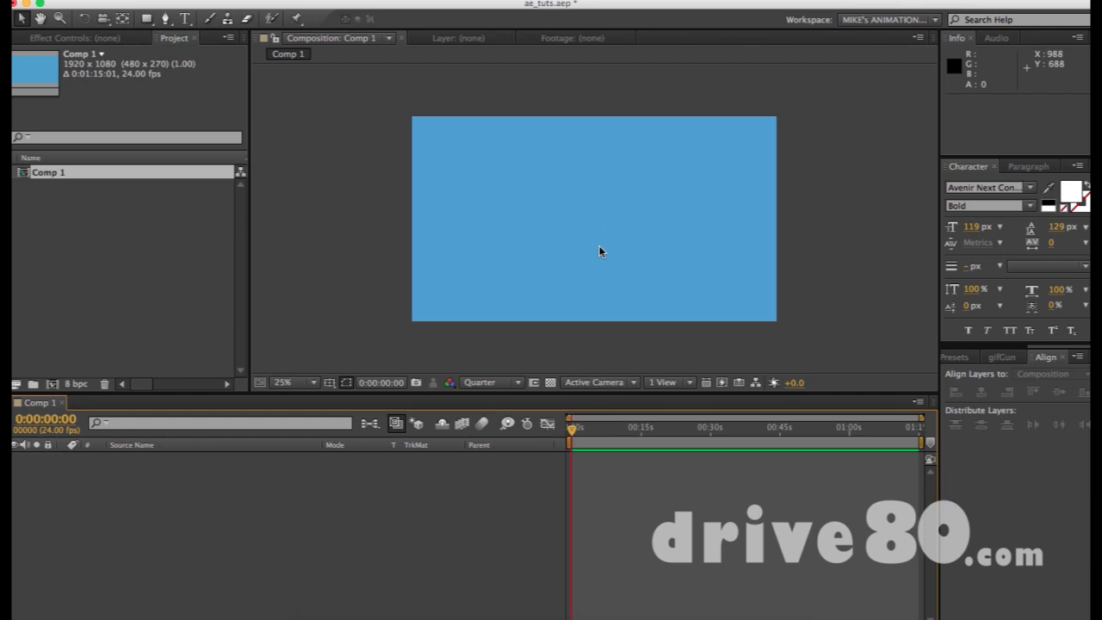
key("g")
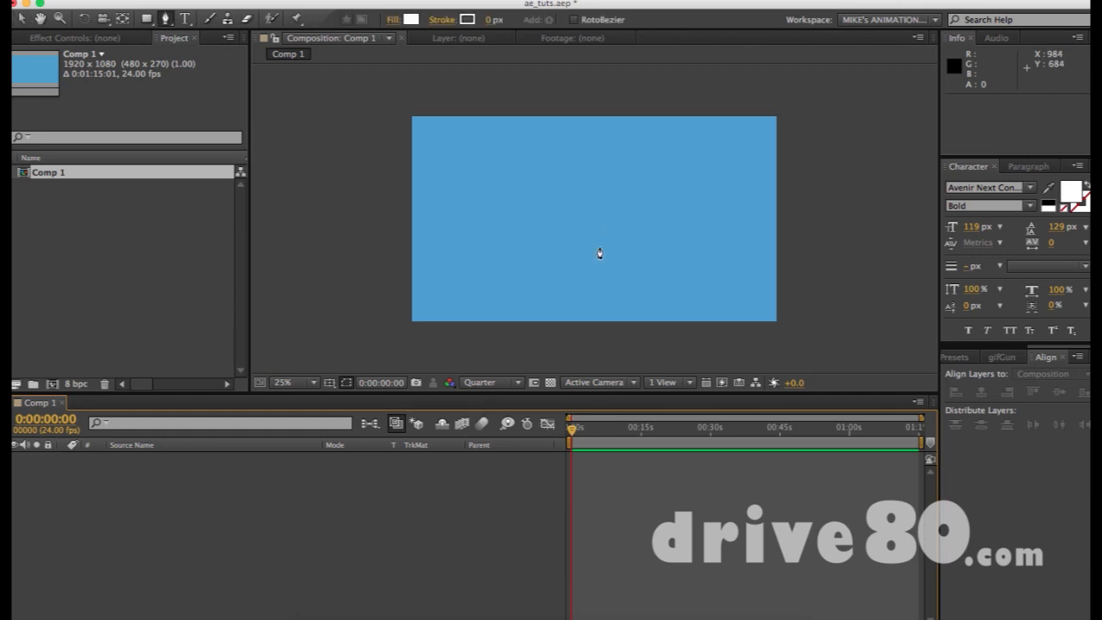
left_click(167, 20)
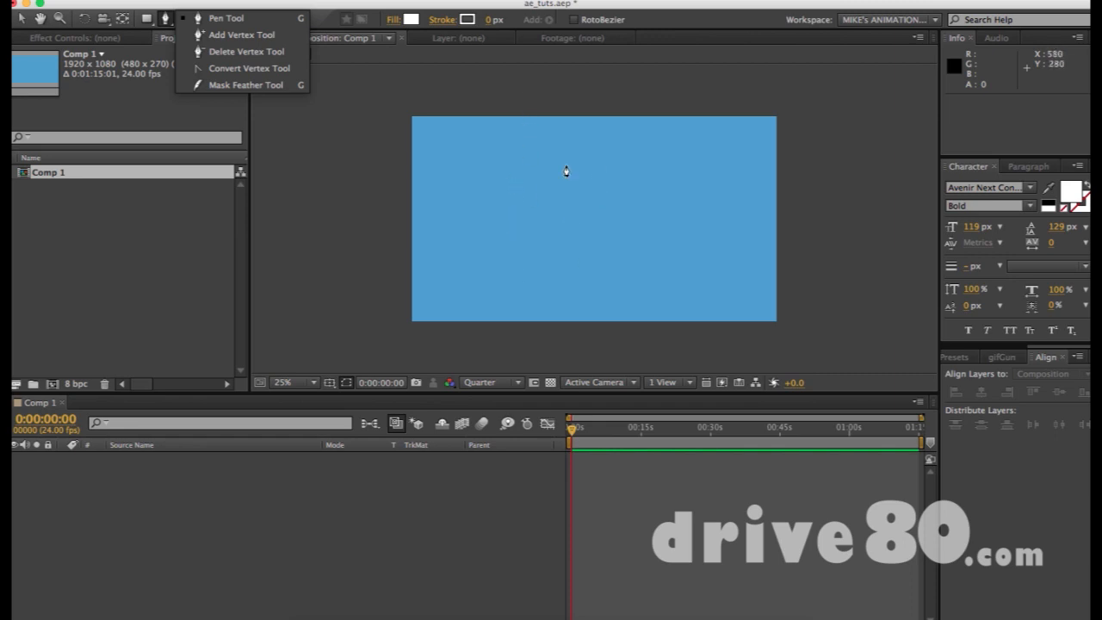
left_click(165, 19)
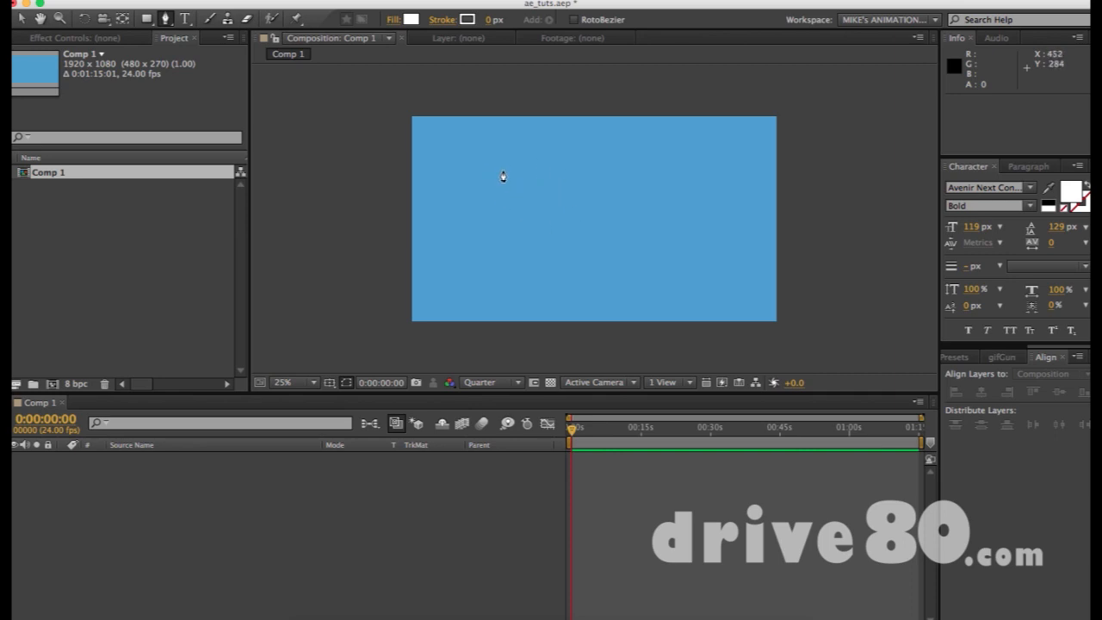
left_click_drag(509, 175, 480, 216)
left_click_drag(553, 213, 611, 244)
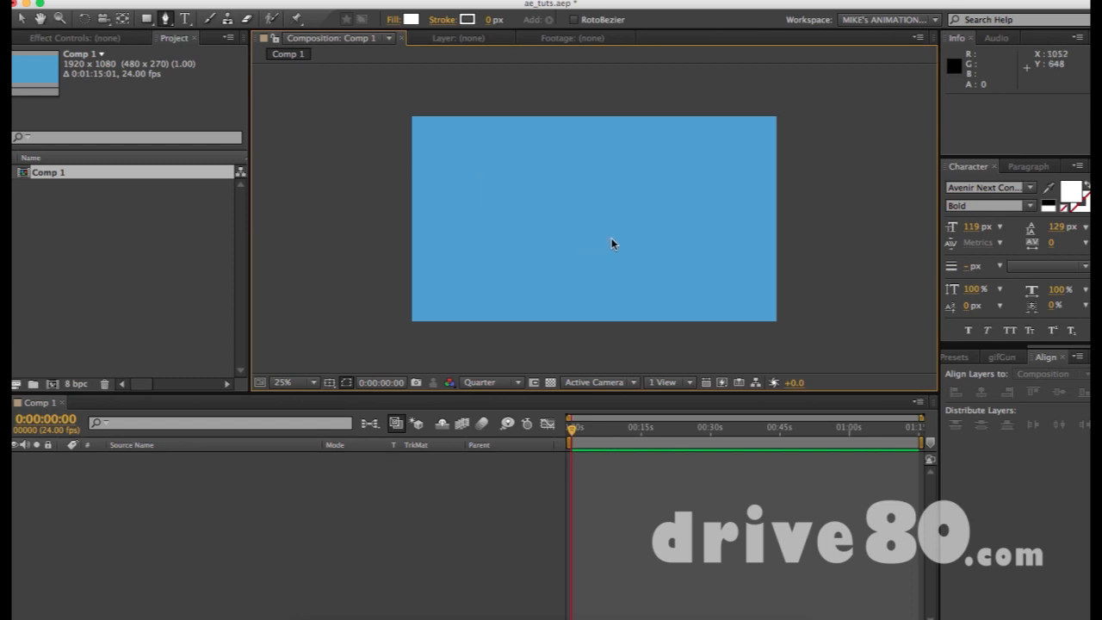
- Draw a closed four-sided white shape with the Pen tool
left_click(515, 162)
left_click(650, 185)
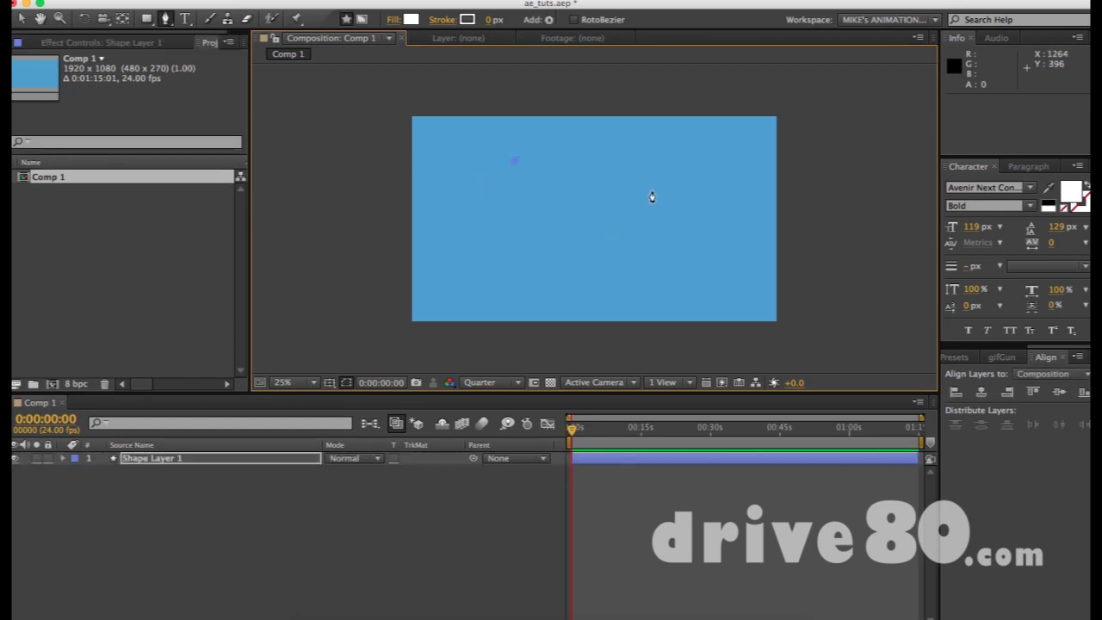
left_click(637, 243)
left_click(545, 245)
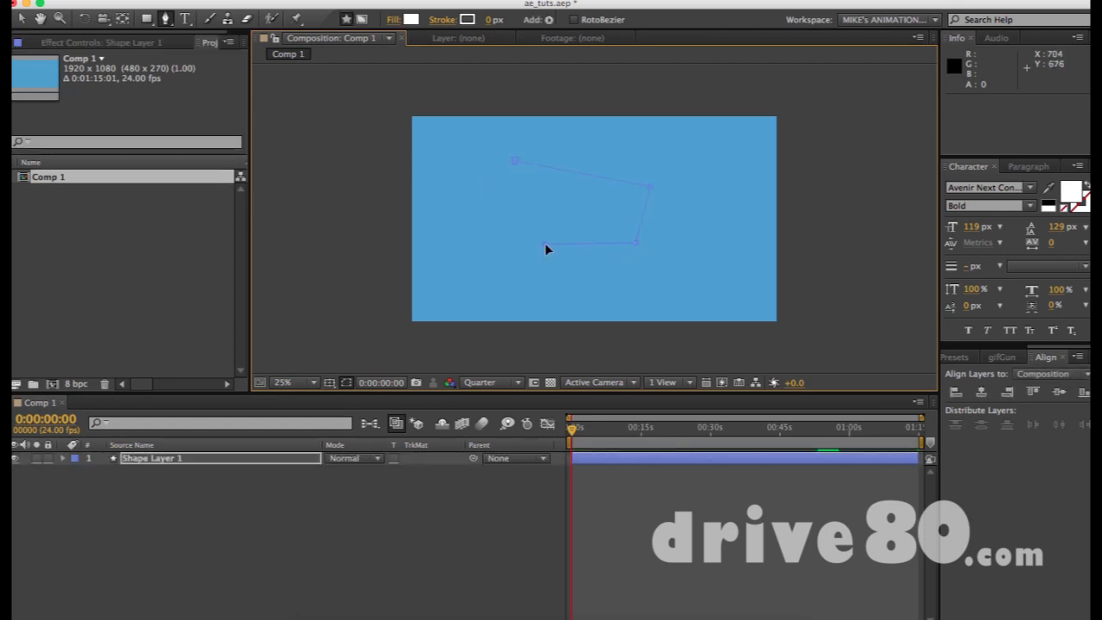
left_click(516, 163)
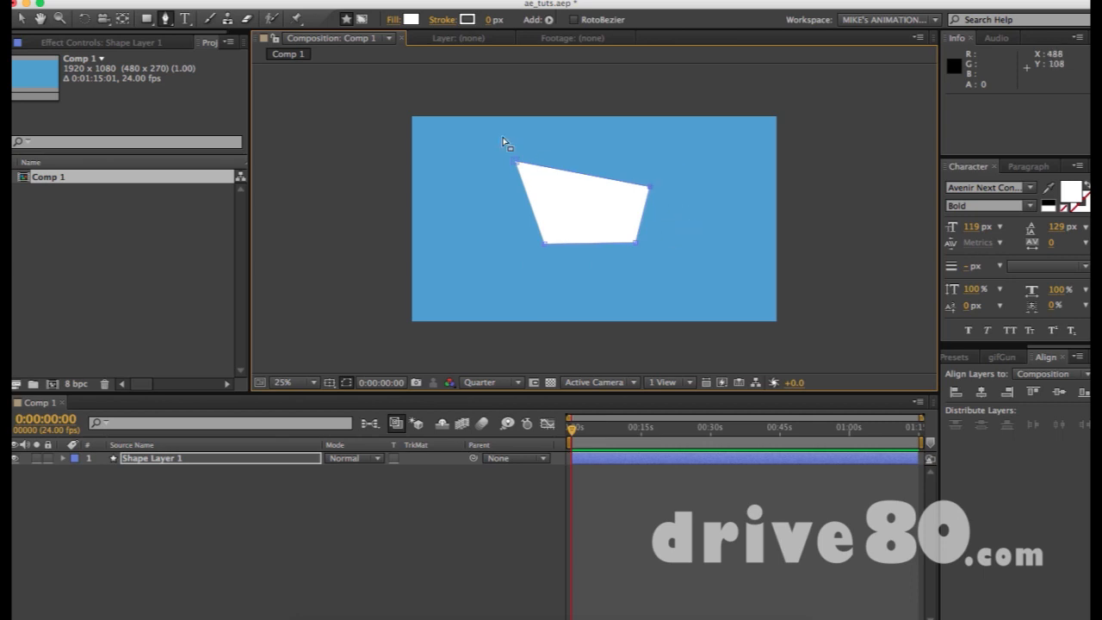
- Adjust the shape's vertices: lower the bottom-left corner and reposition the top corners
left_click_drag(520, 165, 528, 189)
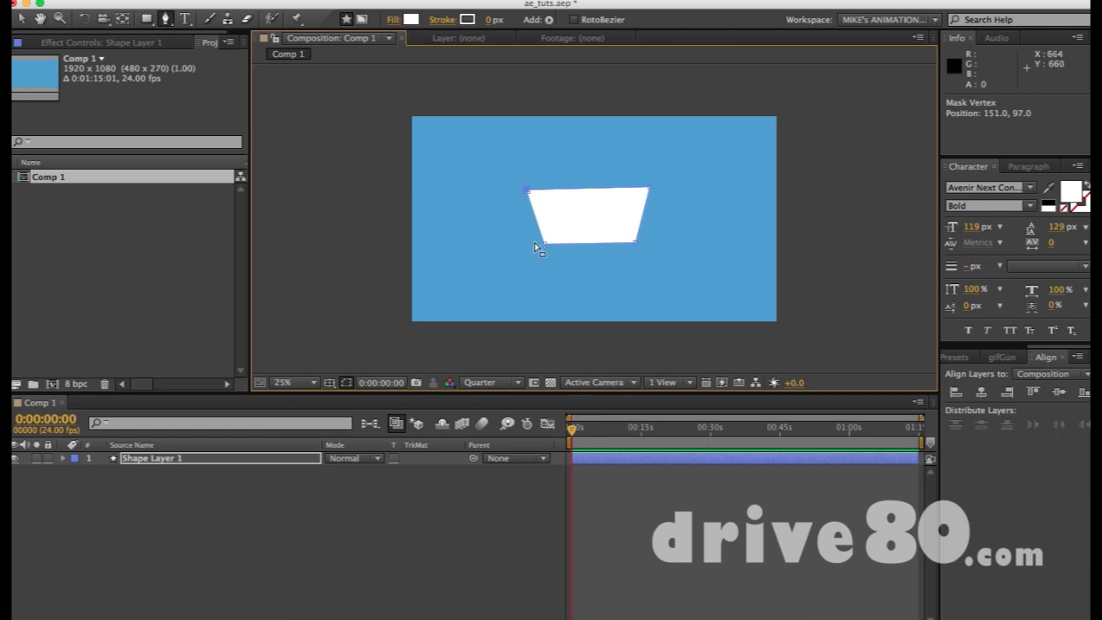
left_click_drag(545, 243, 541, 276)
key("v")
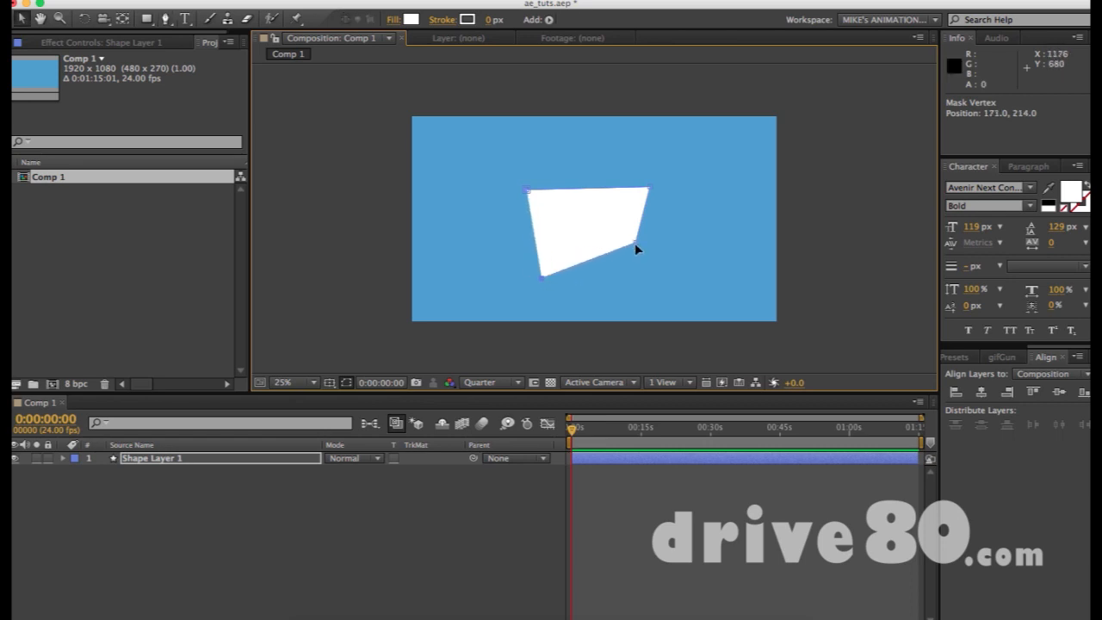
left_click_drag(649, 188, 649, 185)
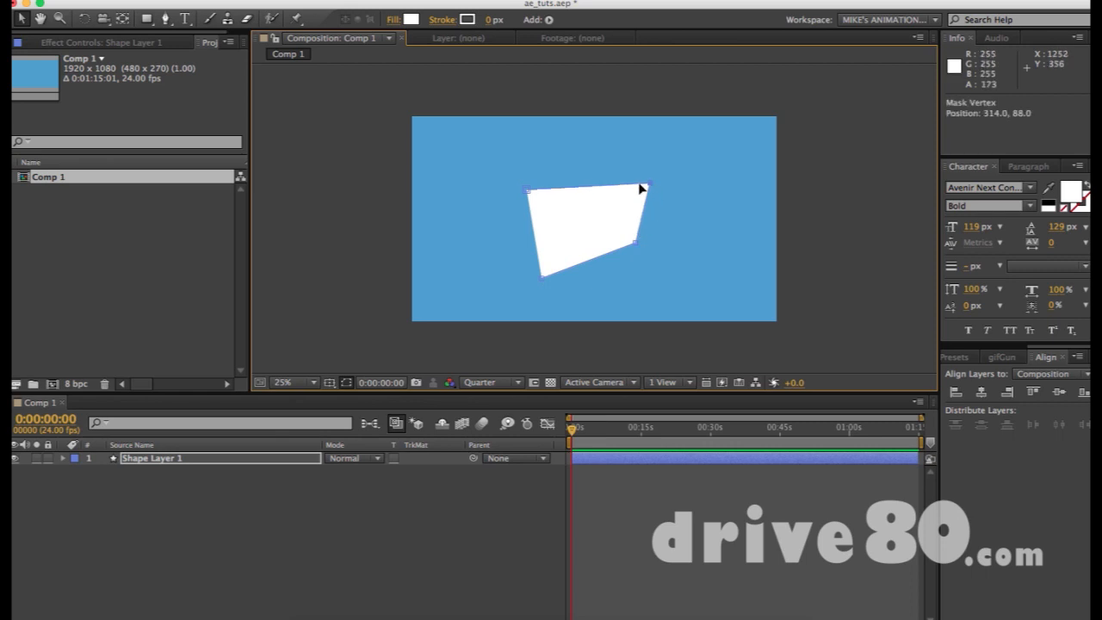
left_click_drag(527, 189, 517, 159)
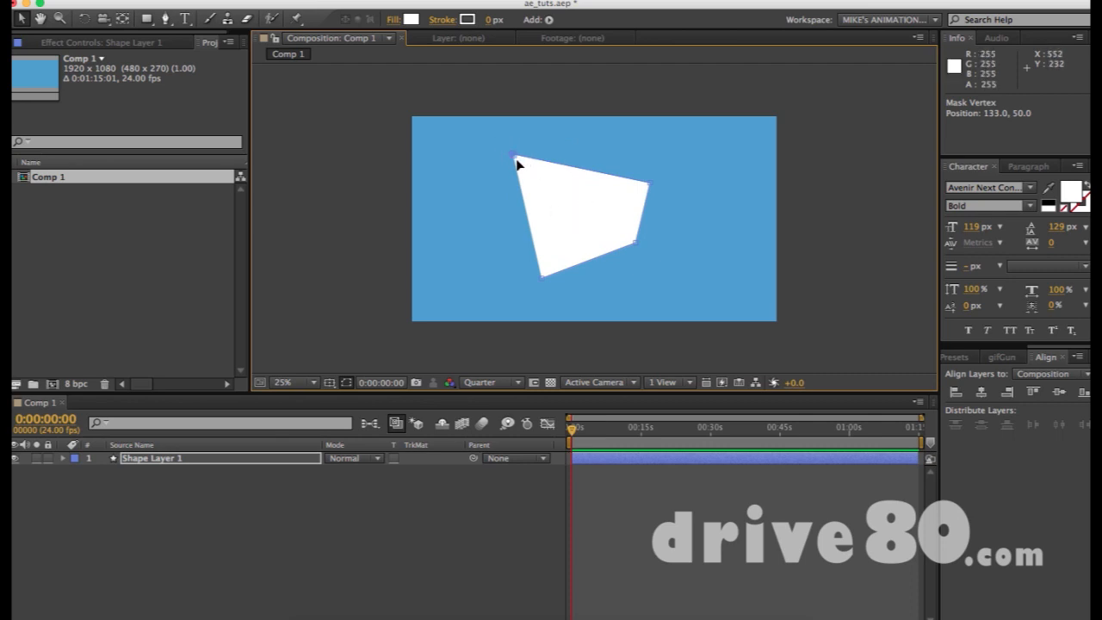
key("g")
mouse_move(514, 155)
left_mouse_down()
mouse_move(519, 182)
mouse_move(521, 172)
left_mouse_up()
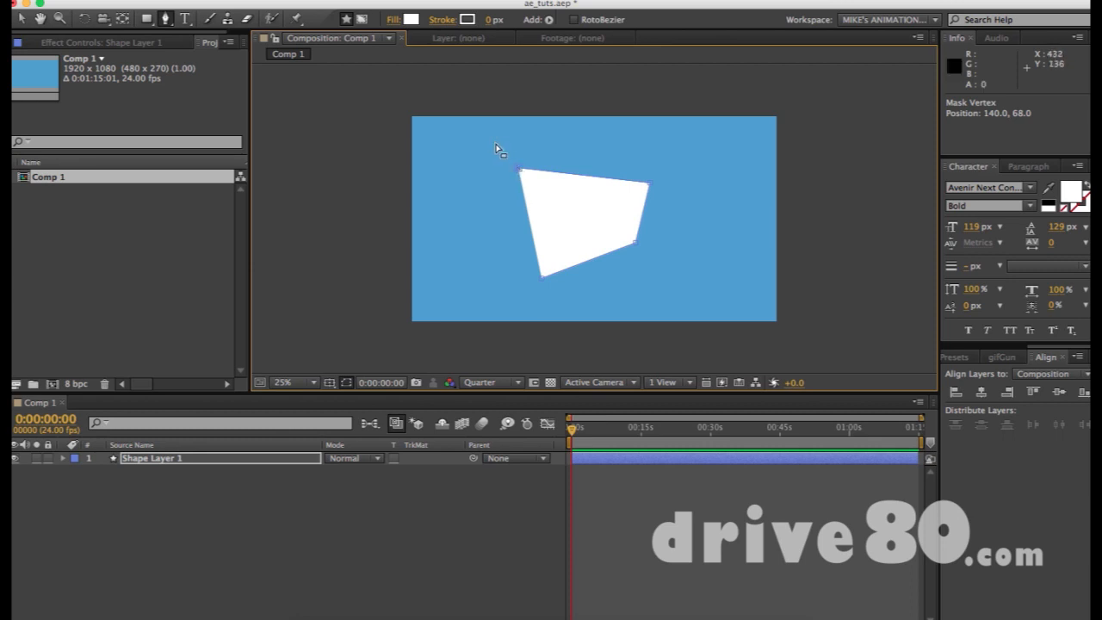
- Select the shape's path and delete it
left_click_drag(497, 145, 652, 189)
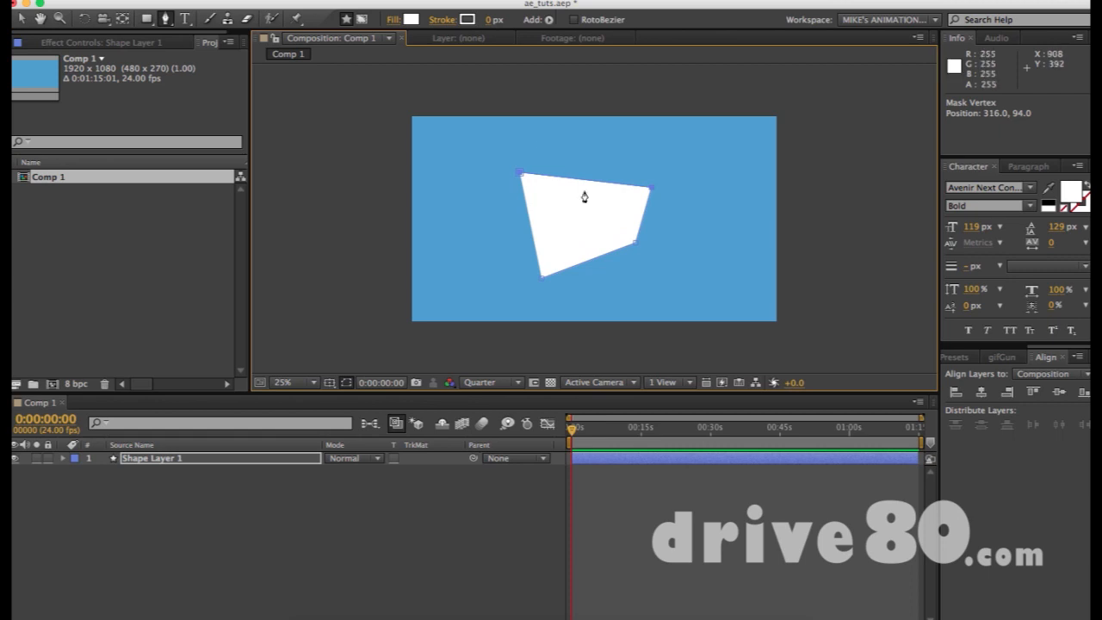
key("v")
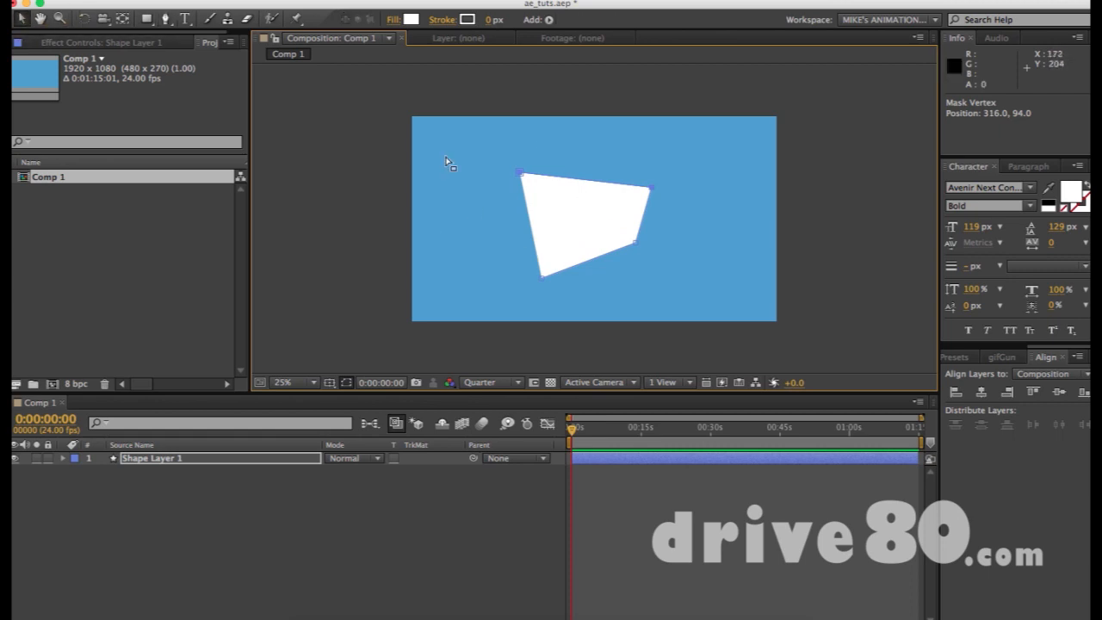
left_click(688, 165)
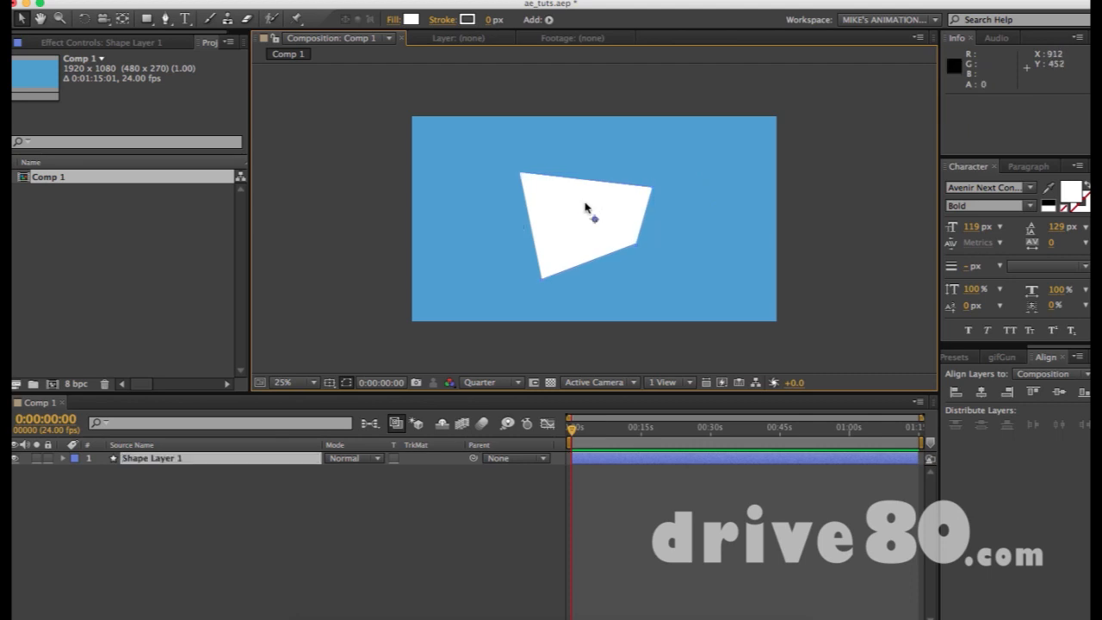
key("Delete")
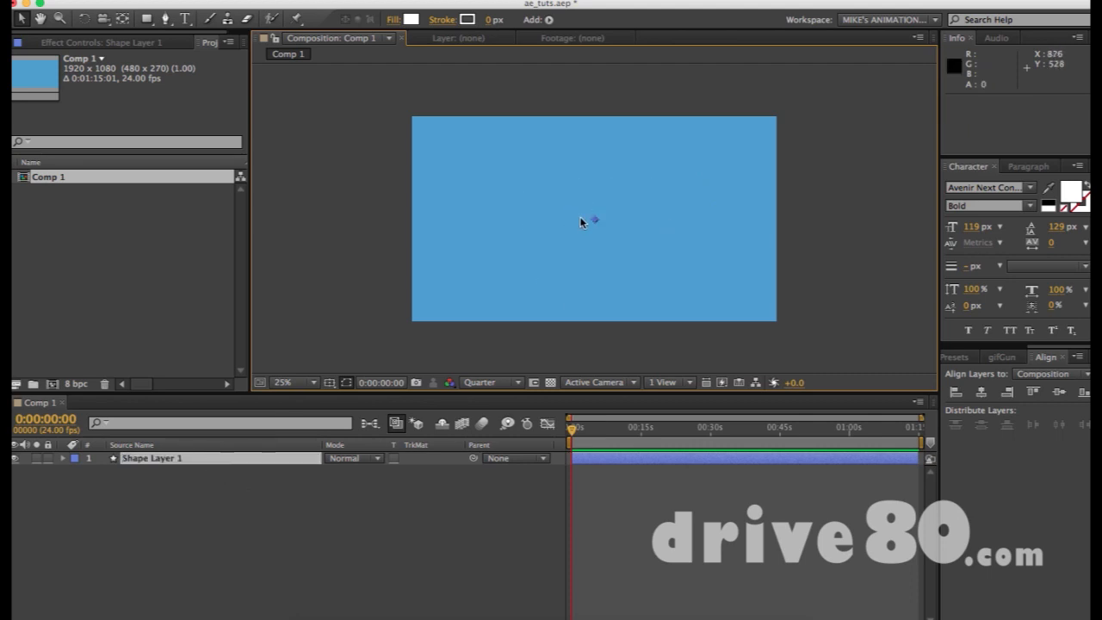
- Delete Shape Layer 1 and draw a curved white arch with the Pen tool
left_click(218, 459)
key("Delete")
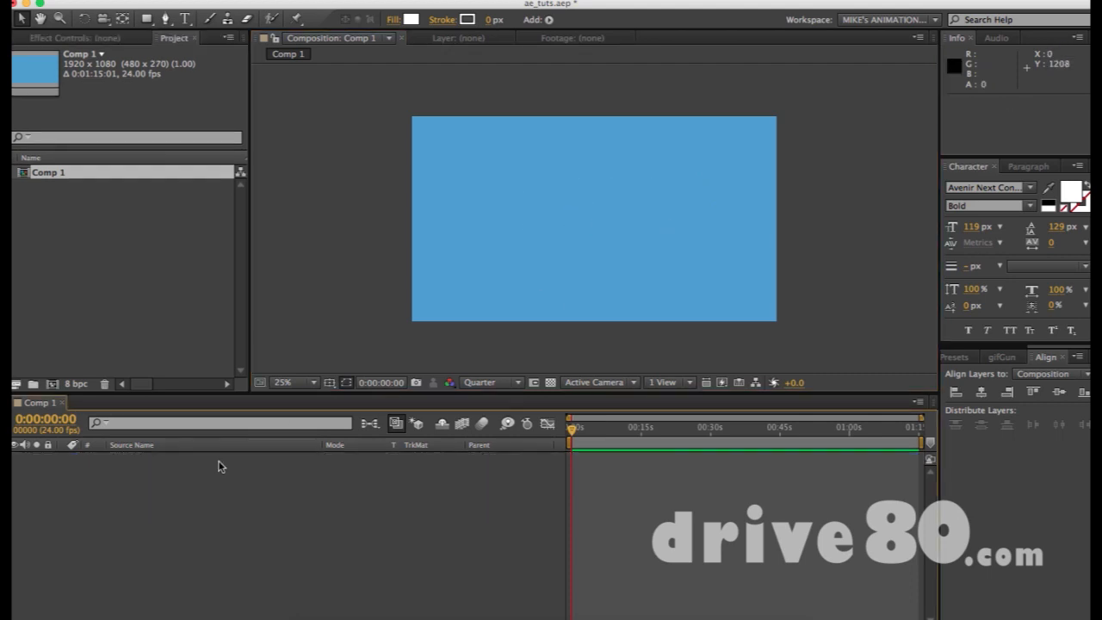
key("g")
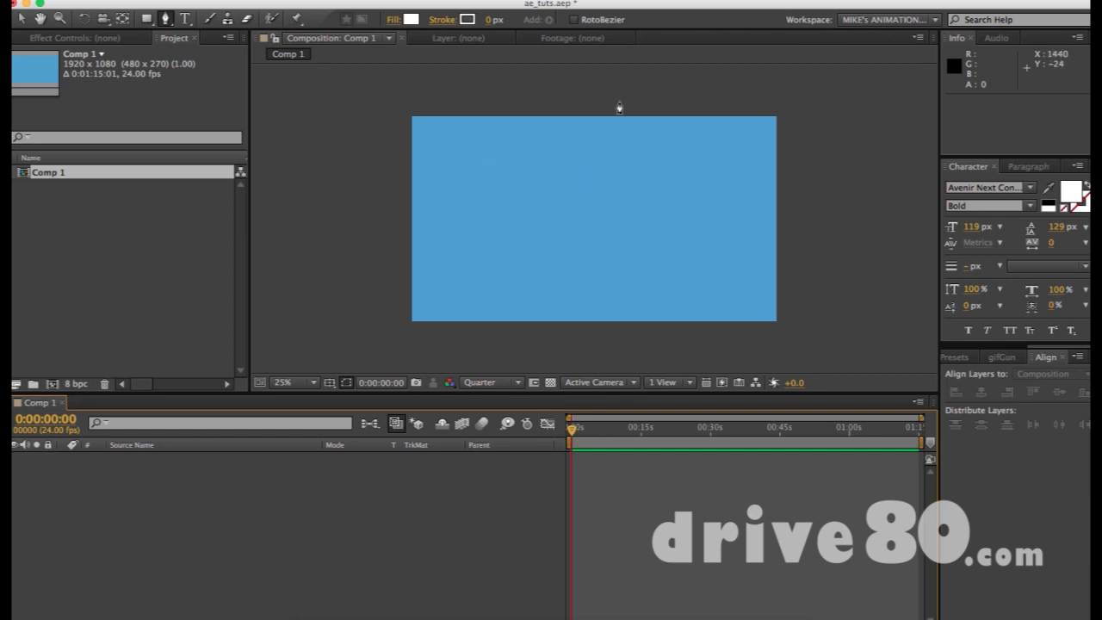
left_click(467, 190)
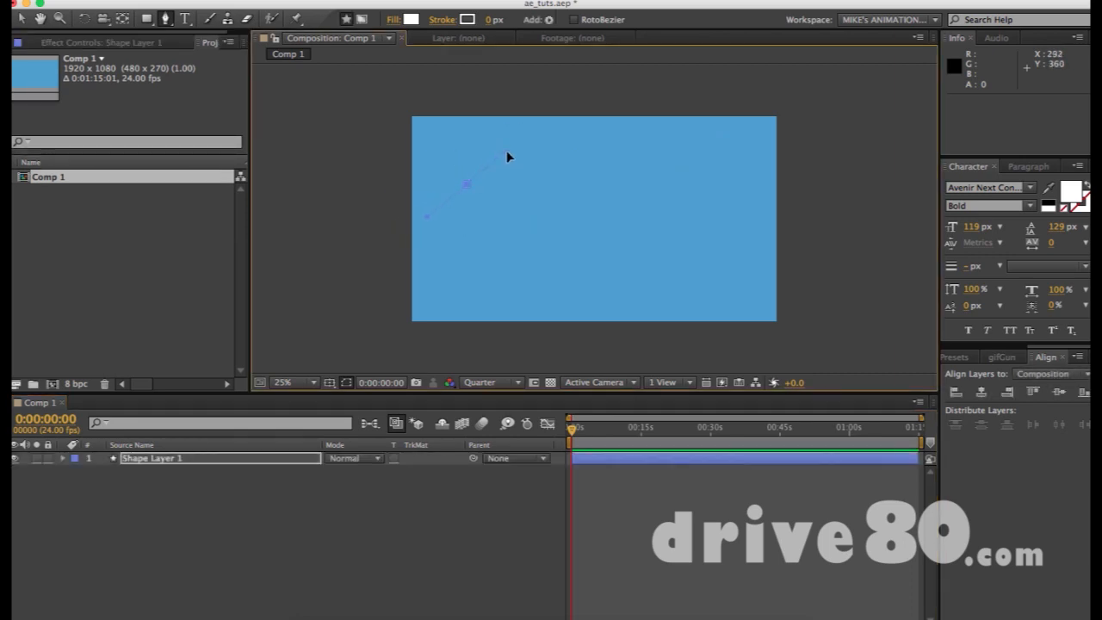
left_click_drag(494, 155, 492, 153)
left_click_drag(559, 161, 597, 188)
mouse_move(520, 140)
left_mouse_down()
mouse_move(521, 158)
mouse_move(512, 144)
left_mouse_up()
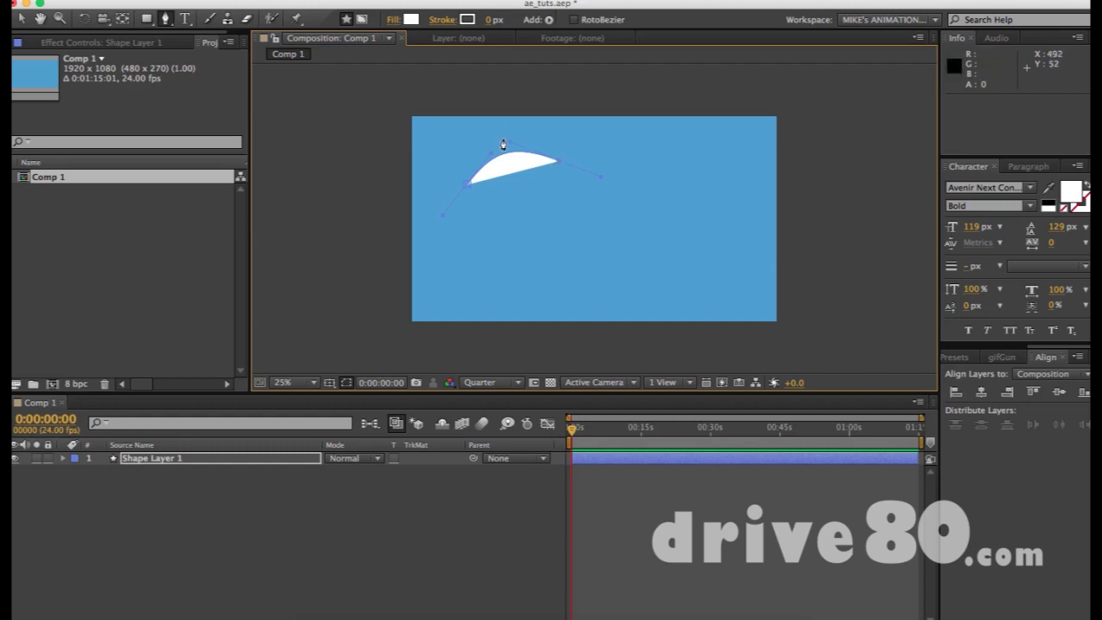
- Select the white arch shape layer and delete it
left_click(20, 22)
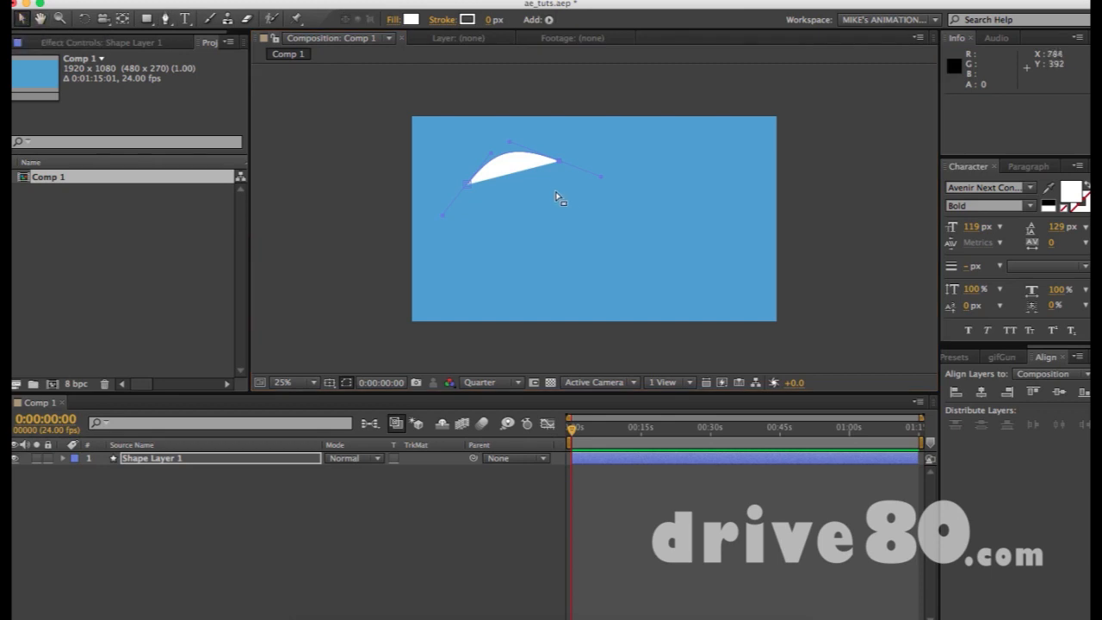
left_click(515, 173)
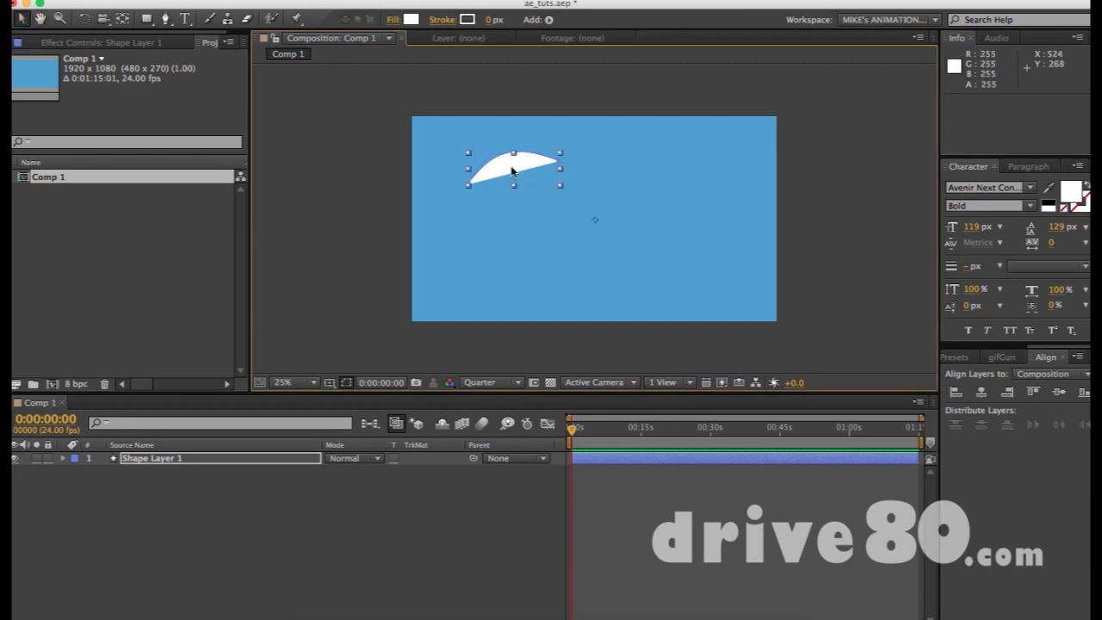
key("Delete")
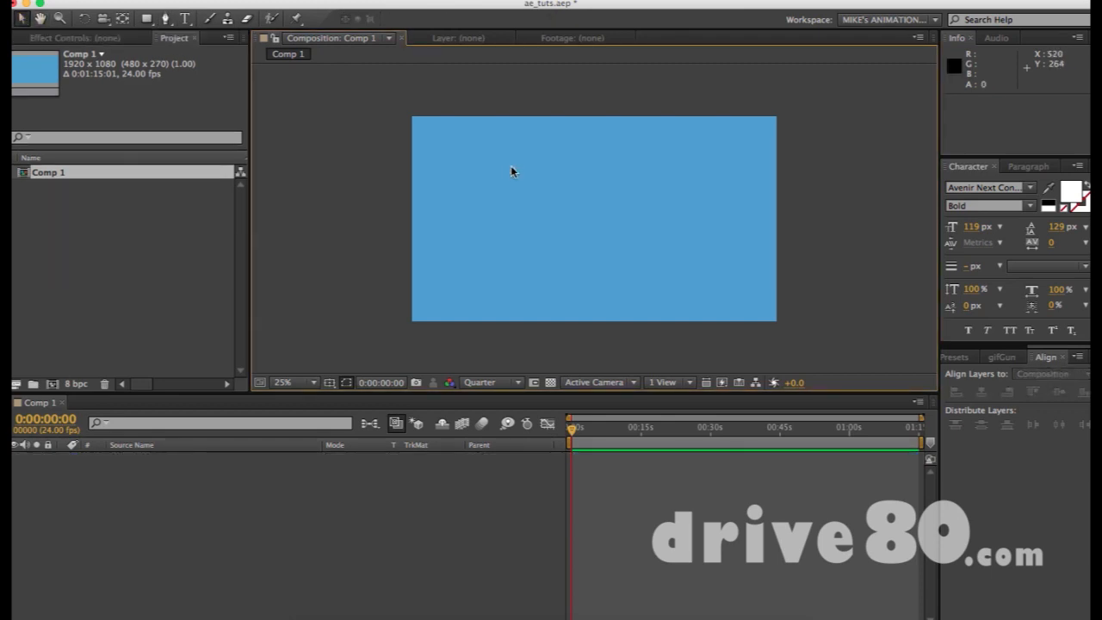
key("g")
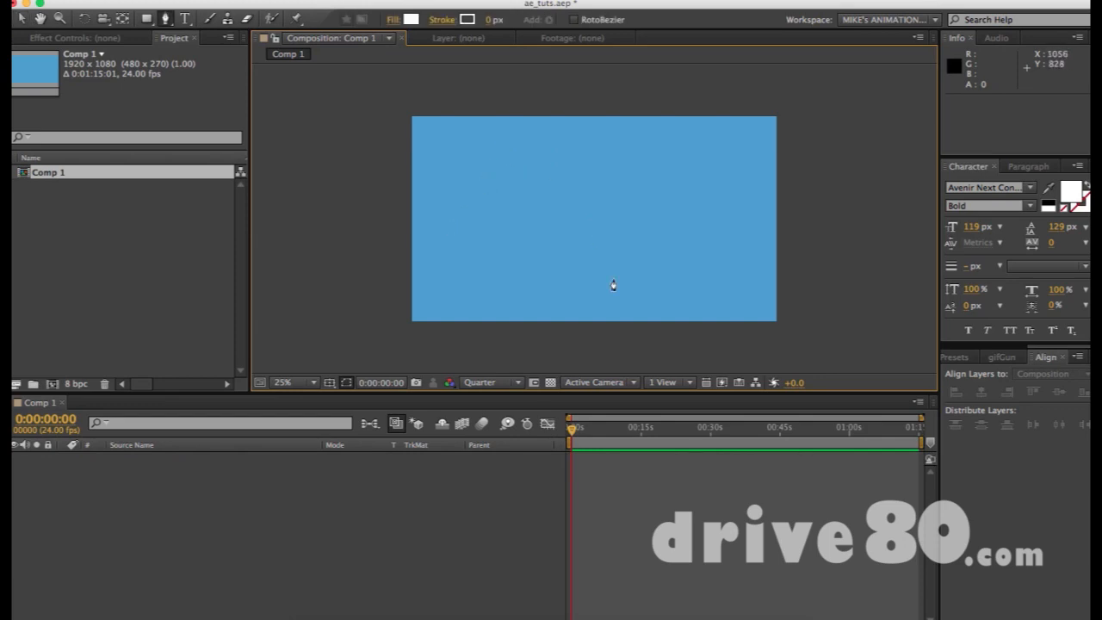
- Draw a four-cornered white rectangle with the Pen tool, undoing a stray extra point
left_click(500, 159)
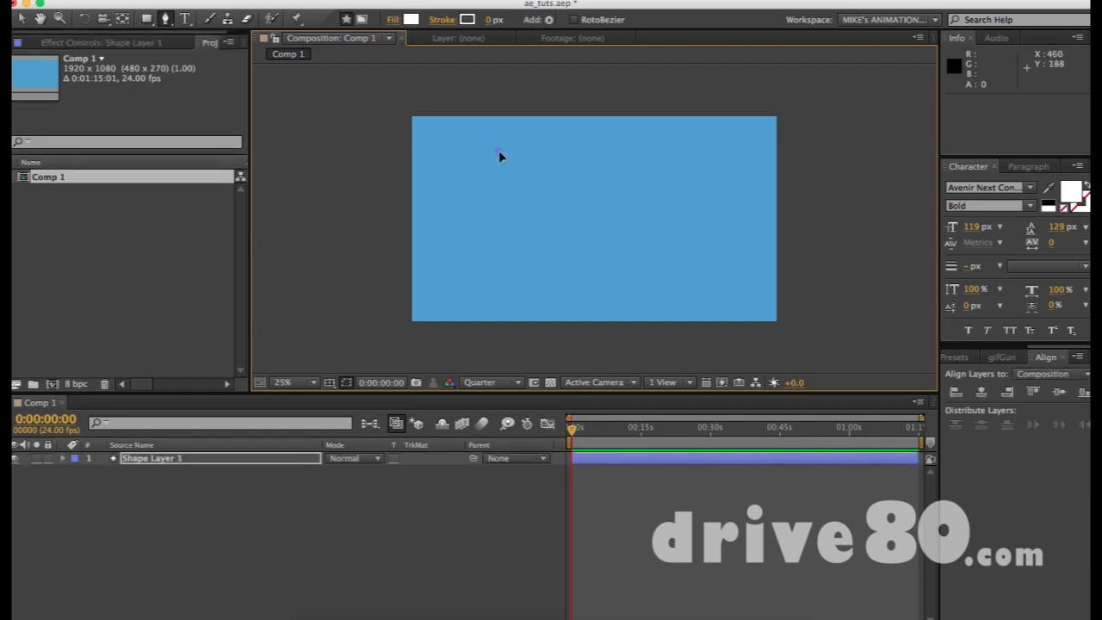
left_click(649, 152)
left_click(647, 266)
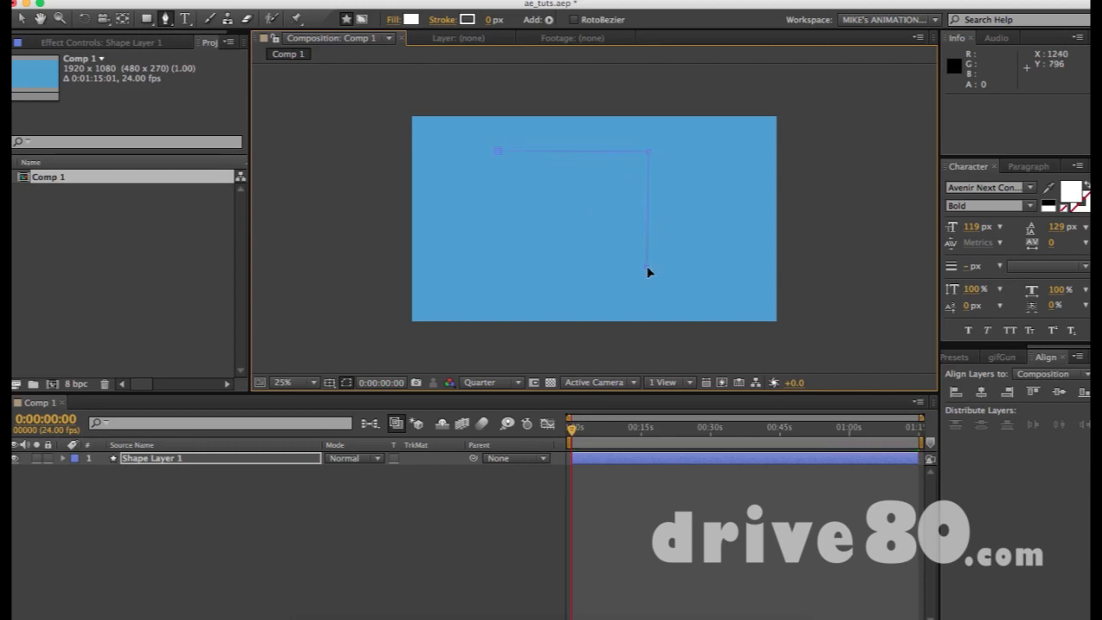
left_click(497, 268)
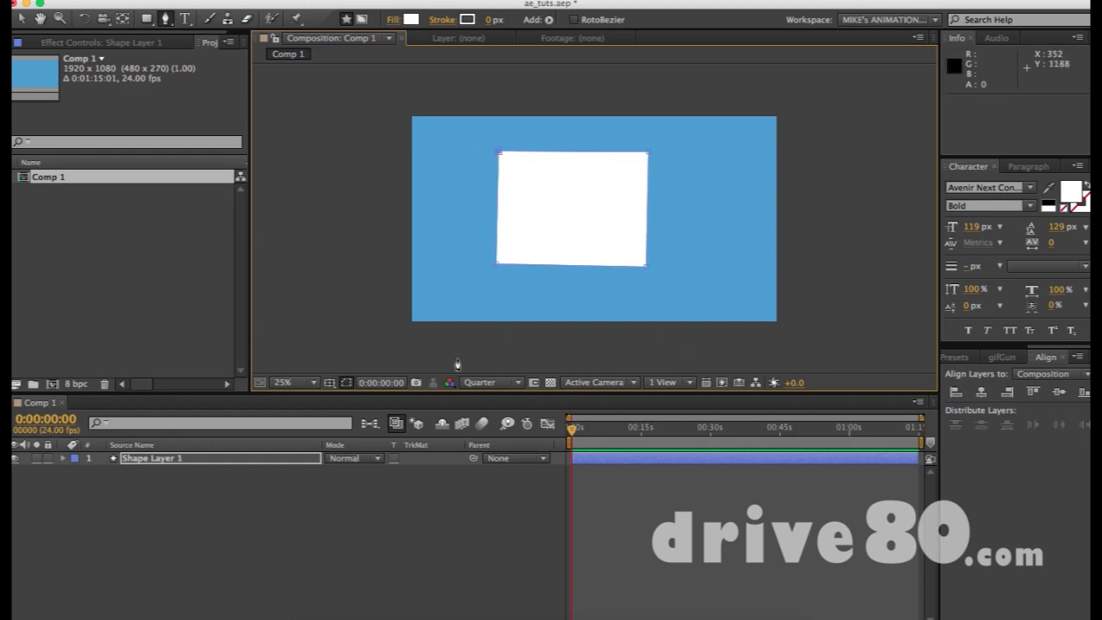
left_click(192, 459)
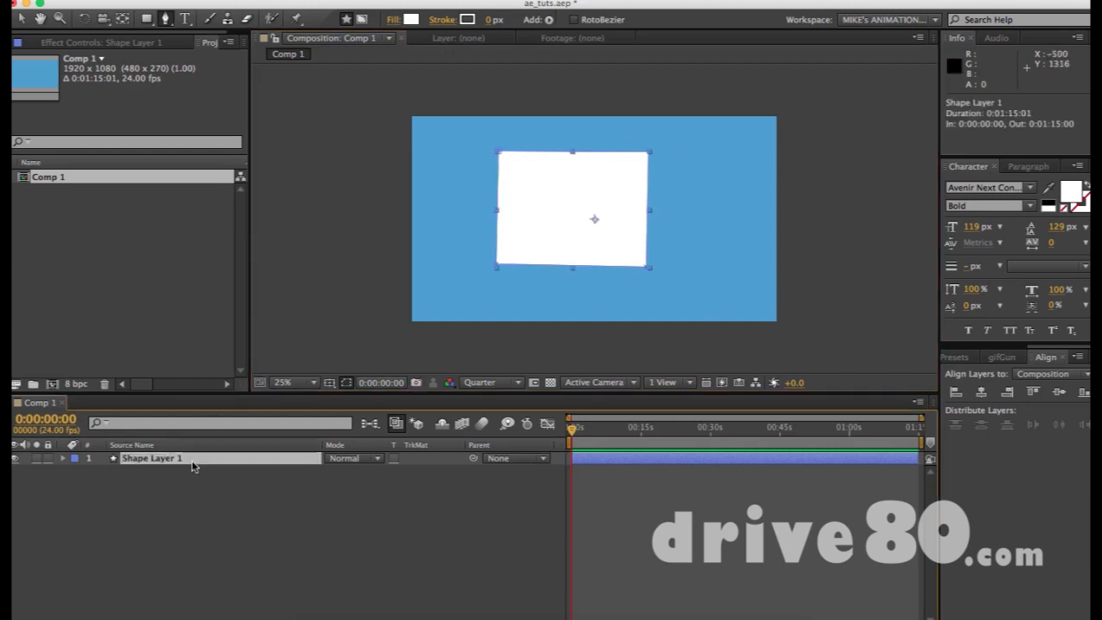
left_click(499, 154)
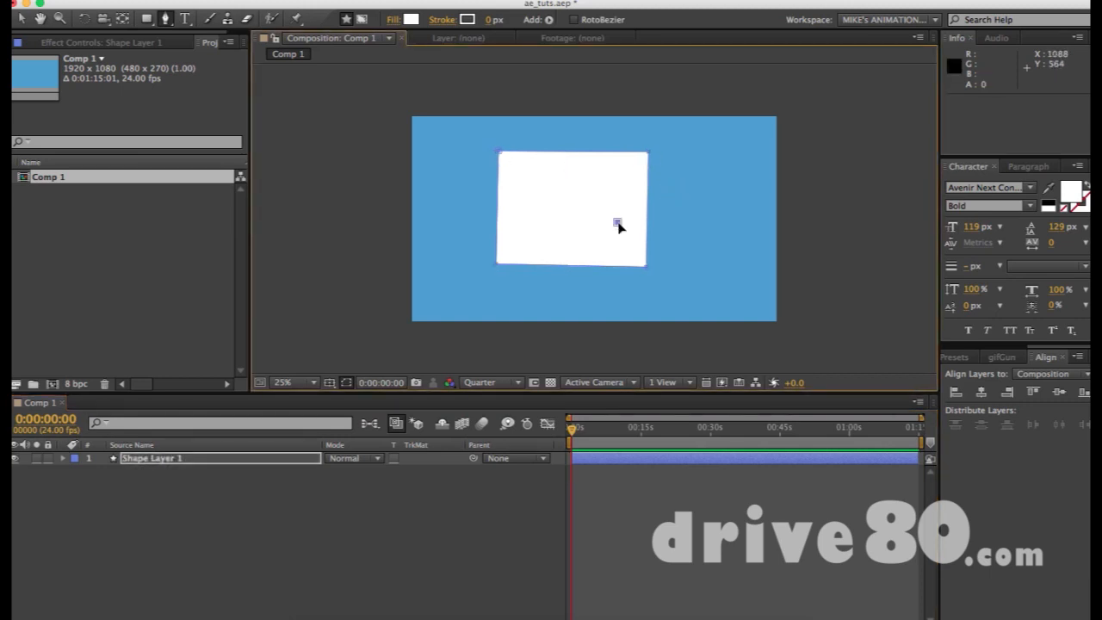
key("super+z")
- Nudge the rectangle up-left and move its anchor point within it
key("v")
left_click(578, 215)
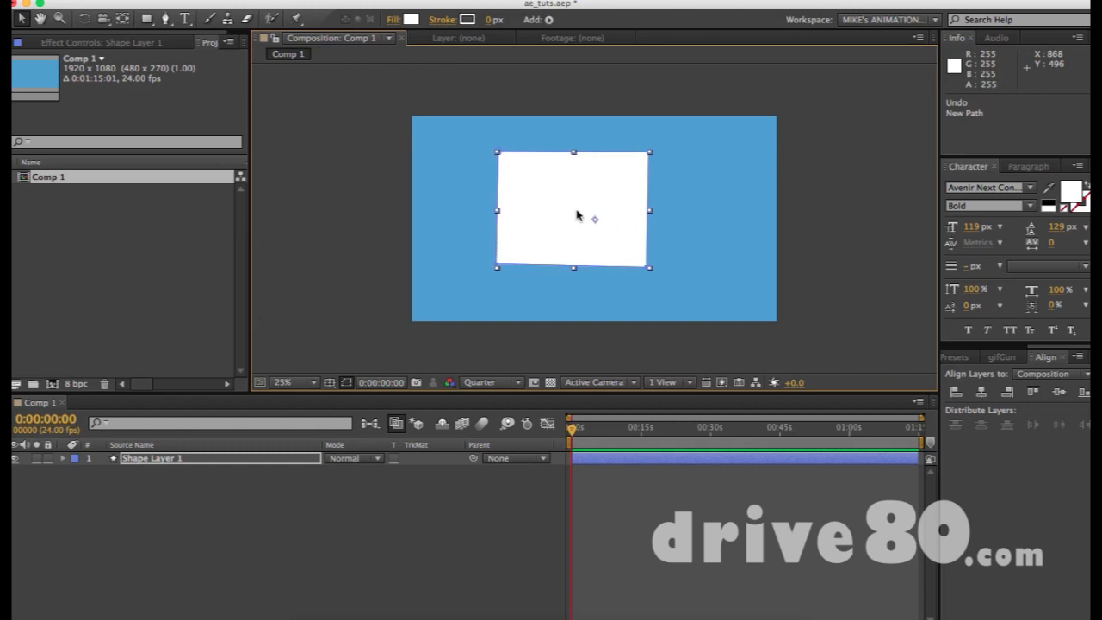
left_click_drag(548, 197, 540, 185)
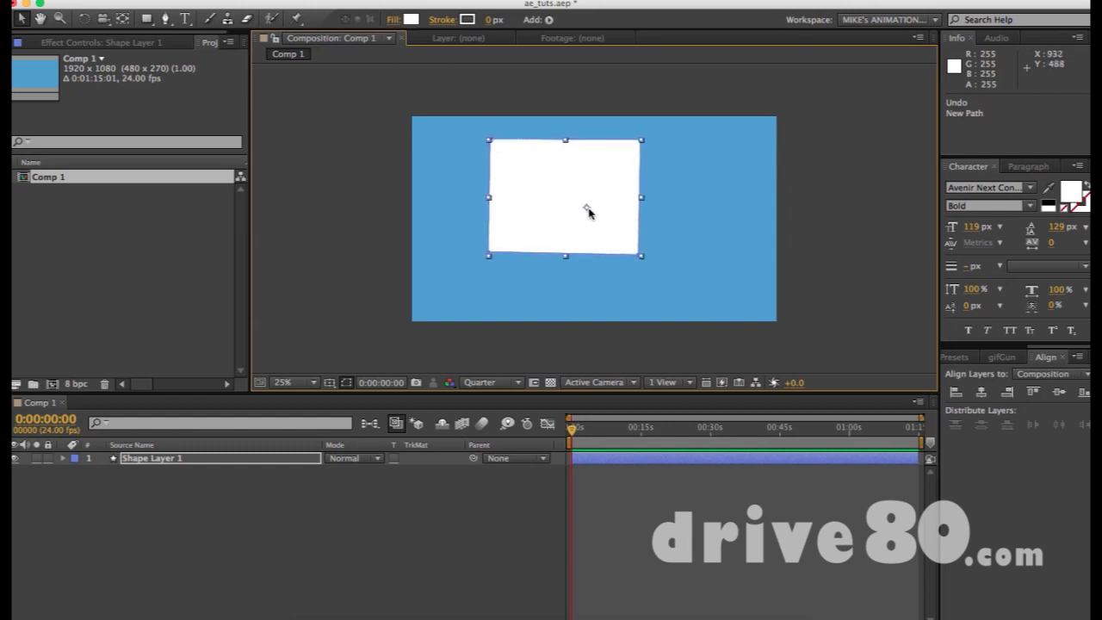
key("y")
mouse_move(587, 208)
left_mouse_down()
mouse_move(552, 197)
mouse_move(569, 204)
left_mouse_up()
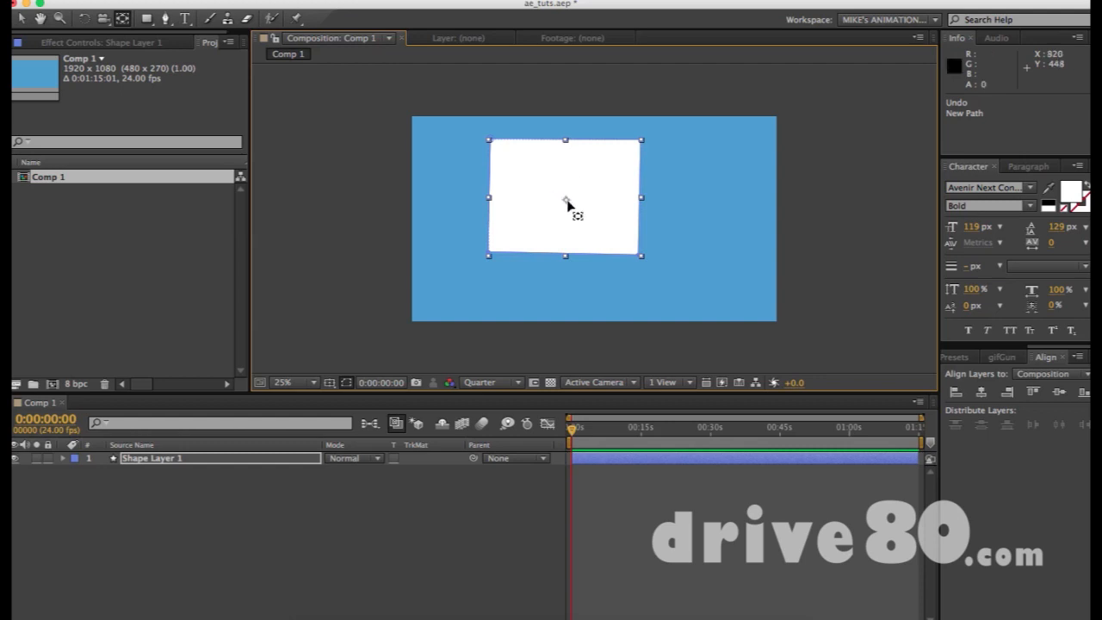
- Move the rectangle down-right to 1124, 676, then delete the shape layer
key("v")
left_click(719, 188)
left_click(556, 201)
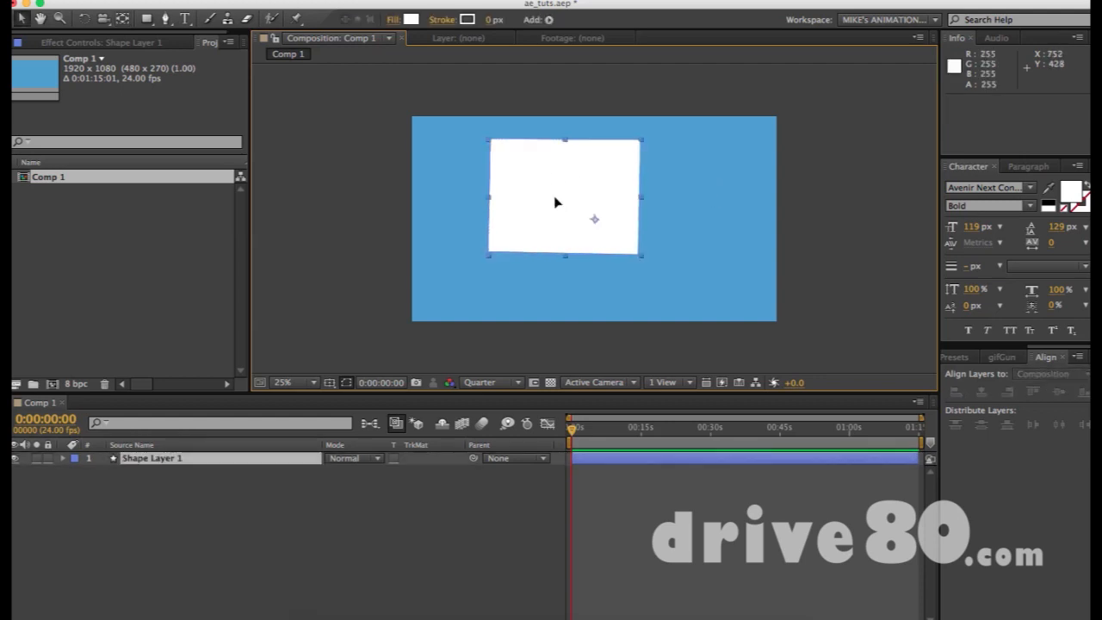
left_click_drag(571, 162, 594, 193)
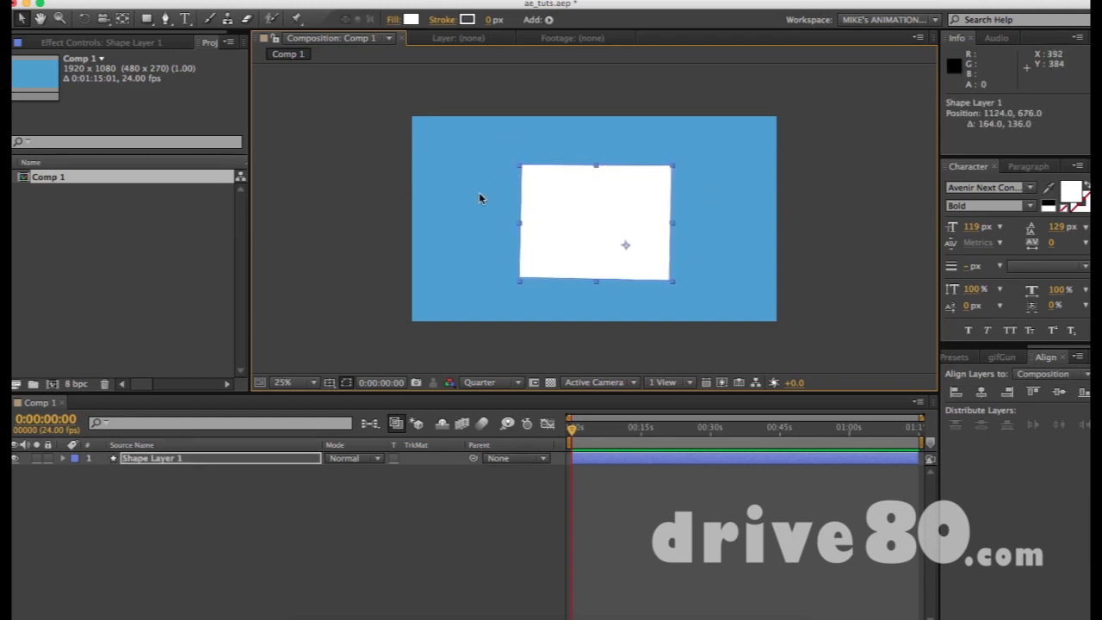
left_click_drag(589, 219, 627, 227)
key("Delete")
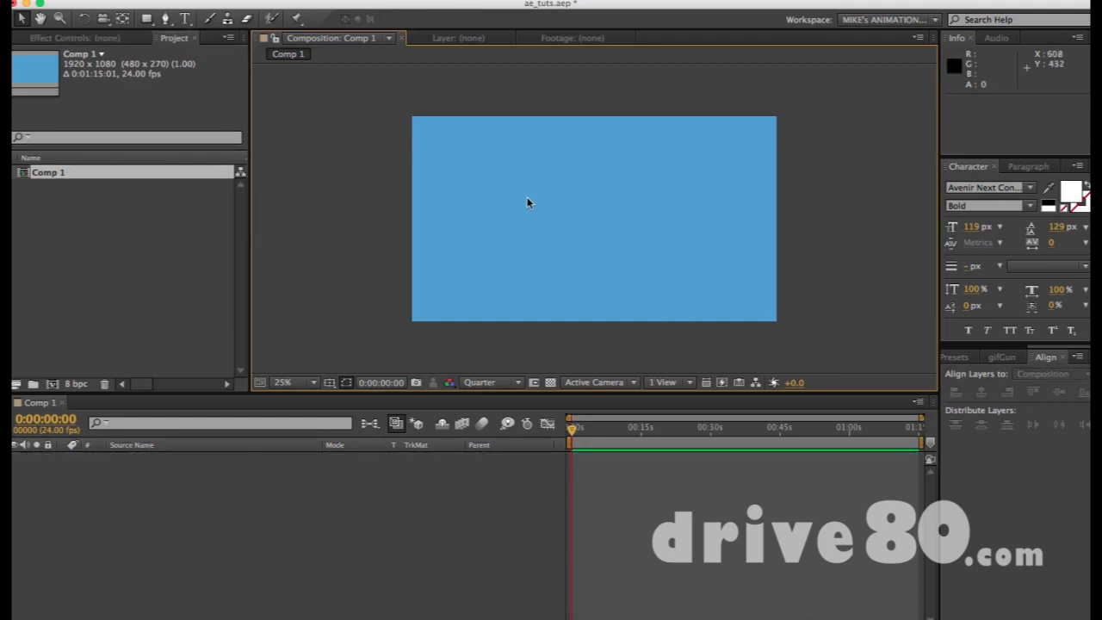
- Draw a curved white leaf-like shape with Bezier points, then delete Shape Layer 1
key("g")
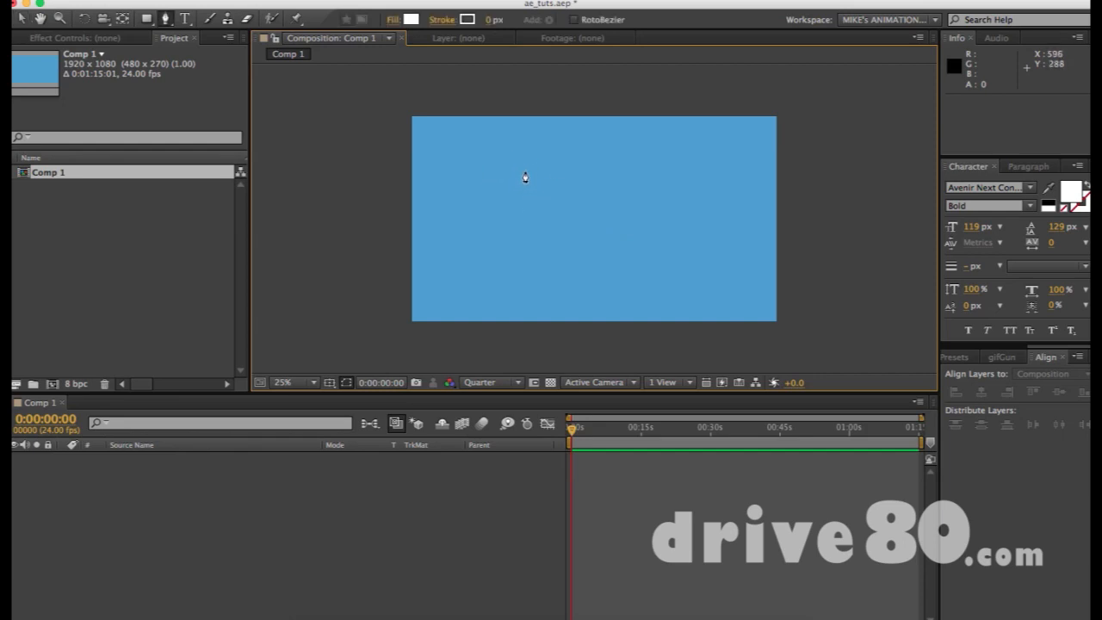
left_click(522, 161)
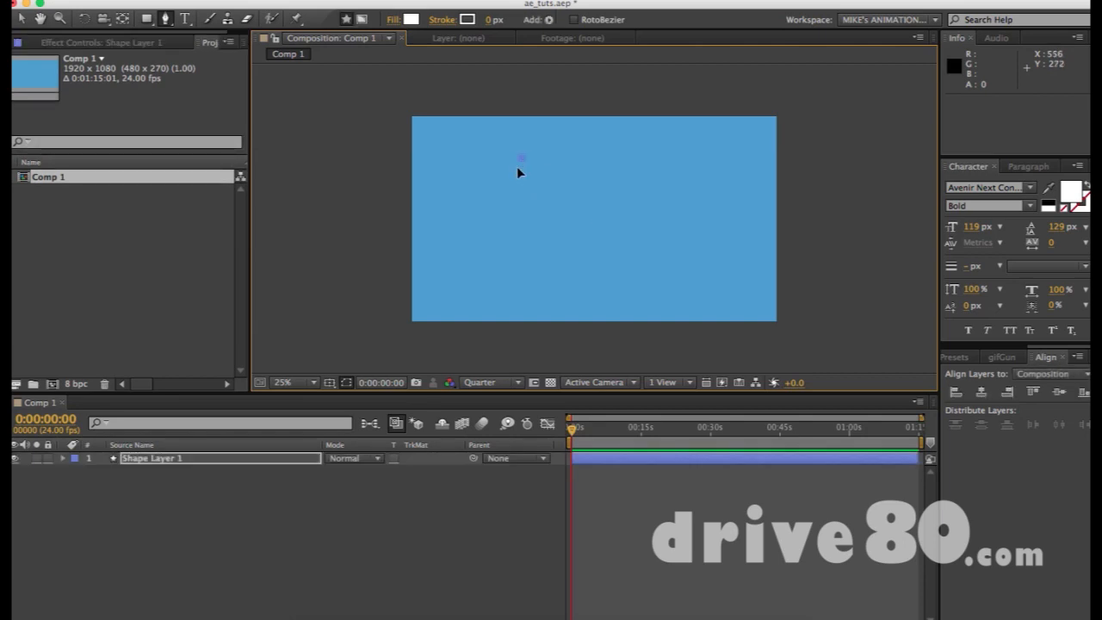
left_click(662, 158)
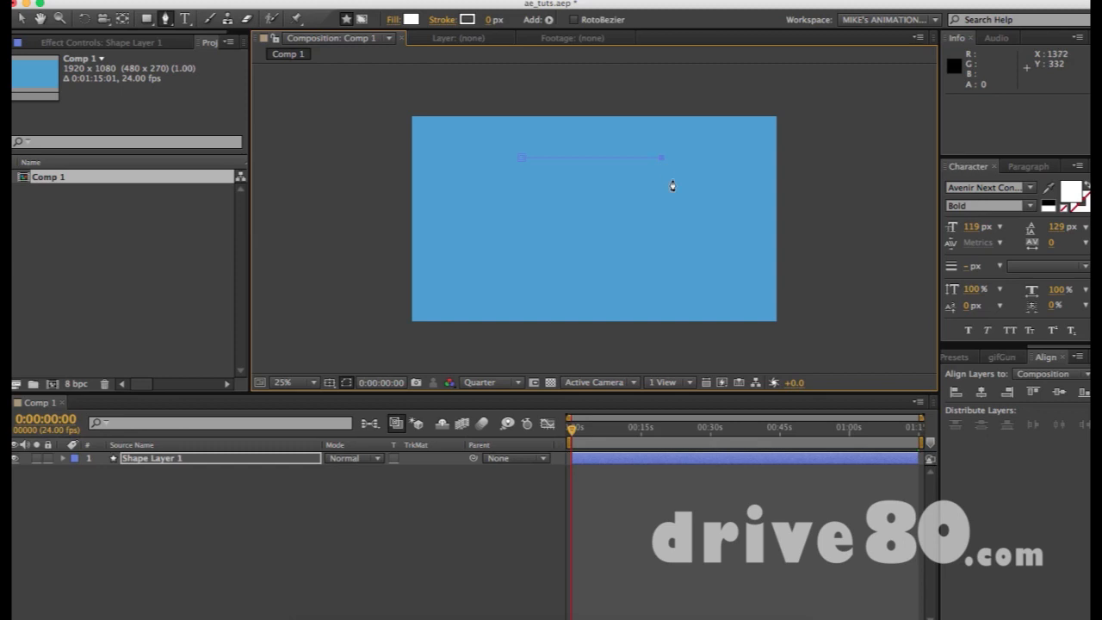
key("super+z")
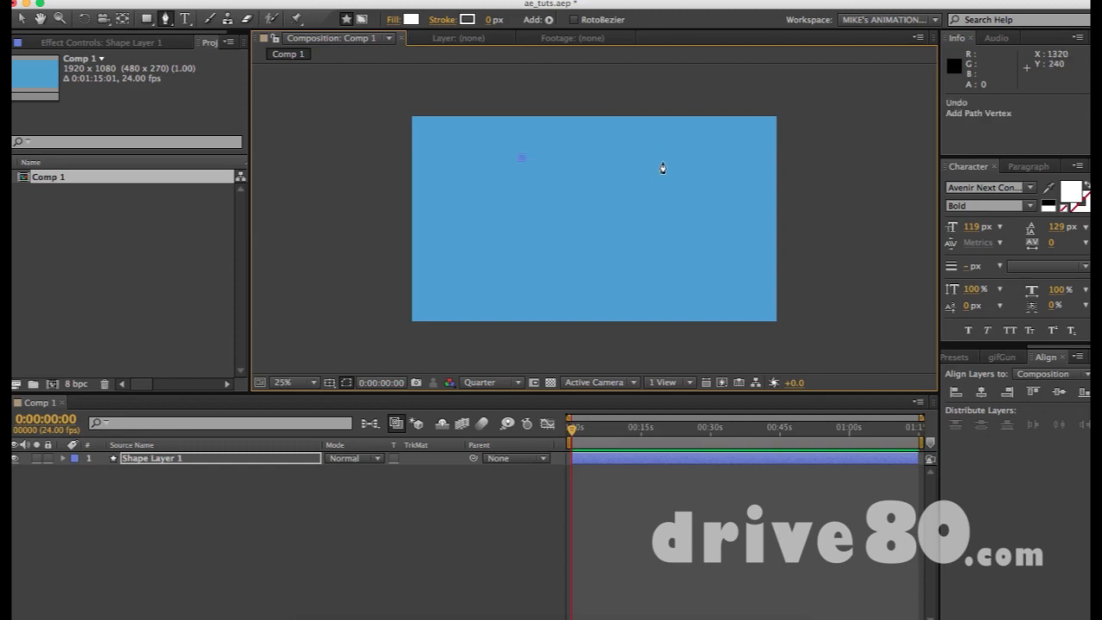
left_click_drag(663, 160, 731, 221)
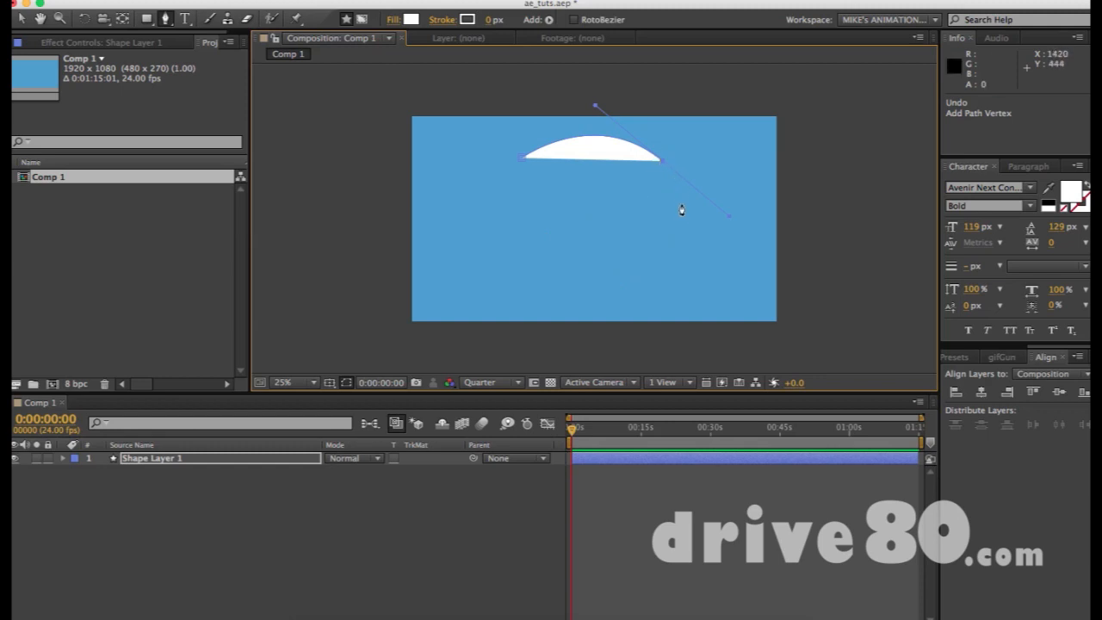
left_click(589, 204)
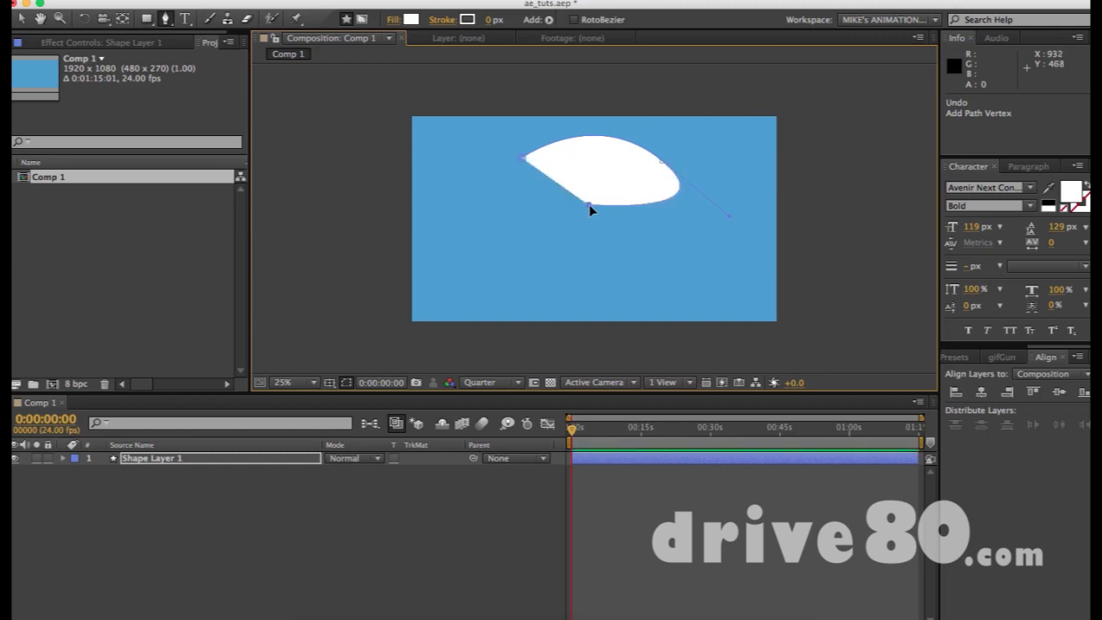
left_click(525, 160)
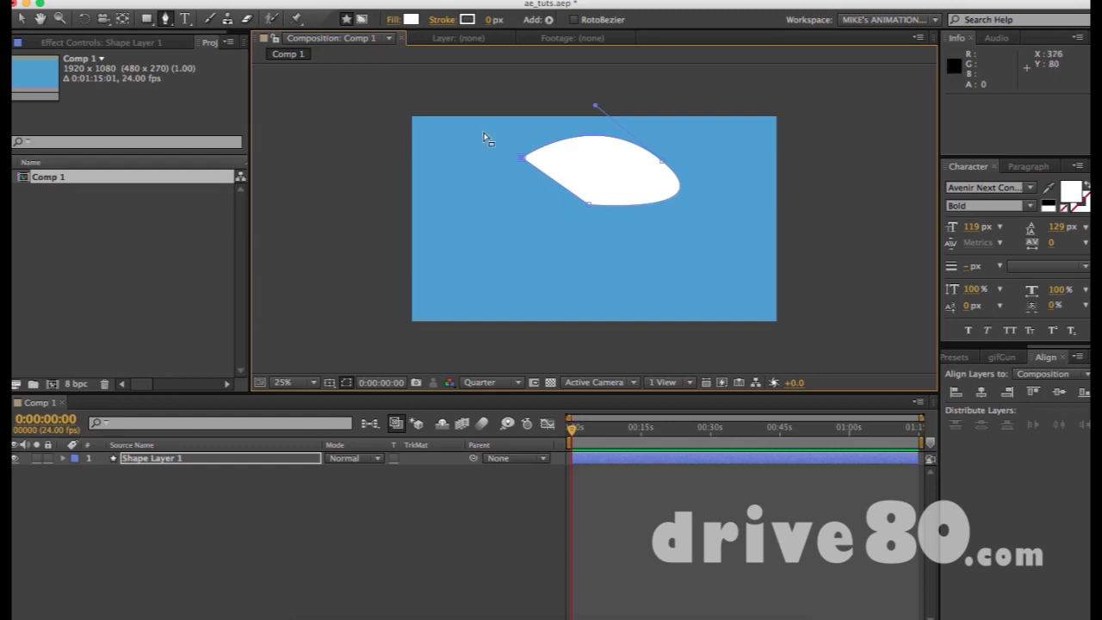
left_click(178, 459)
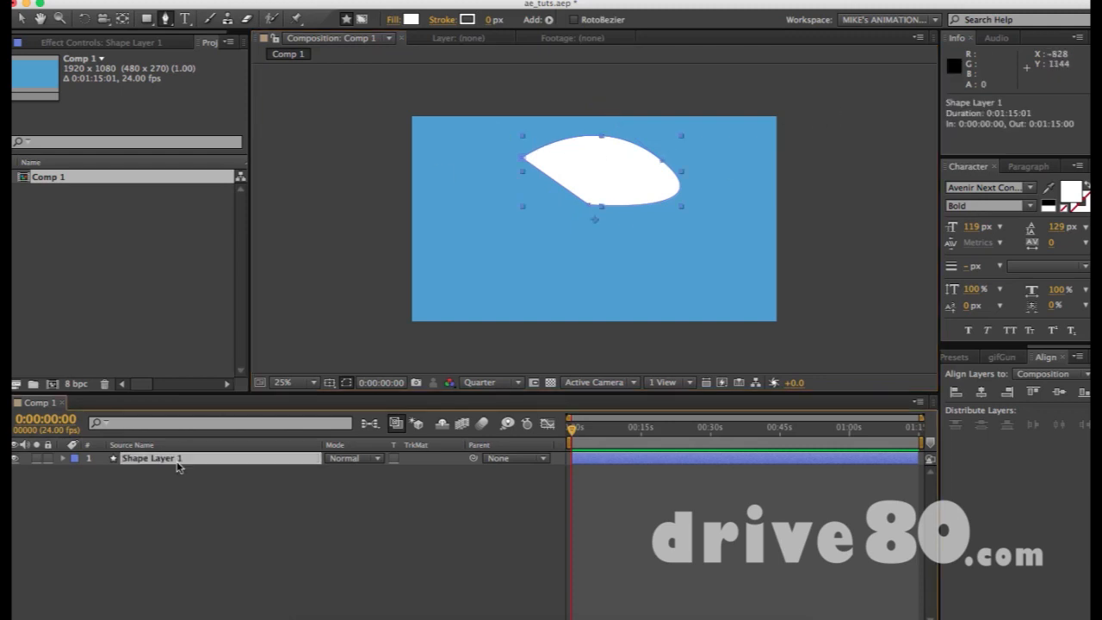
key("Delete")
- Restore the deleted layer and drag out curved right, bottom and left points into a plump comma
key("super+z")
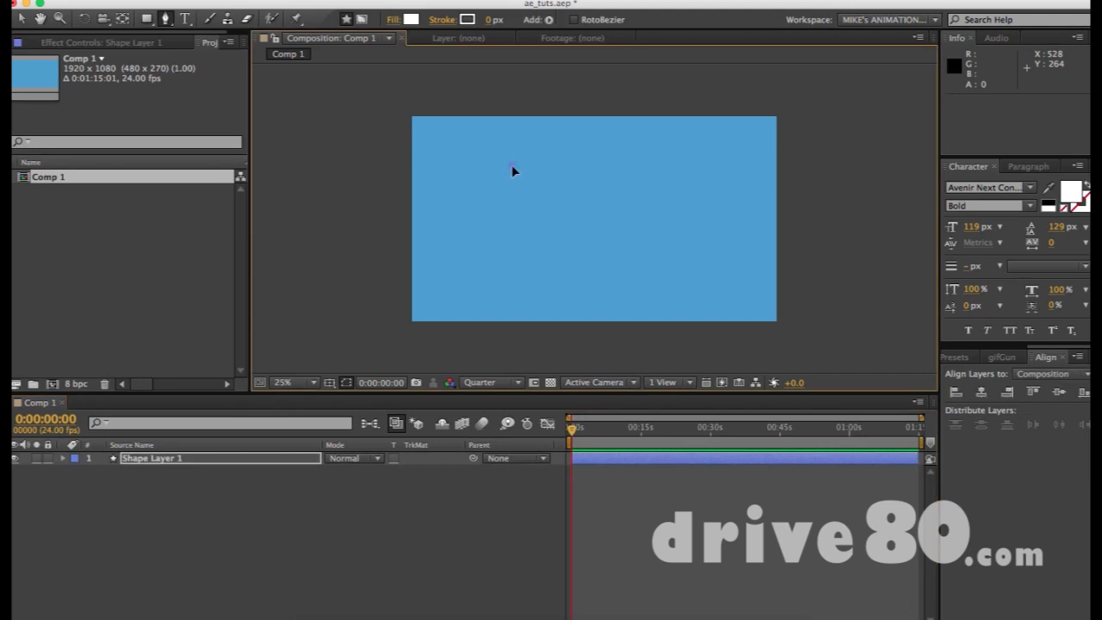
left_click_drag(672, 167, 716, 245)
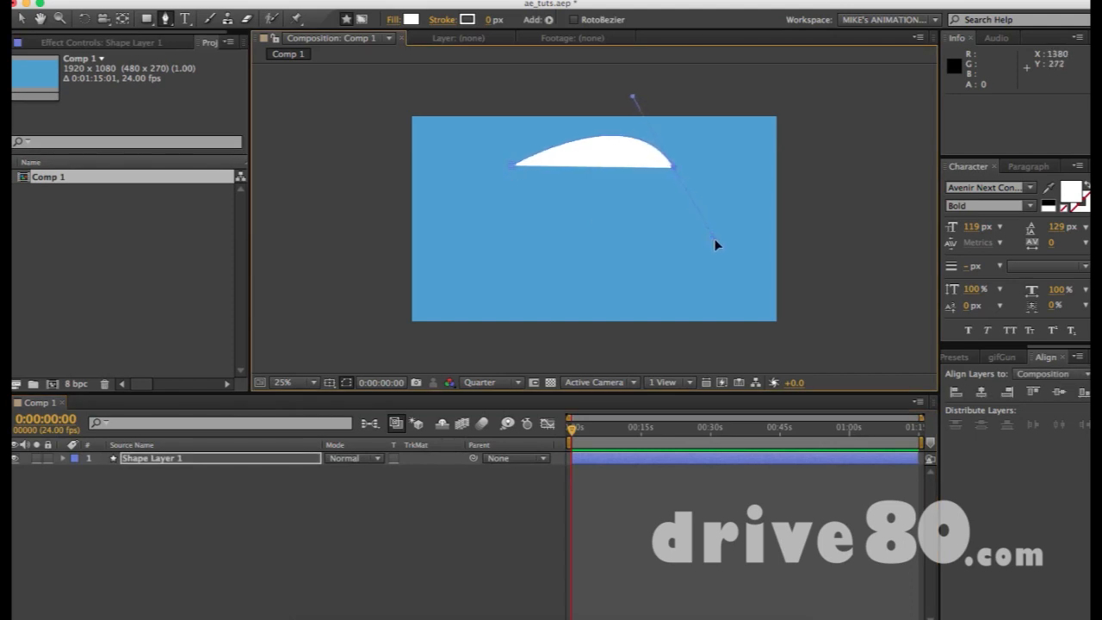
left_click(613, 252)
left_click_drag(612, 251, 673, 379)
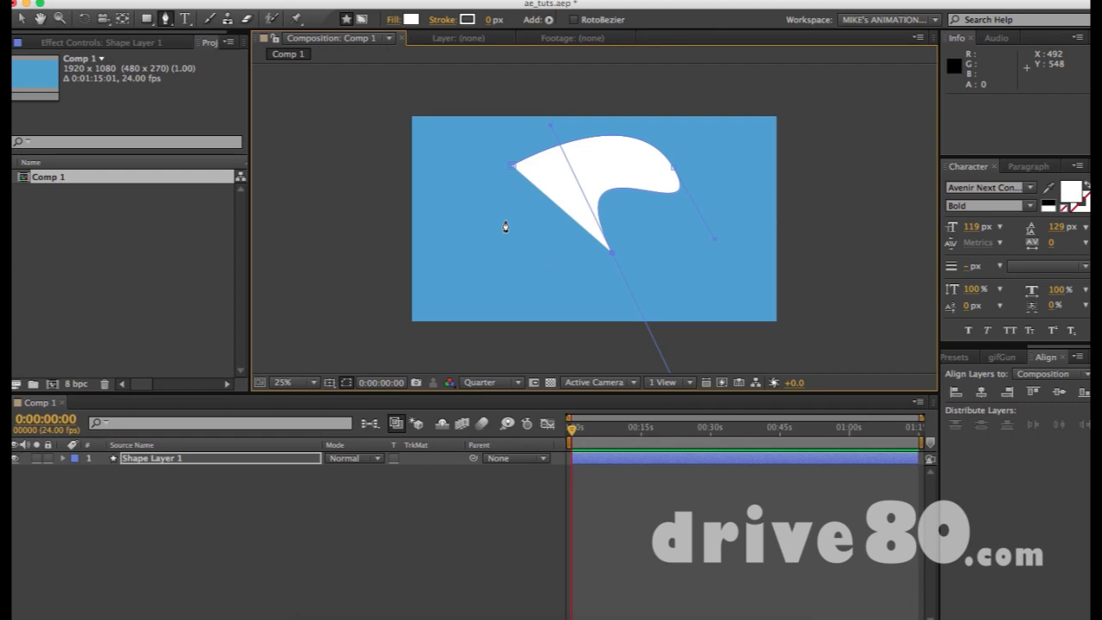
left_click(513, 171)
left_click_drag(512, 171, 529, 117)
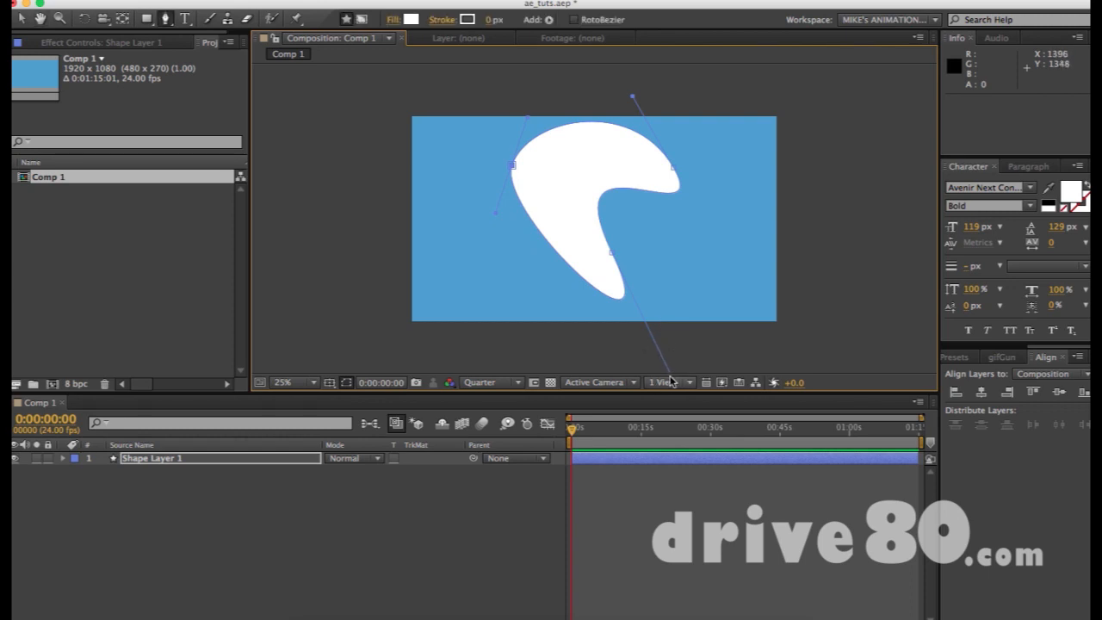
- Drag the bottom point's tangent handle to taper the comma into a boomerang-like lower tail
key("h")
left_click_drag(677, 312, 674, 286)
key("g")
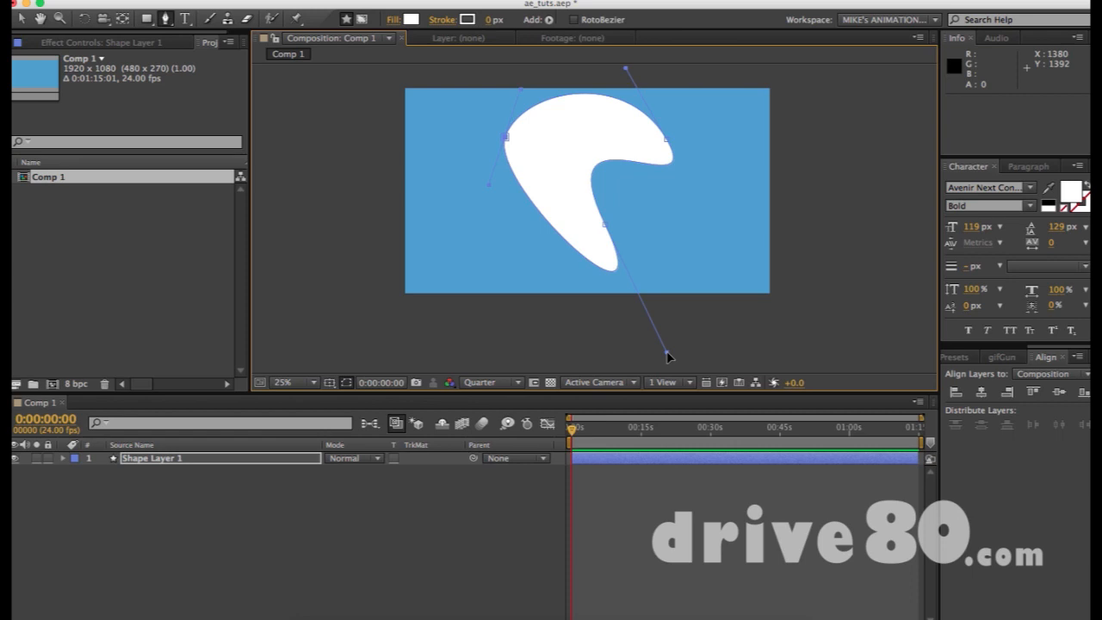
left_click_drag(668, 354, 604, 306)
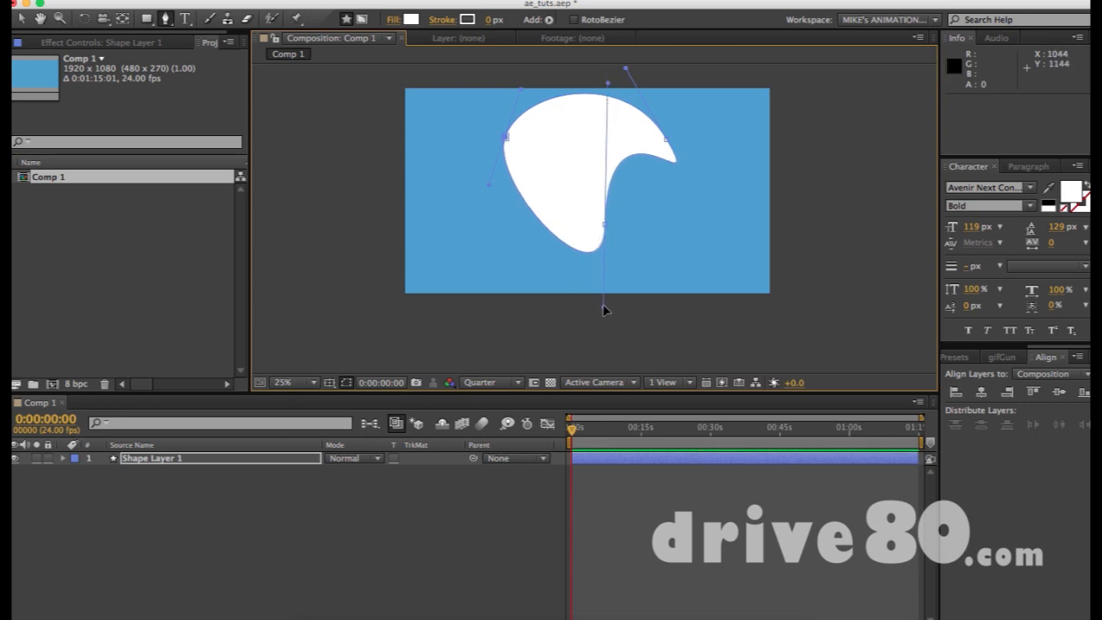
left_click_drag(604, 310, 669, 360)
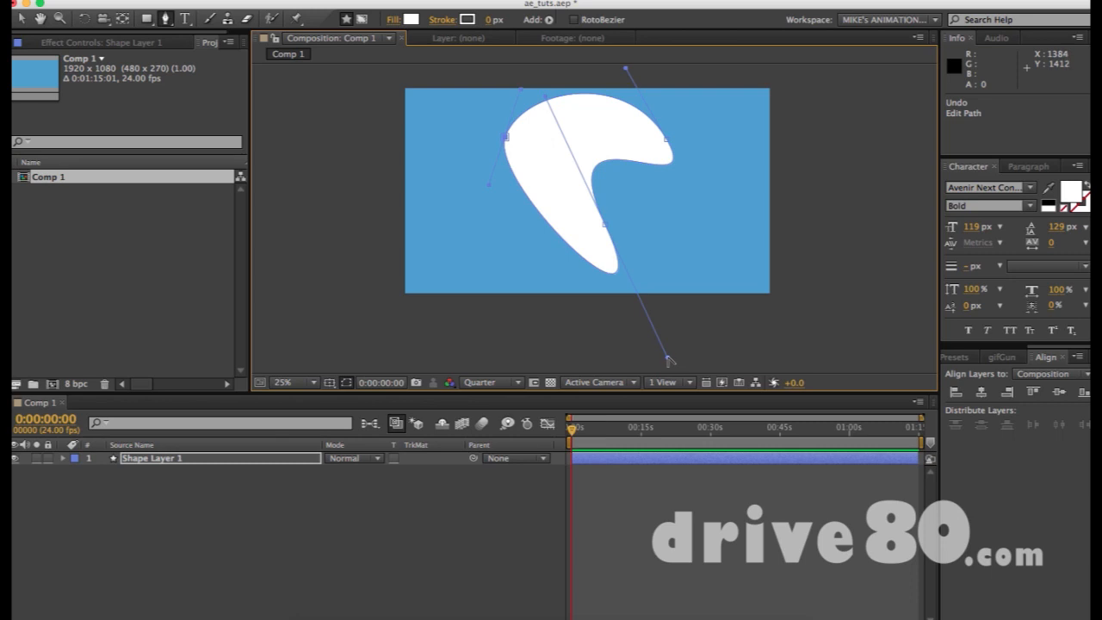
- Drag the bottom point's curve handles to reshape the lower curve
left_click(166, 18)
left_click(167, 18)
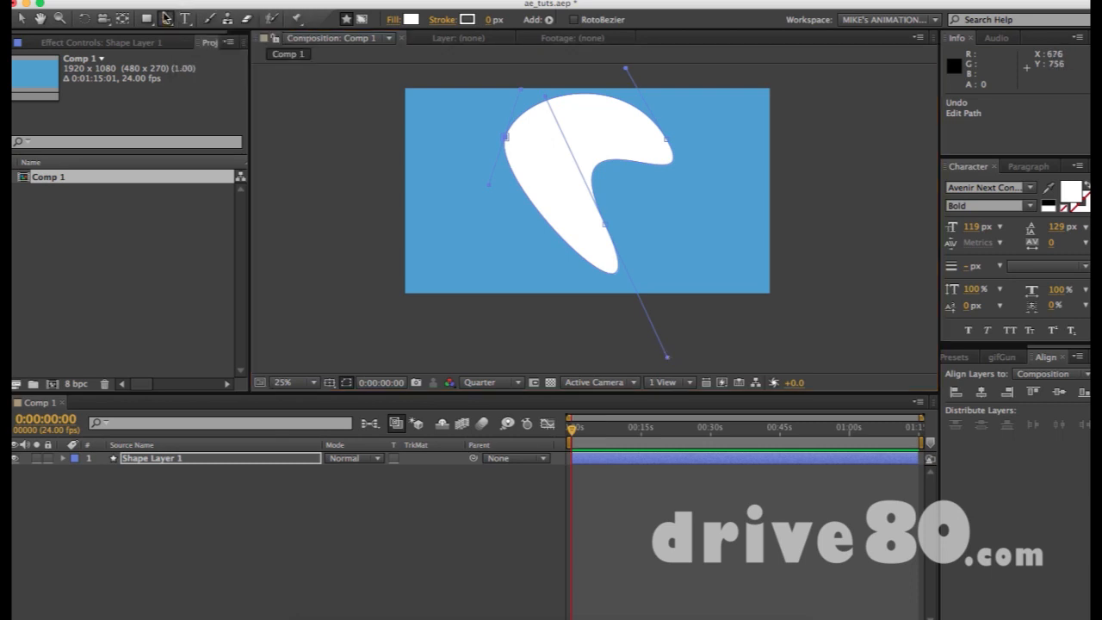
left_click(668, 358)
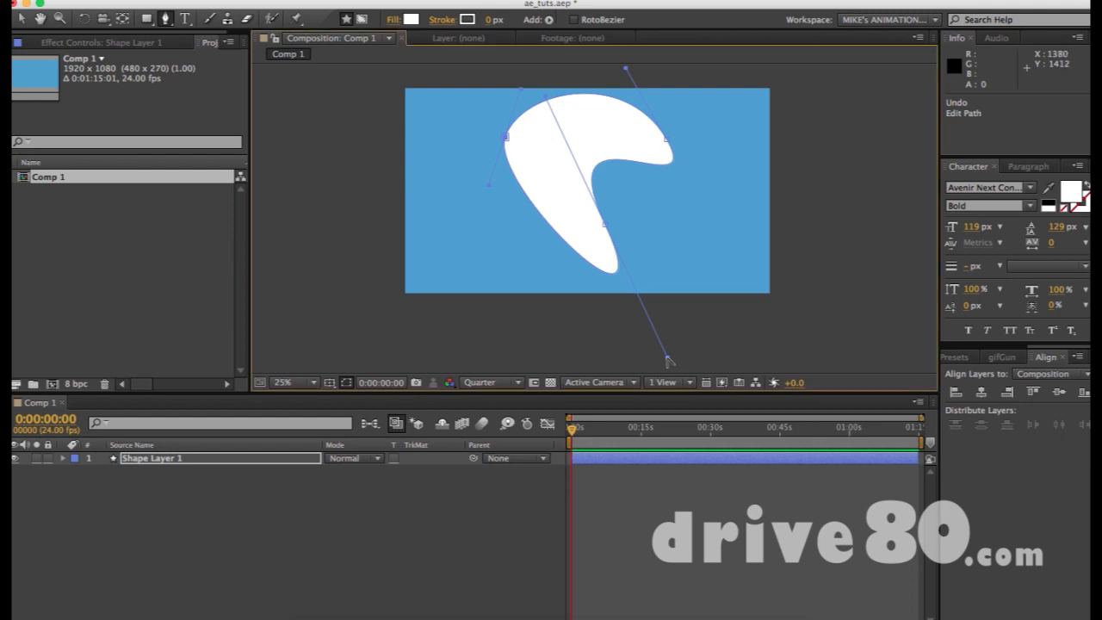
left_click_drag(668, 359, 491, 283)
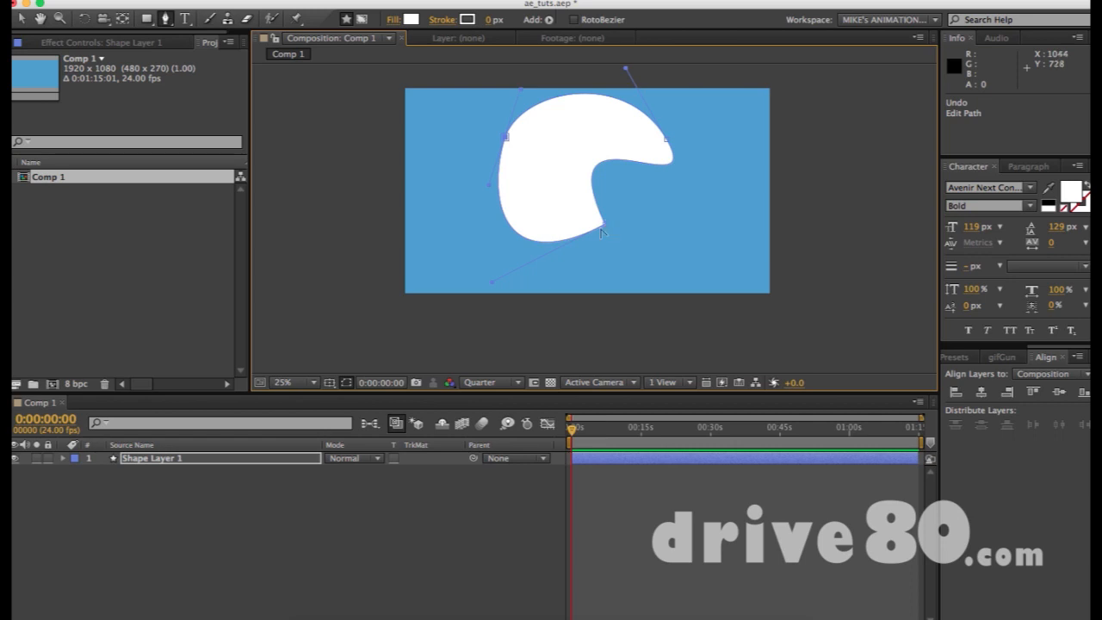
left_click(607, 227)
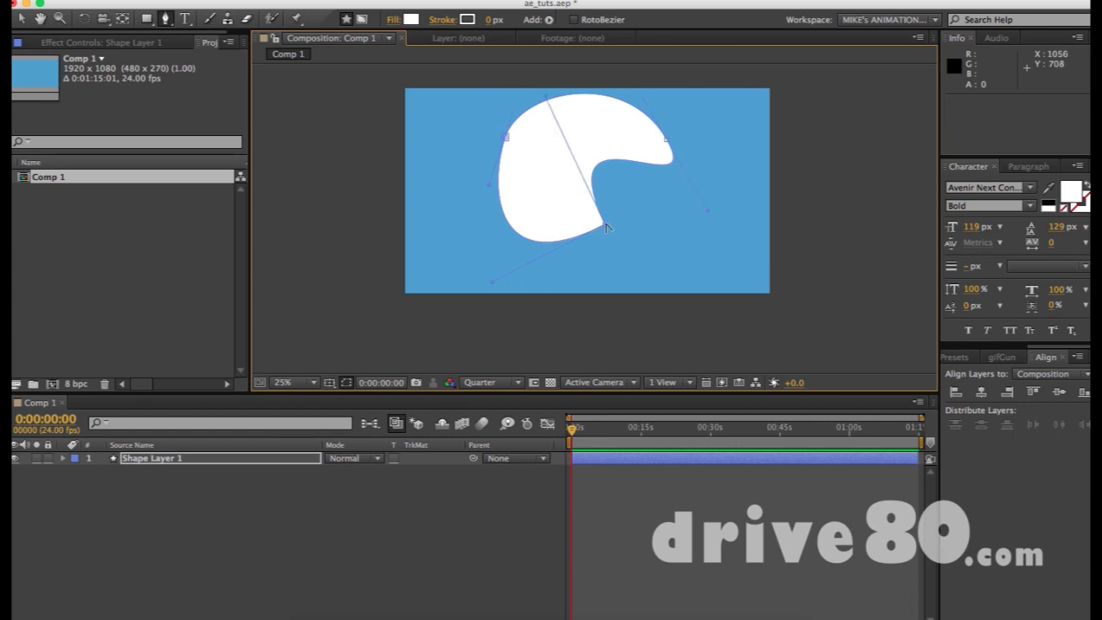
left_click_drag(607, 227, 613, 123)
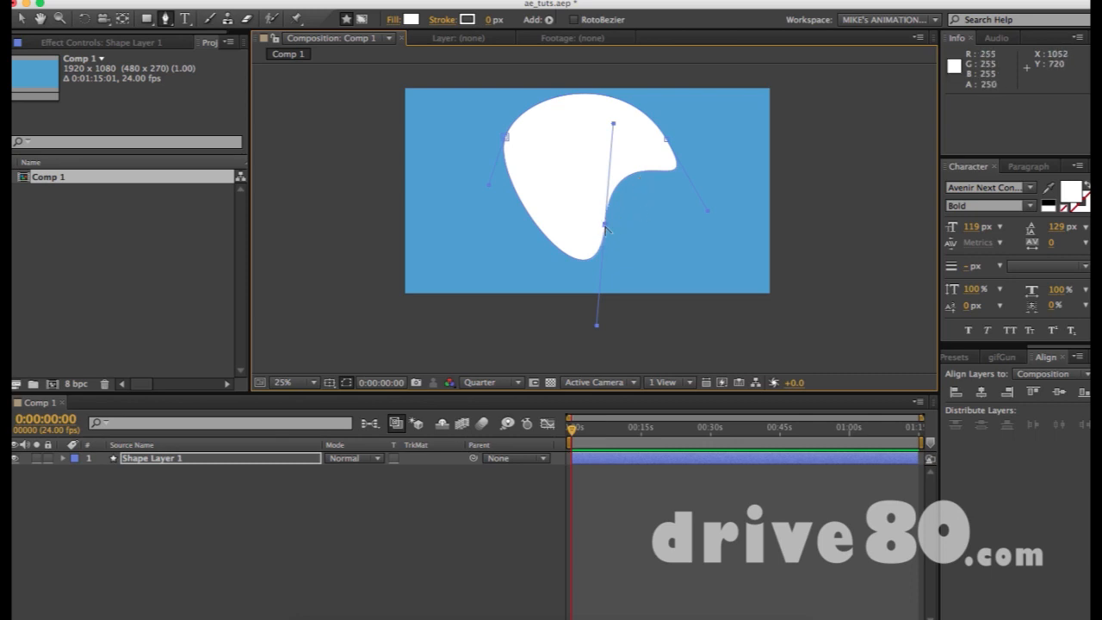
- Convert the bottom, right and left points to sharp corners, forming a white triangle
left_click(606, 226, "alt")
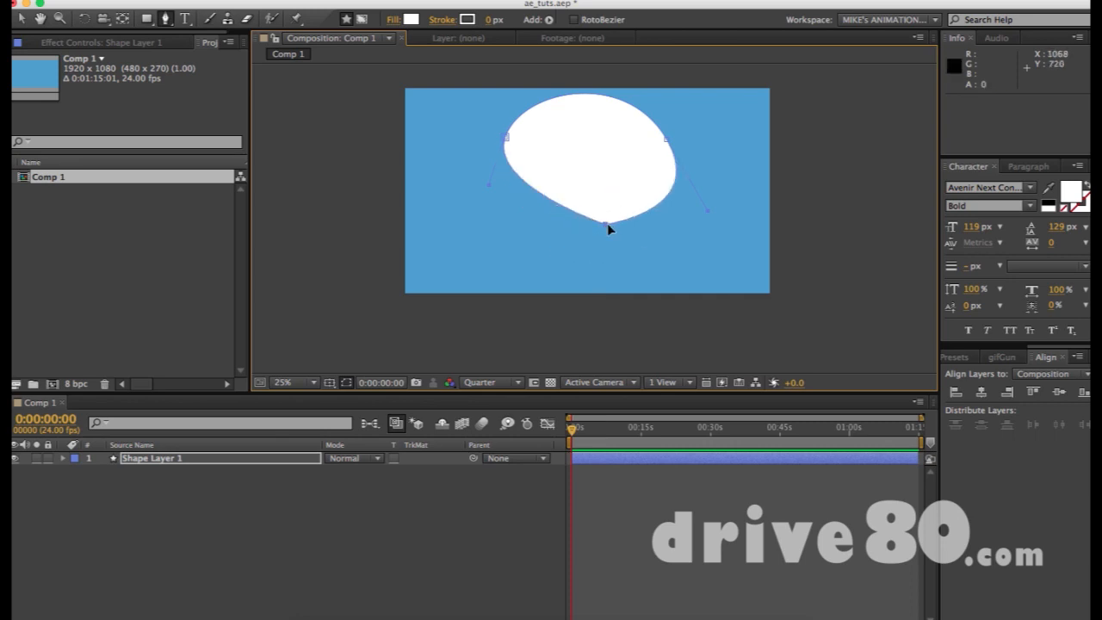
left_click(667, 138, "alt")
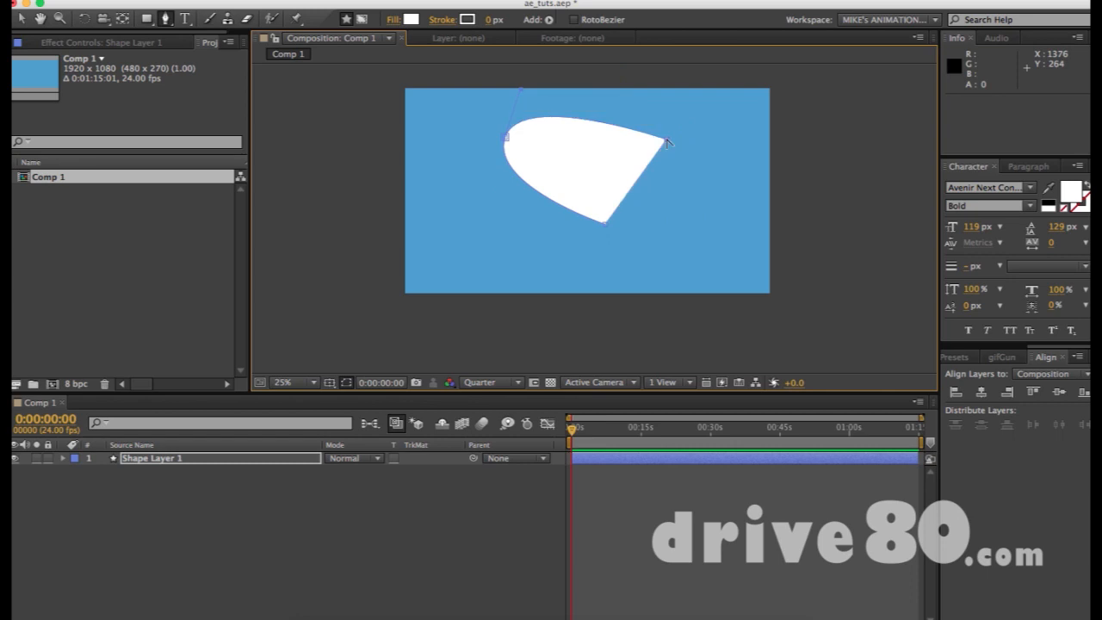
left_click(507, 139, "alt")
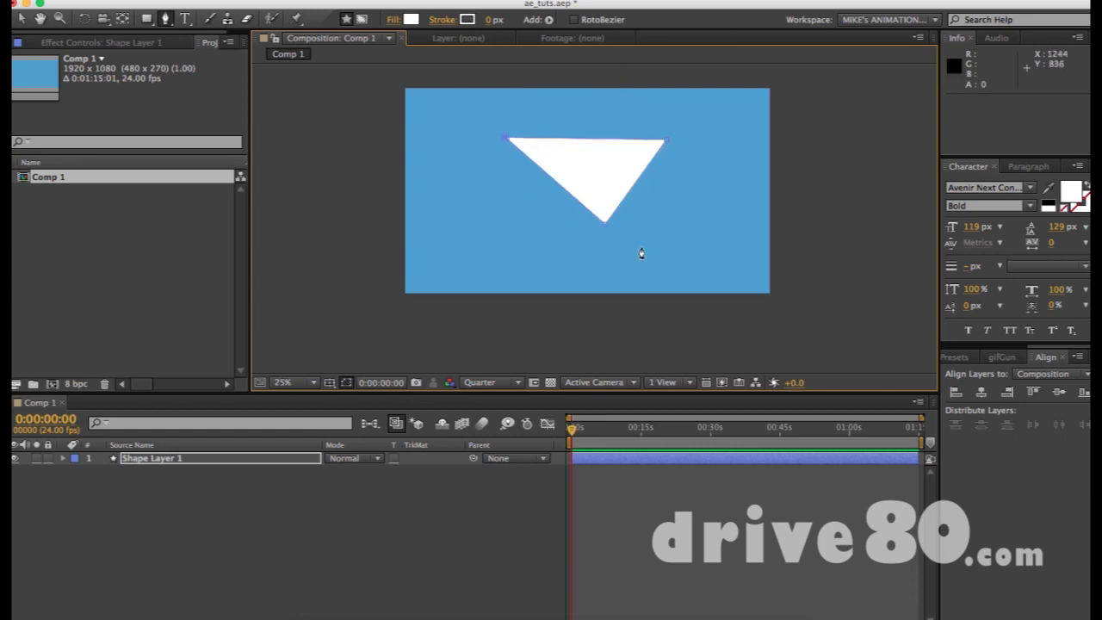
left_click(22, 19)
left_click(744, 146)
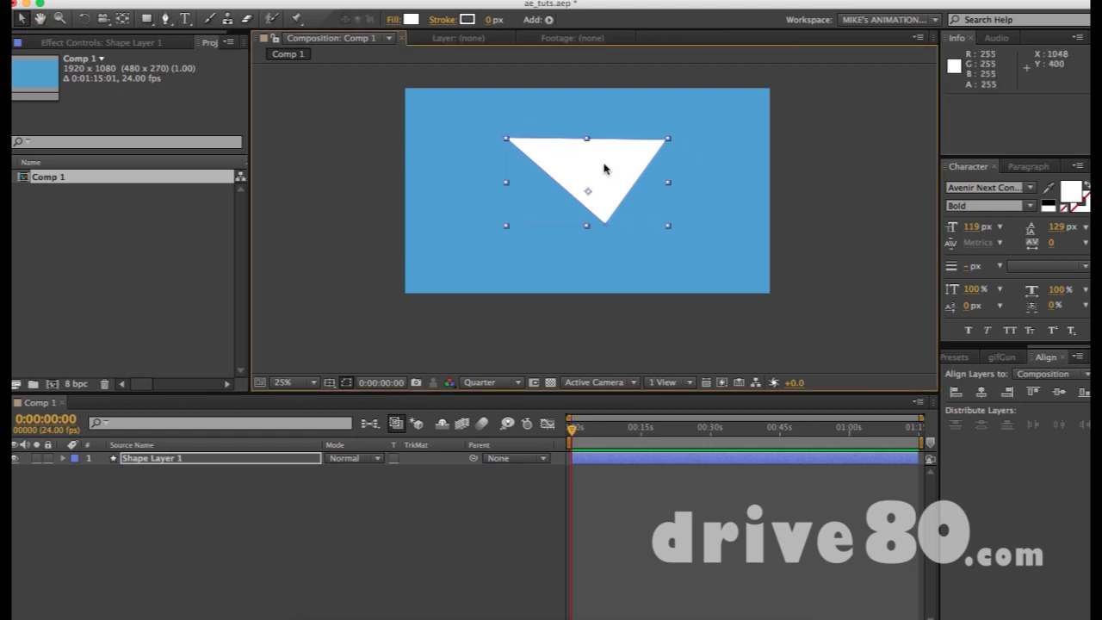
- Delete the triangle and start a new path with top-left and top-right points
key("Delete")
key("Delete")
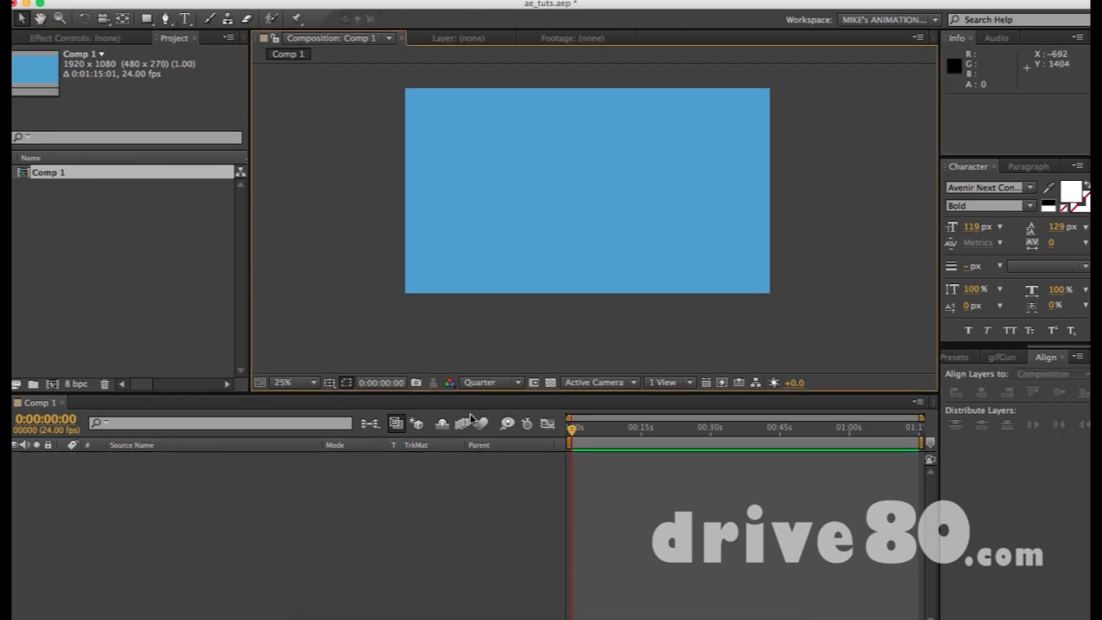
key("g")
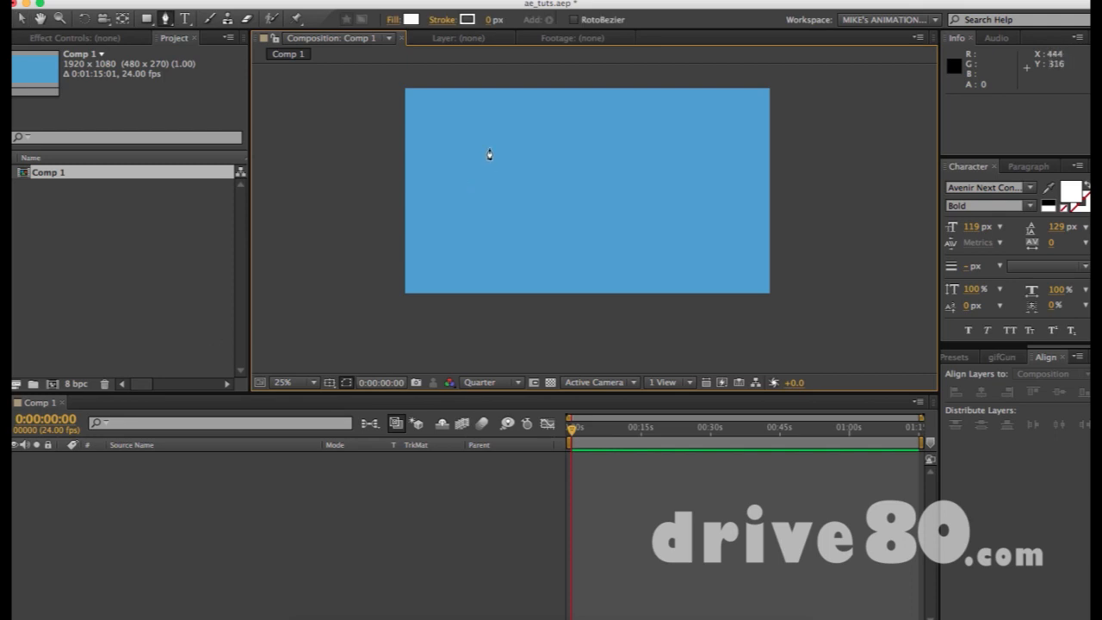
left_click(507, 107)
left_click(715, 113)
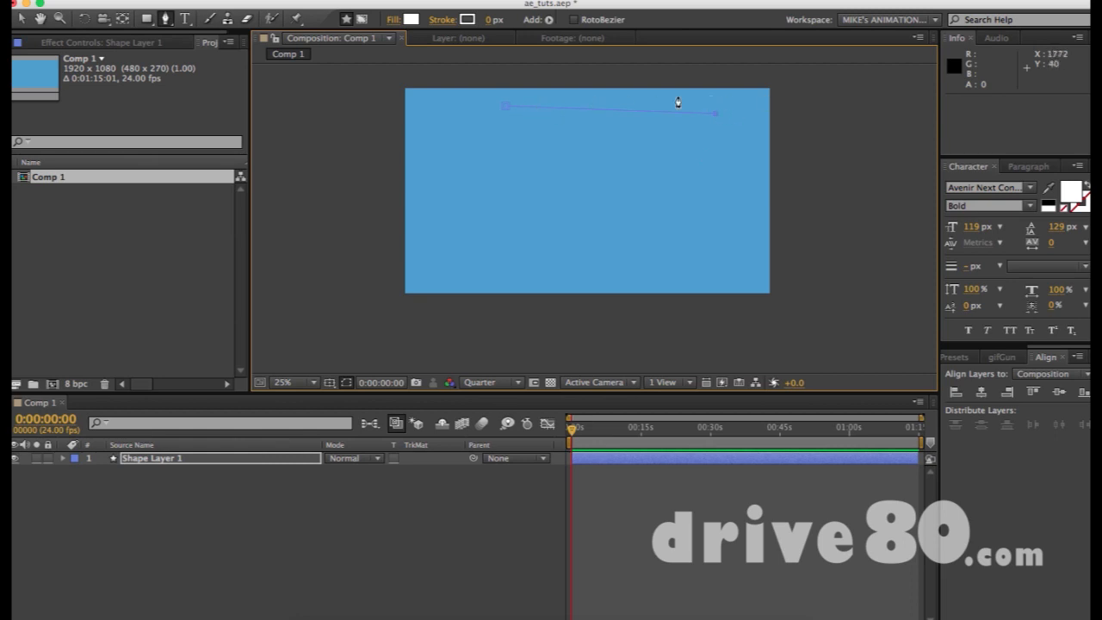
left_click_drag(717, 114, 710, 136)
key("super+z")
key("super+z")
left_click(703, 109)
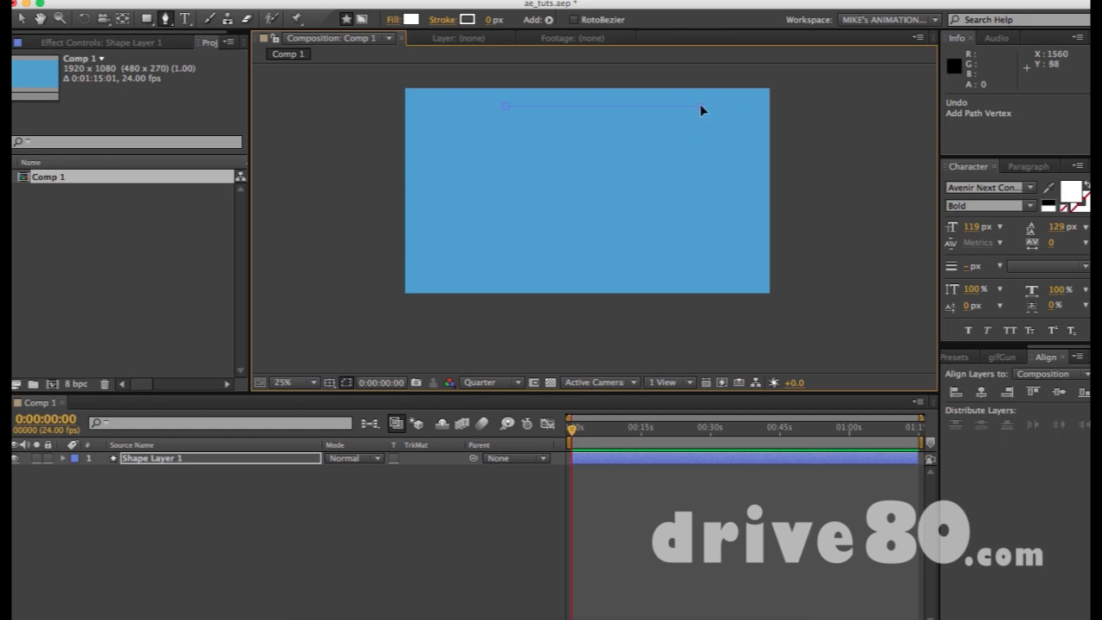
- Add the lower-right and bottom-left corners, redoing the misplaced lower-right point
left_click(679, 262)
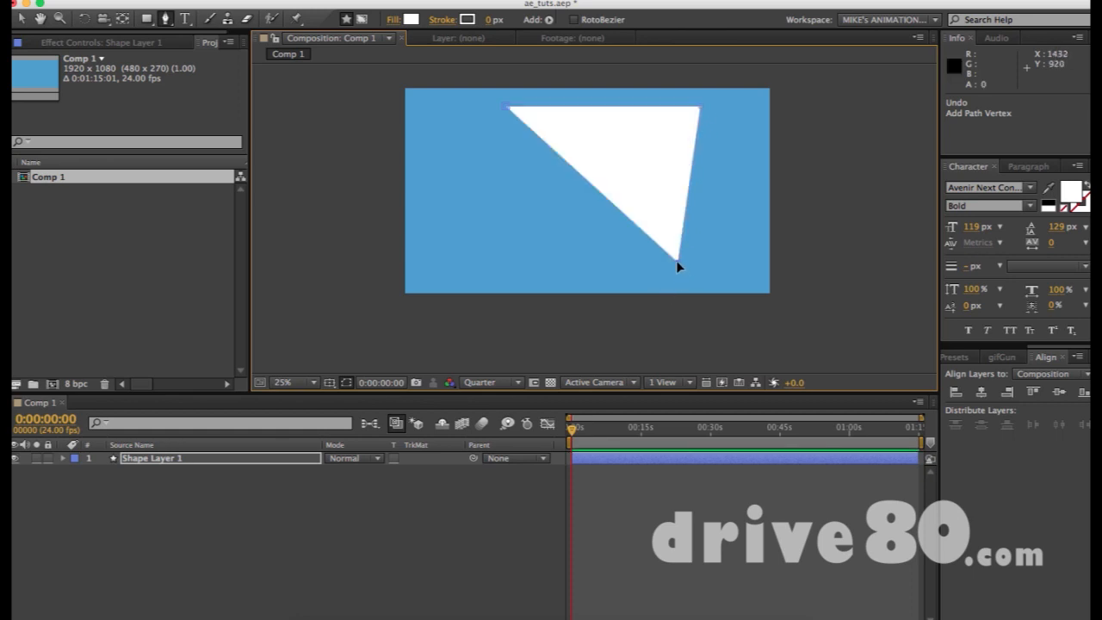
key("super+z")
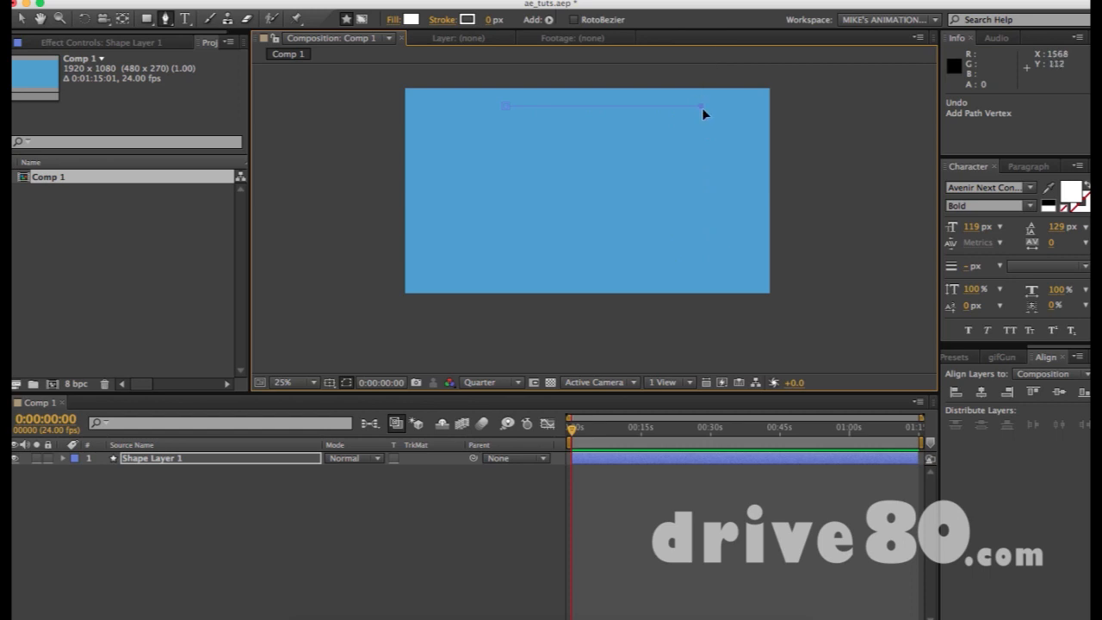
left_click(702, 266)
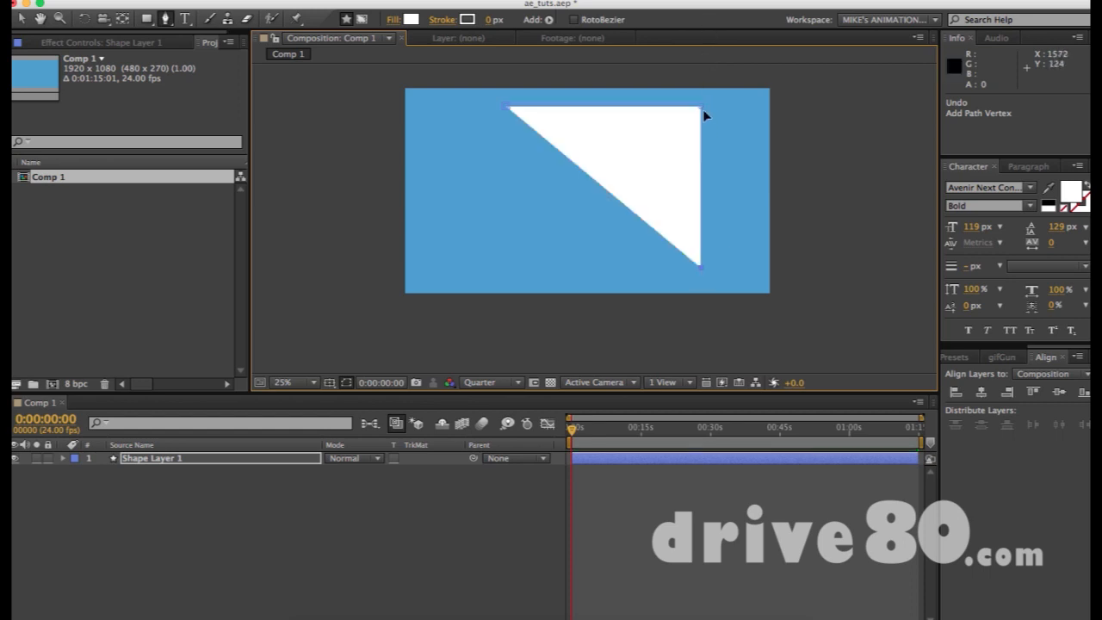
key("super+z")
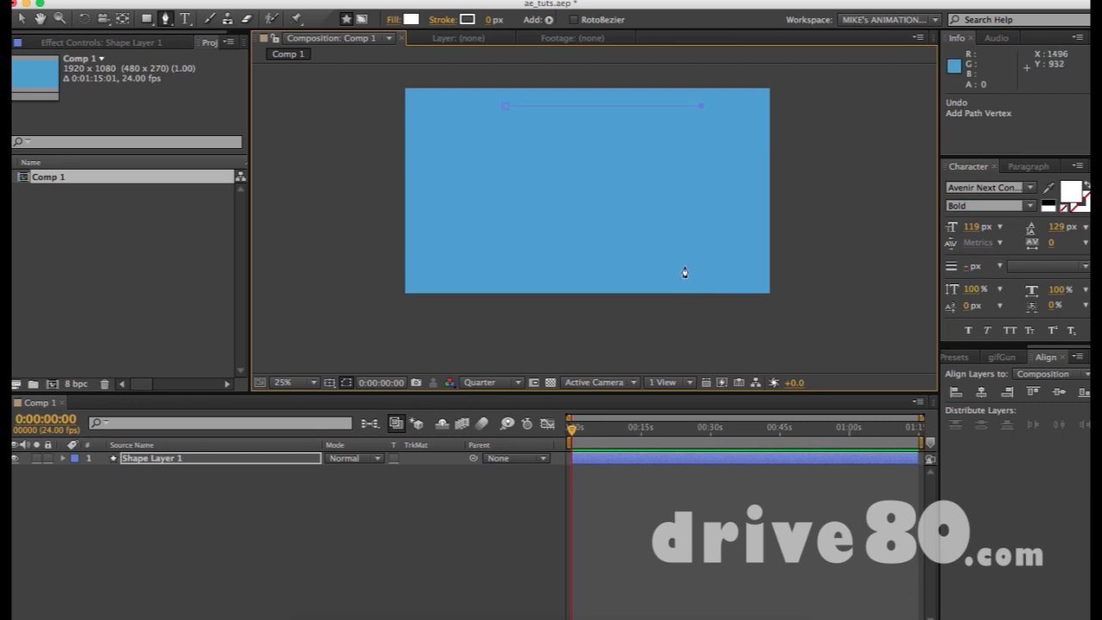
left_click(701, 266)
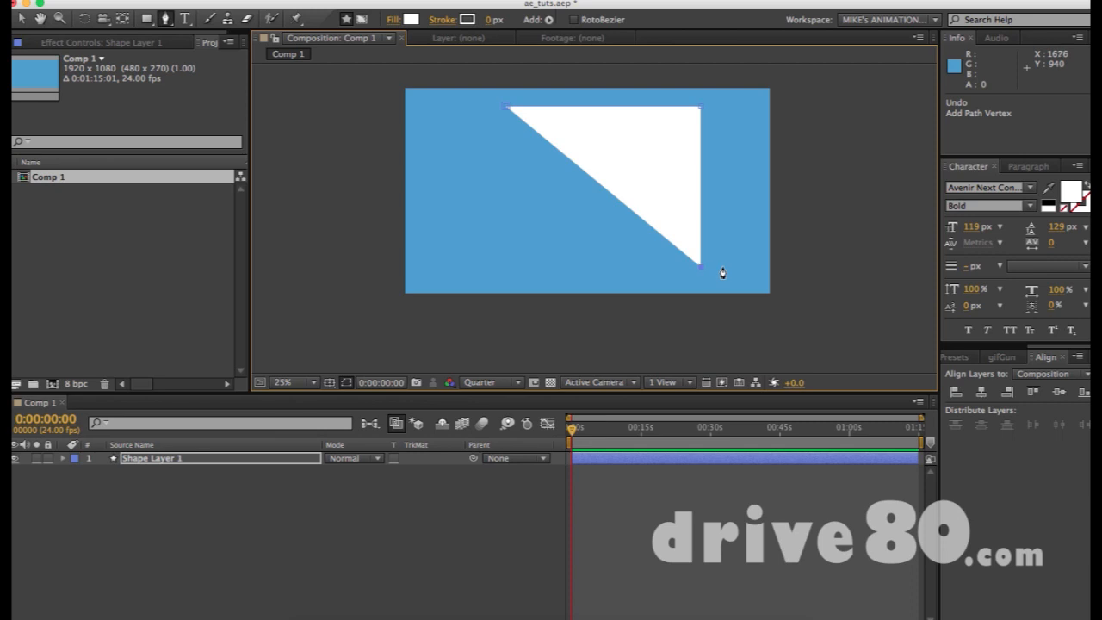
left_click(504, 266)
- Close the path into a four-sided white shape and square up its bottom-left corner
left_click(507, 109)
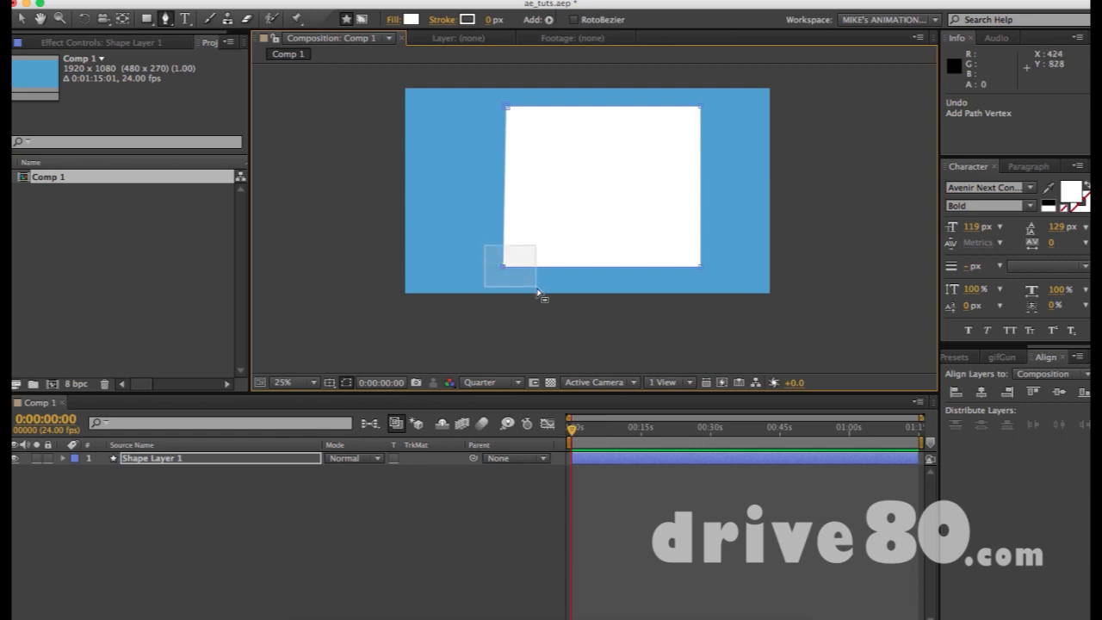
left_click_drag(504, 267, 450, 269)
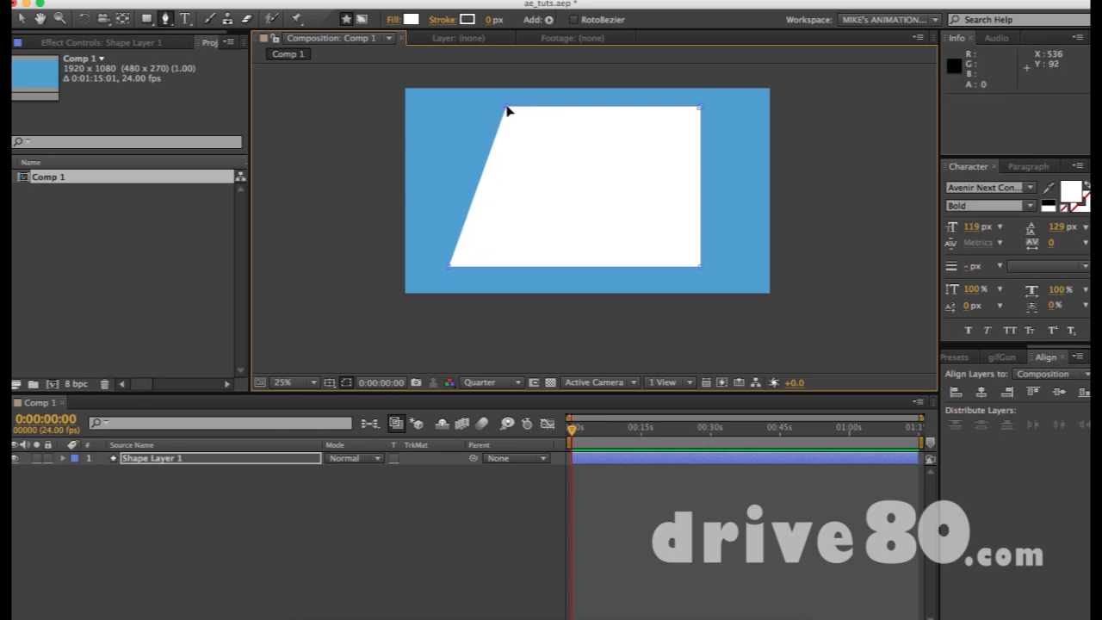
key("super+z")
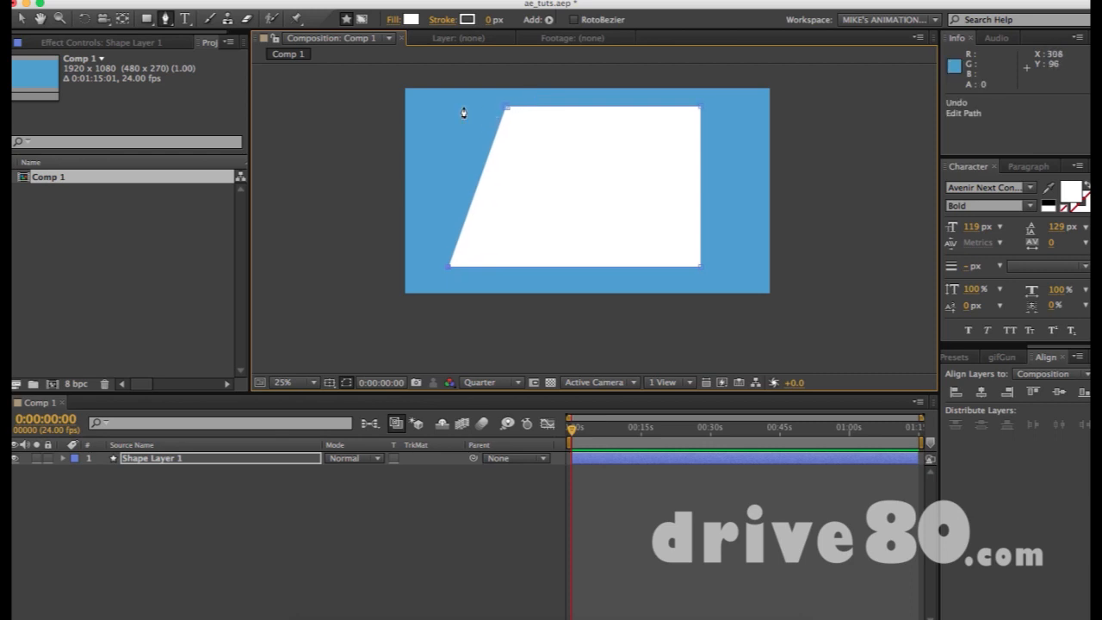
left_click(459, 106, "shift")
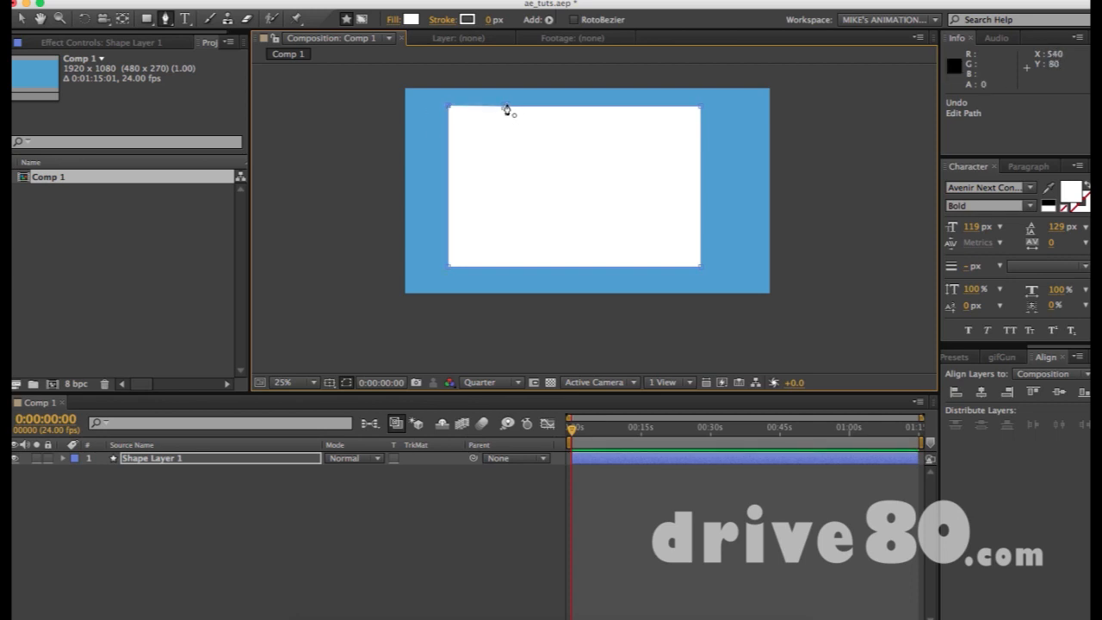
key("super+z")
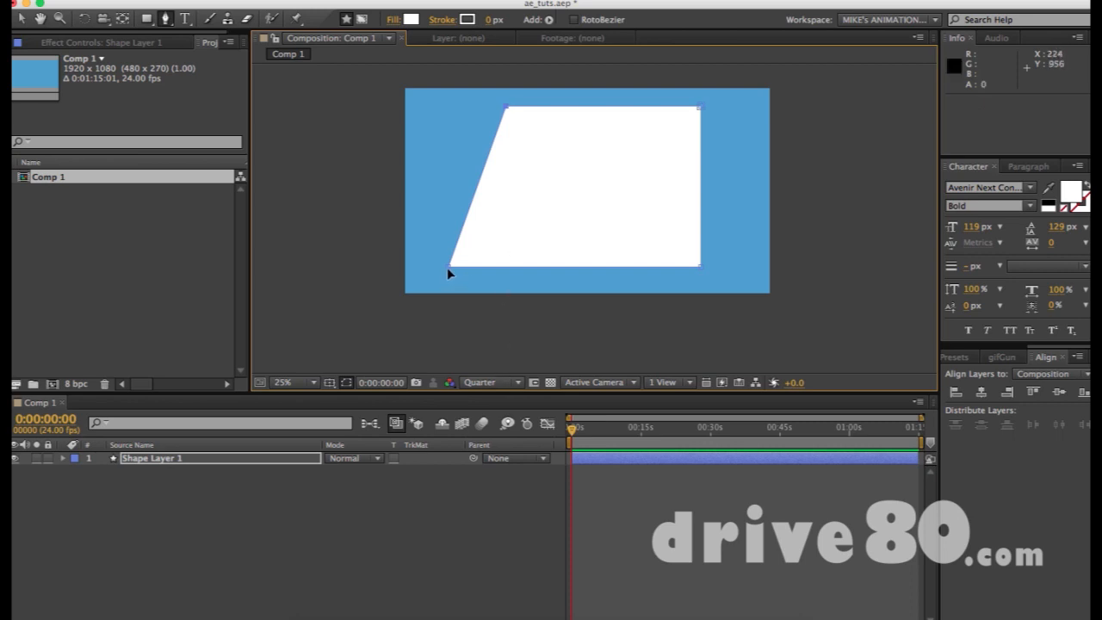
left_click_drag(448, 267, 507, 268)
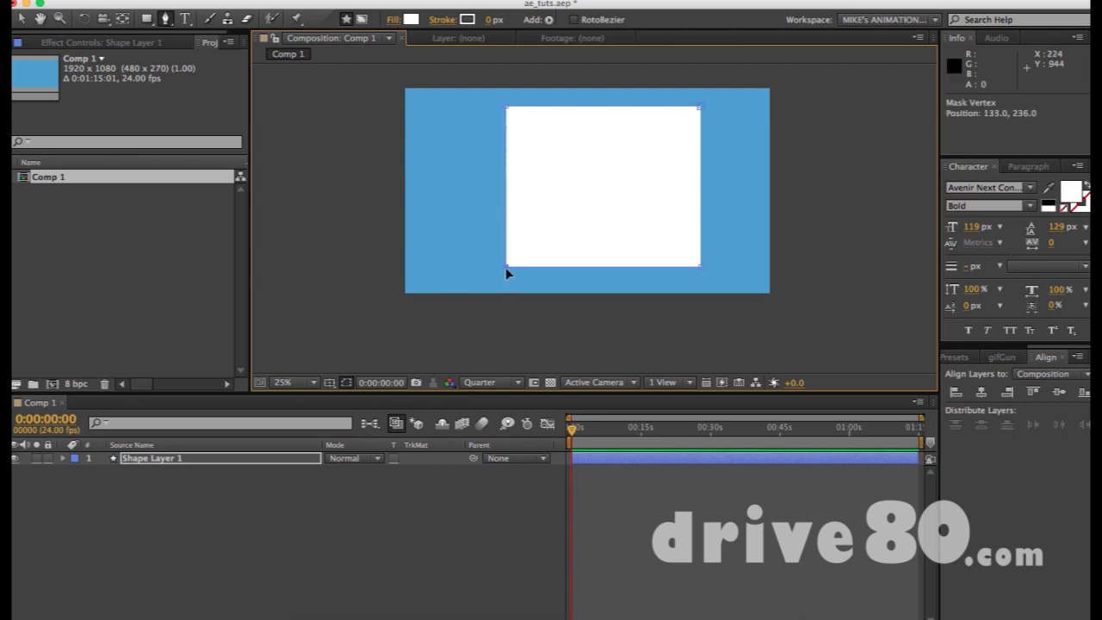
- Set the shape layer's label colour to red
key("period")
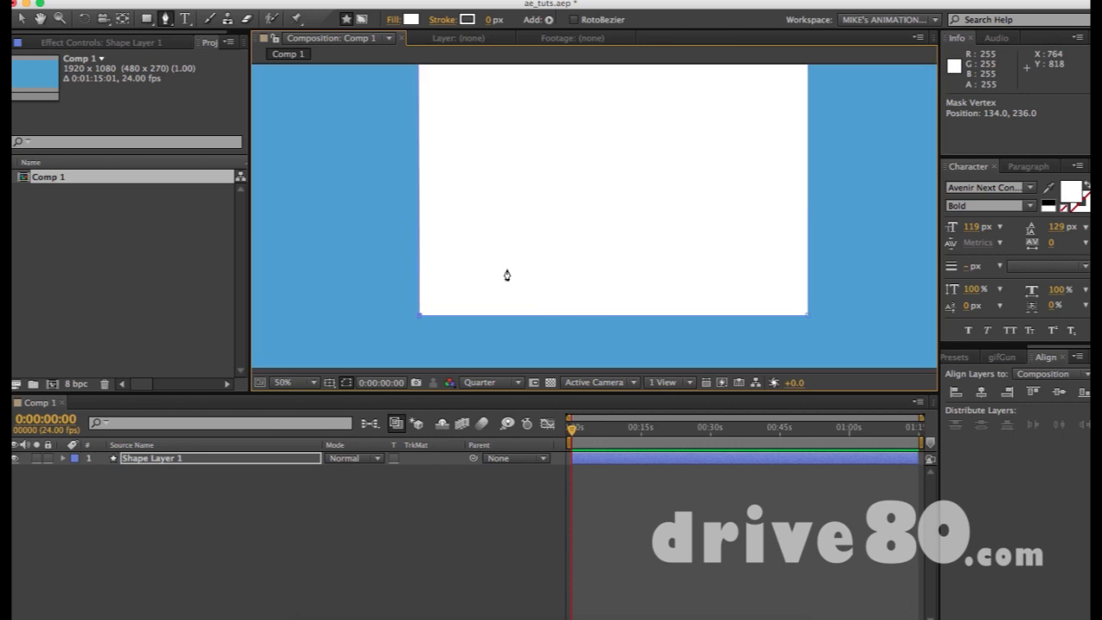
left_click_drag(478, 155, 499, 207)
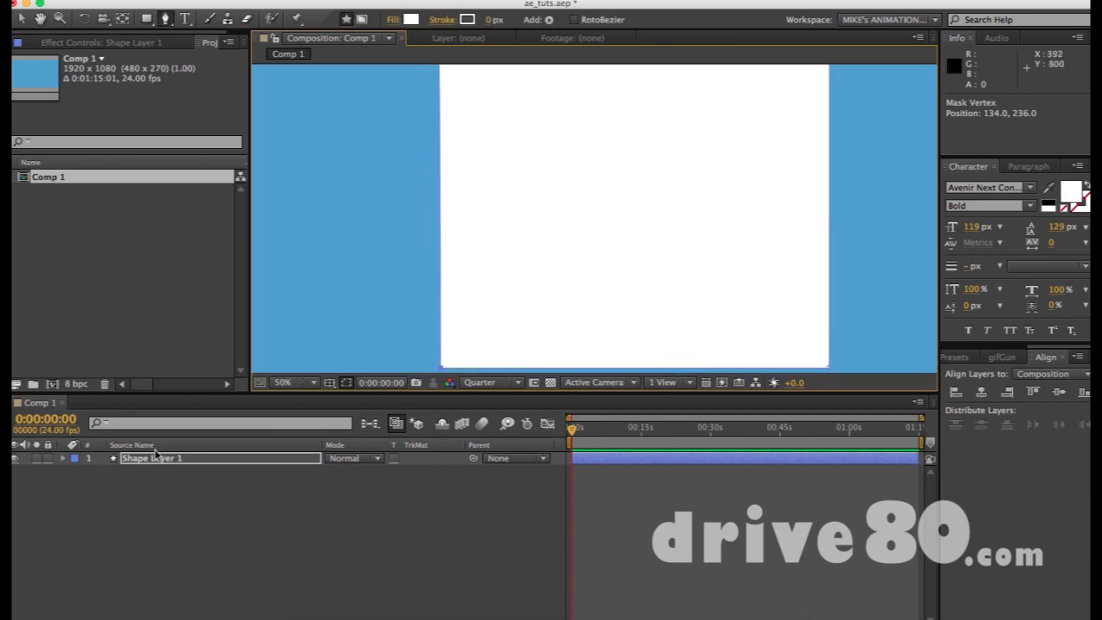
left_click(75, 459)
left_click(94, 411)
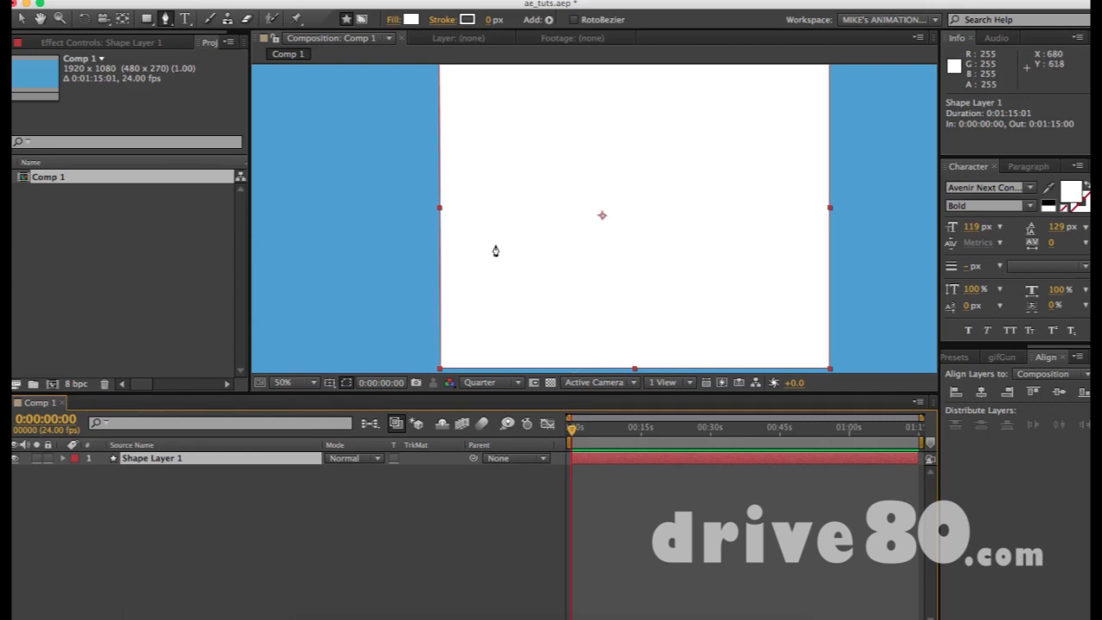
key("comma")
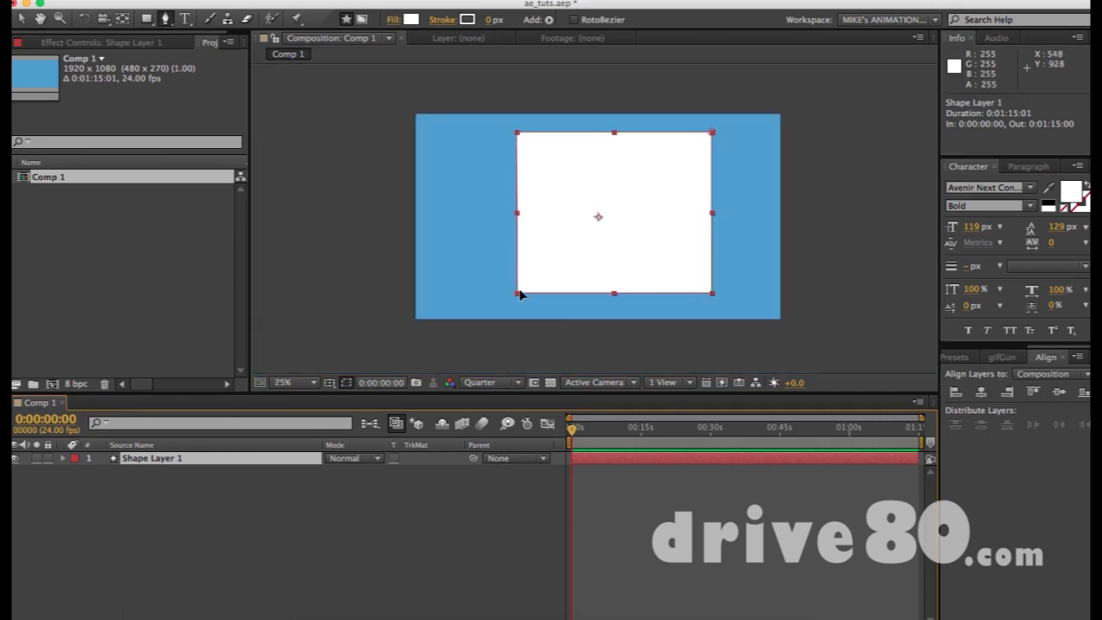
- Drag the bottom-left vertex left until the shape's left edge is vertical
mouse_move(516, 293)
left_mouse_down()
mouse_move(454, 295)
mouse_move(534, 296)
left_mouse_up()
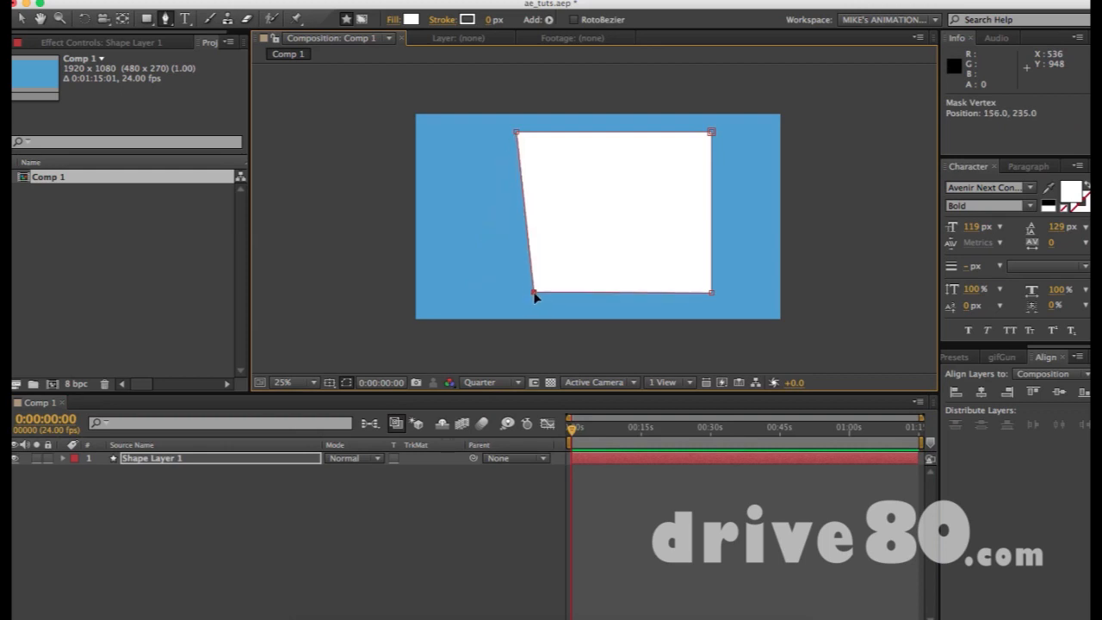
key("period")
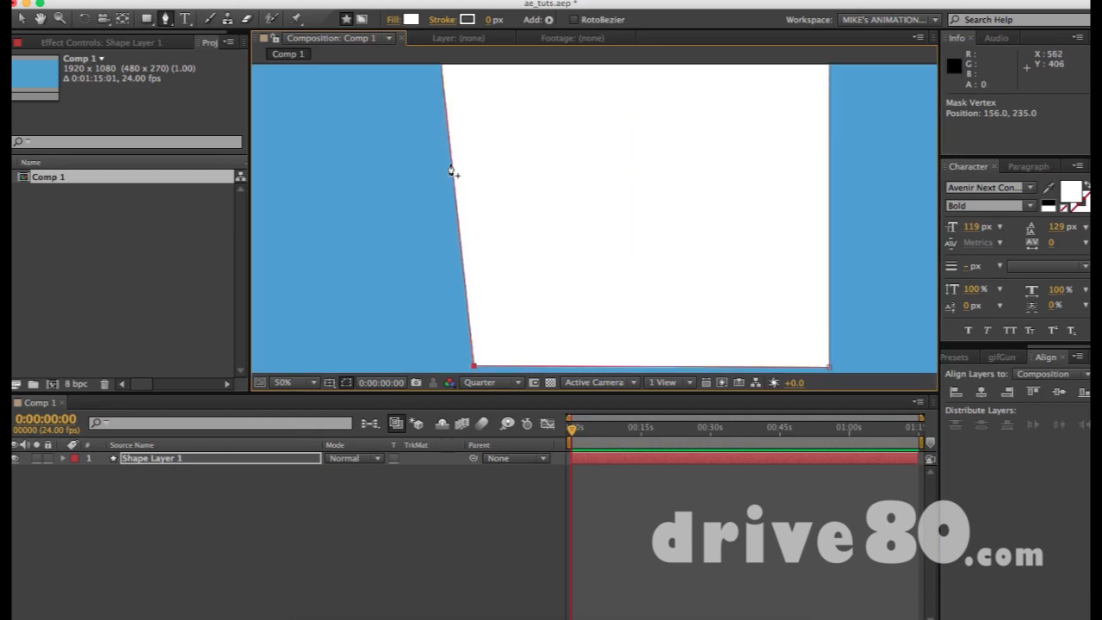
key("period")
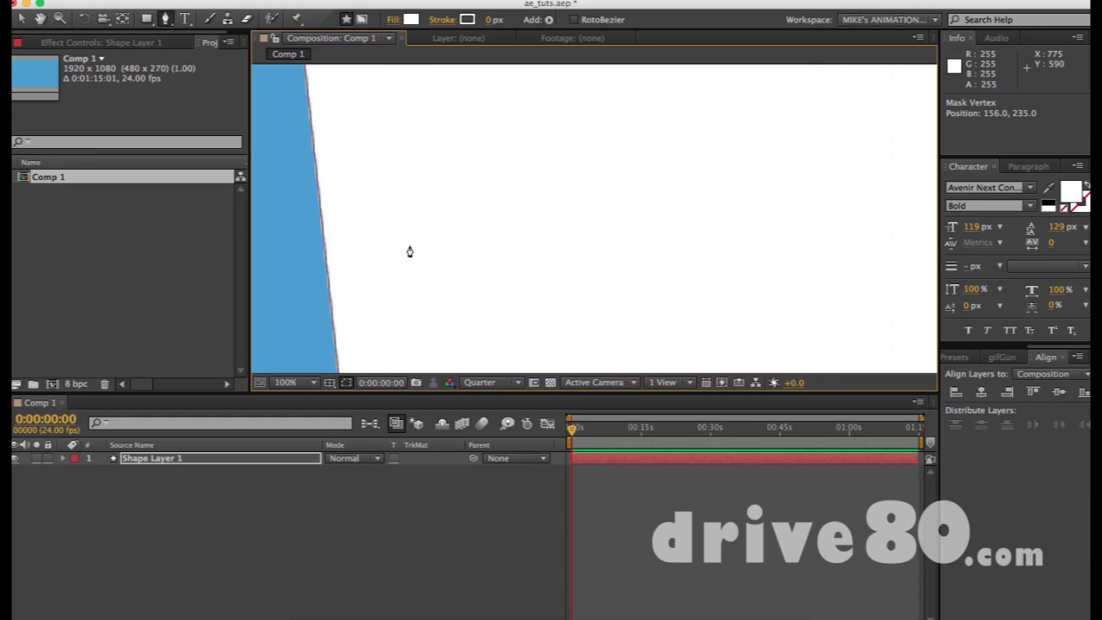
key("comma")
key("comma")
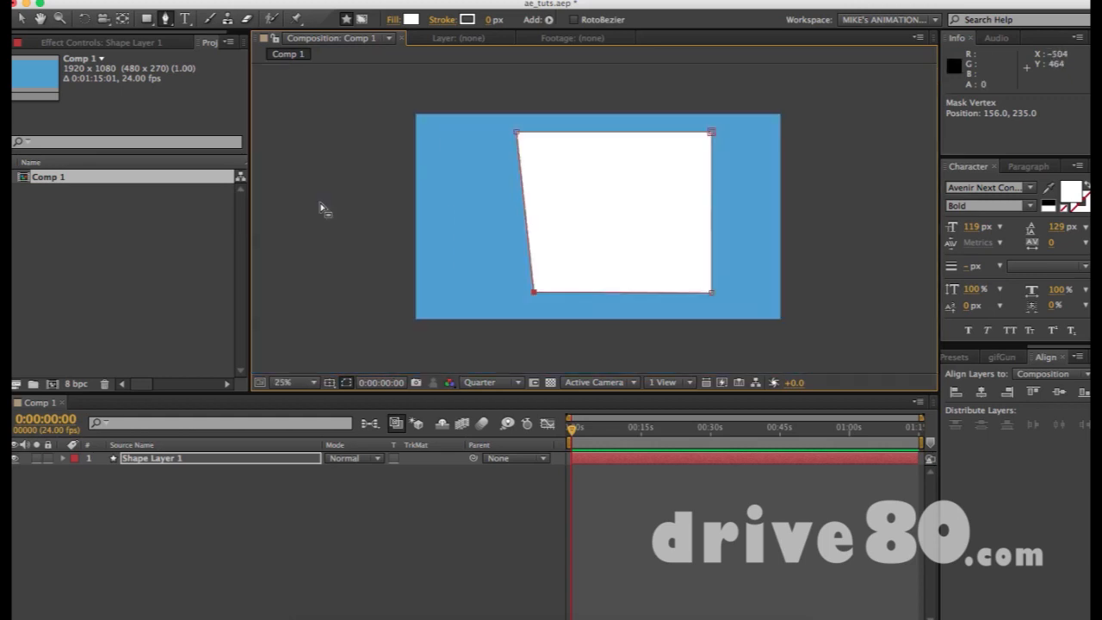
key("period")
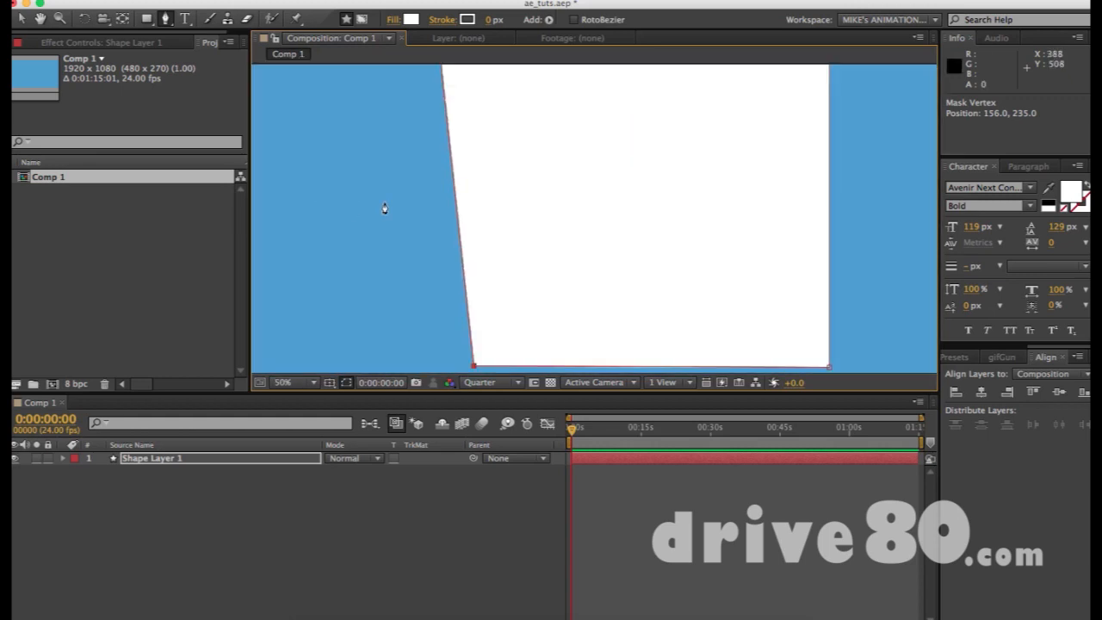
key("comma")
left_click_drag(534, 294, 518, 294)
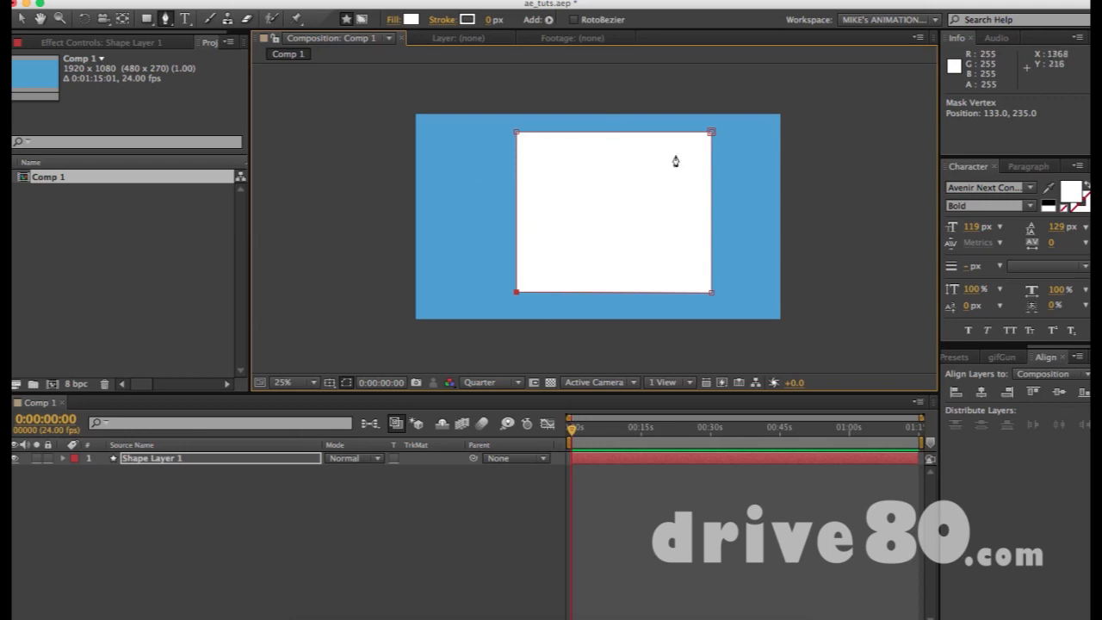
left_click(147, 19)
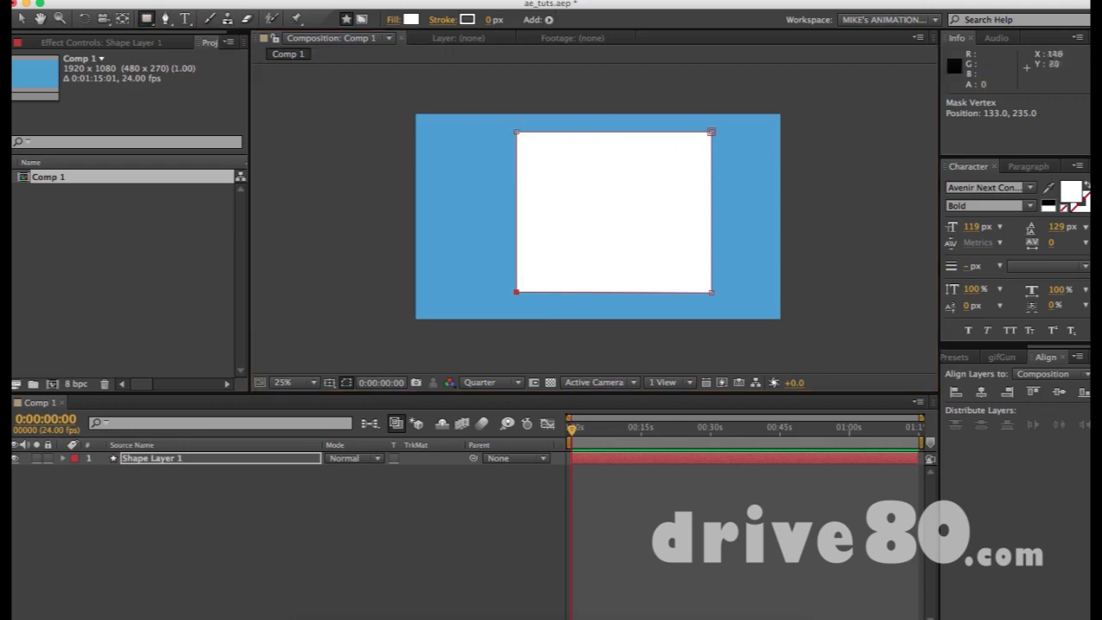
left_click(21, 19)
left_click(721, 105)
left_click(668, 166)
left_click(812, 174)
left_click(640, 189)
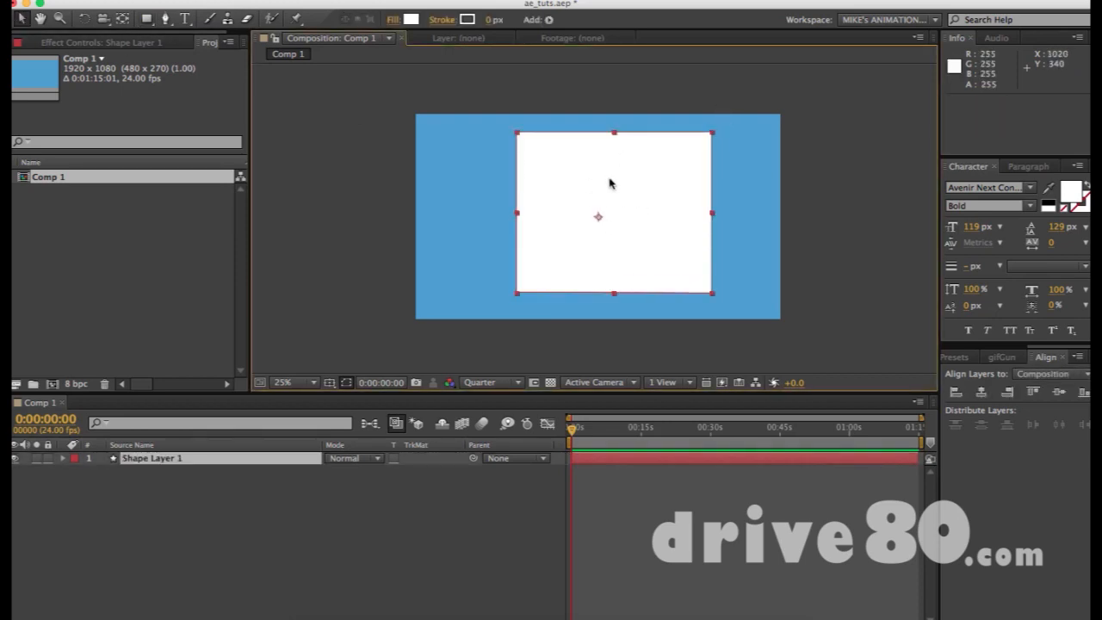
left_click(156, 460)
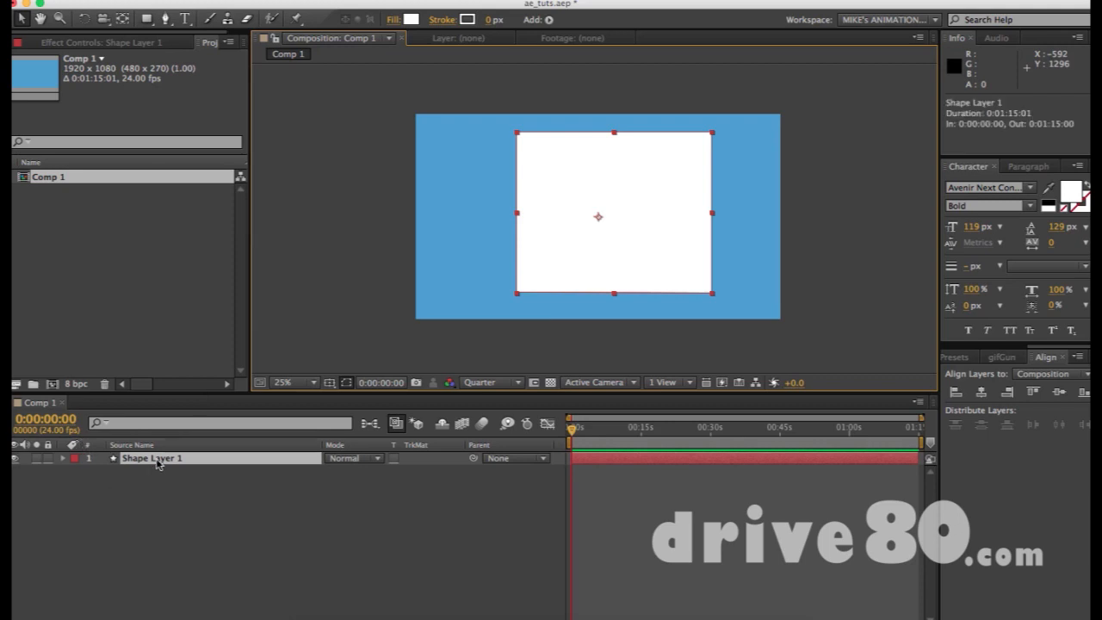
left_click(638, 211)
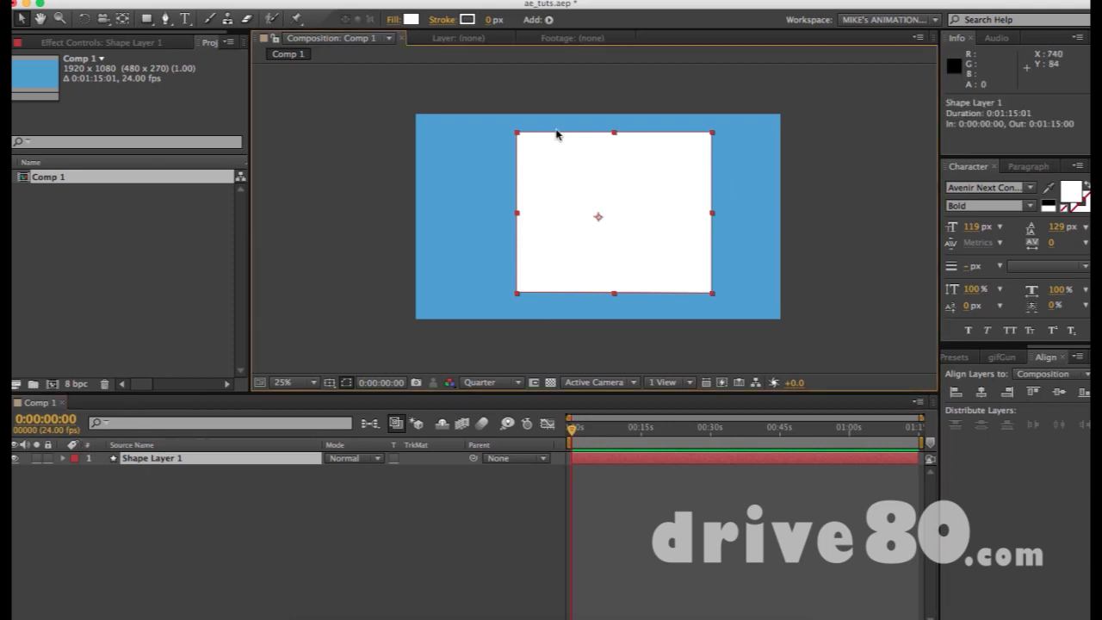
key("g")
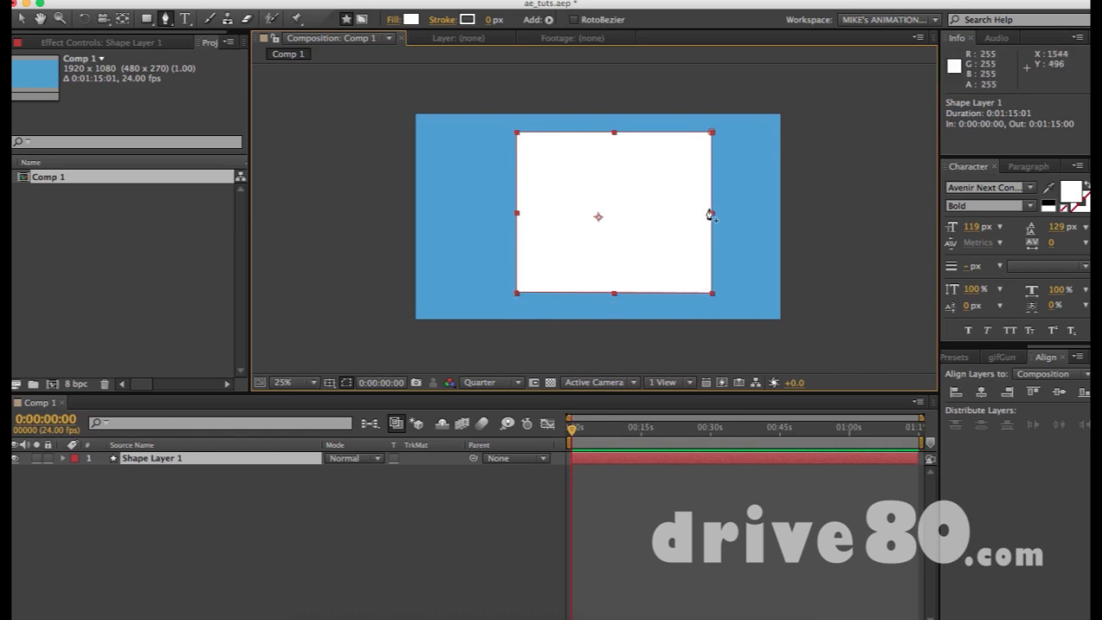
left_click(518, 135)
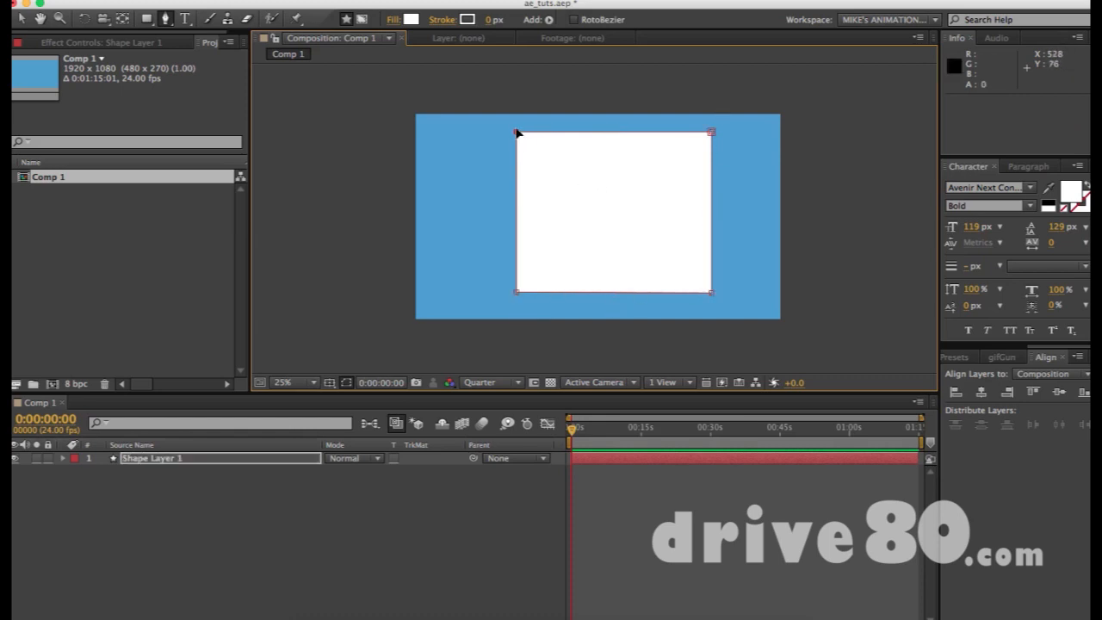
left_click_drag(517, 135, 545, 143)
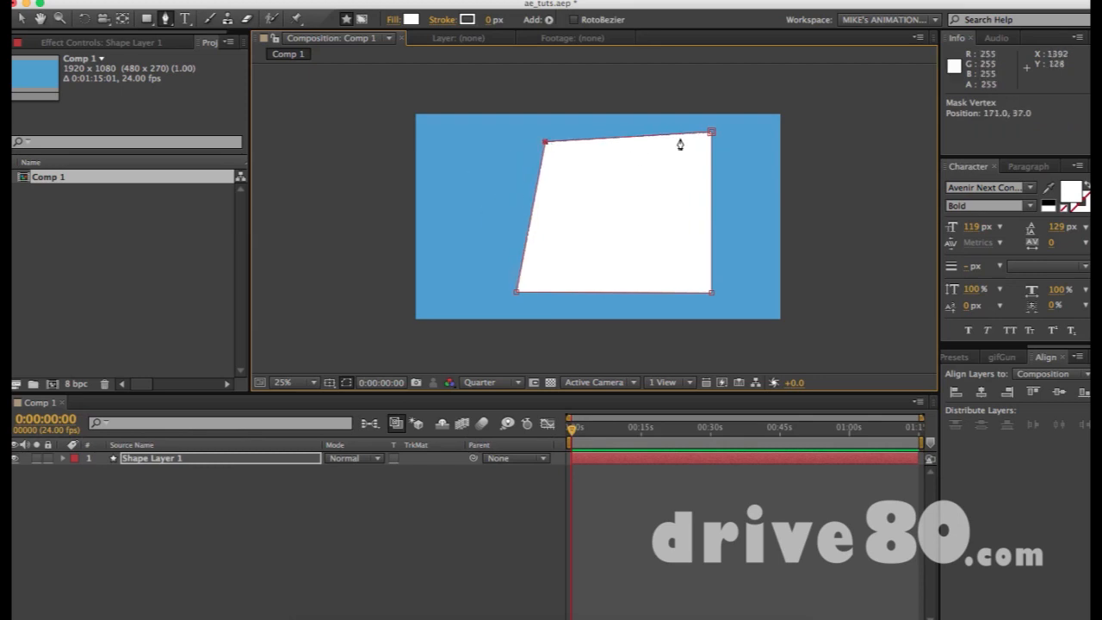
key("super+z")
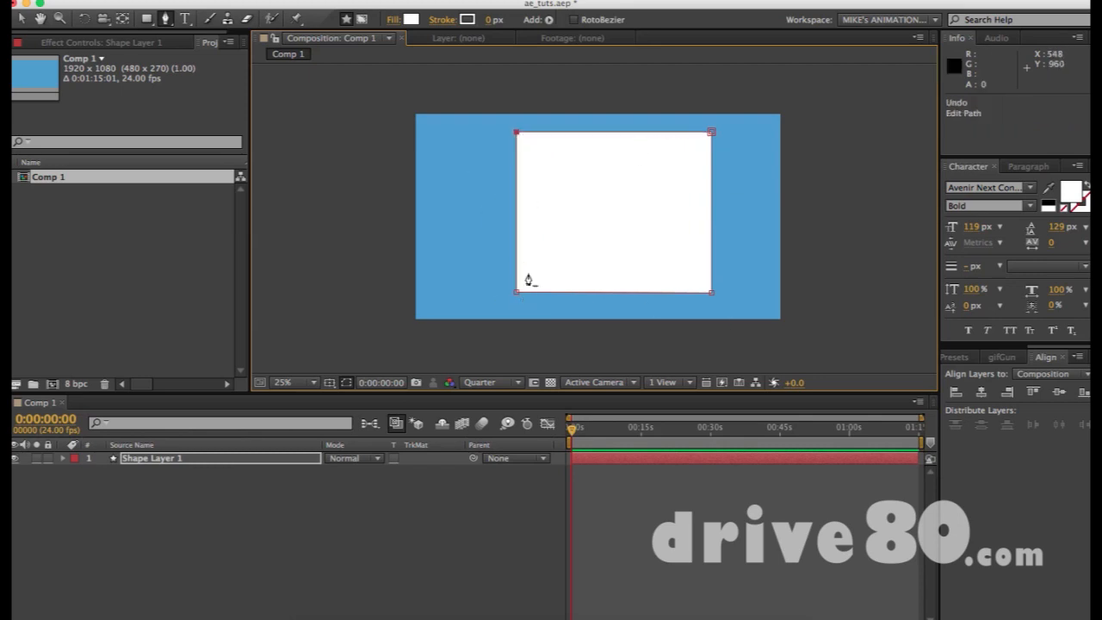
left_click(612, 134)
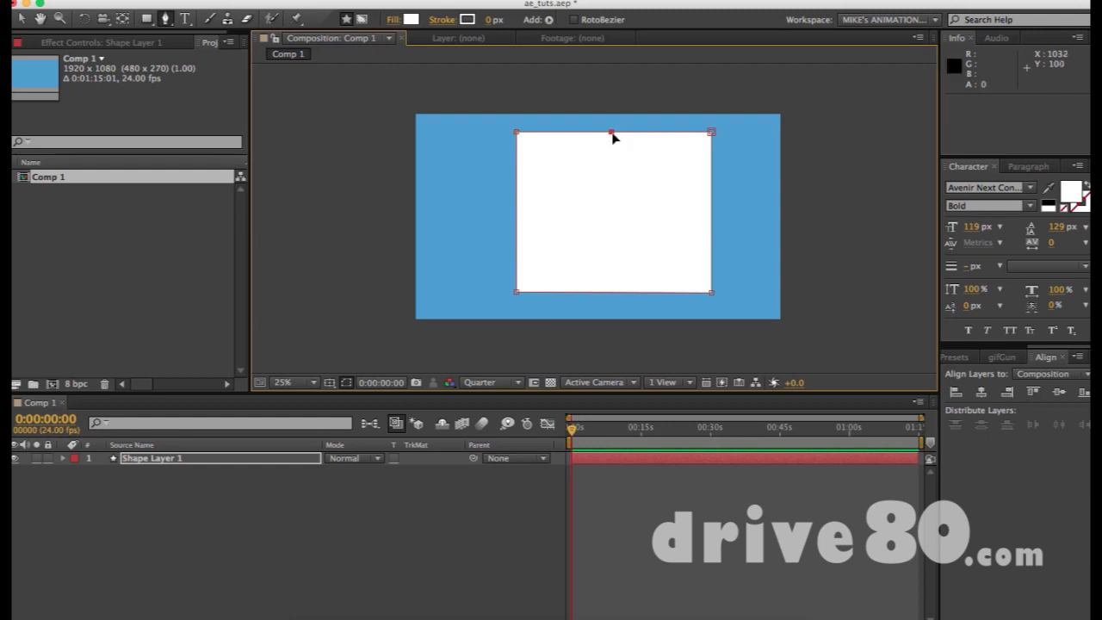
mouse_move(614, 136)
left_mouse_down()
mouse_move(612, 215)
mouse_move(615, 94)
mouse_move(613, 202)
mouse_move(549, 172)
mouse_move(669, 236)
mouse_move(546, 222)
mouse_move(679, 216)
mouse_move(526, 172)
mouse_move(642, 216)
mouse_move(593, 194)
mouse_move(620, 173)
mouse_move(619, 143)
left_mouse_up()
key("super+z")
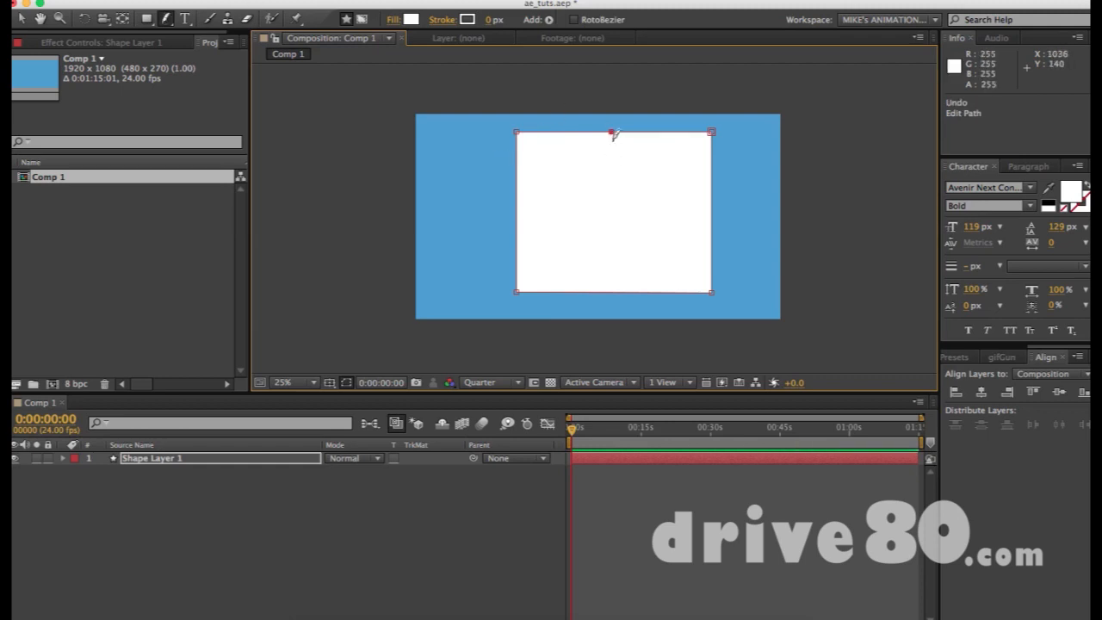
left_click_drag(165, 18, 223, 52)
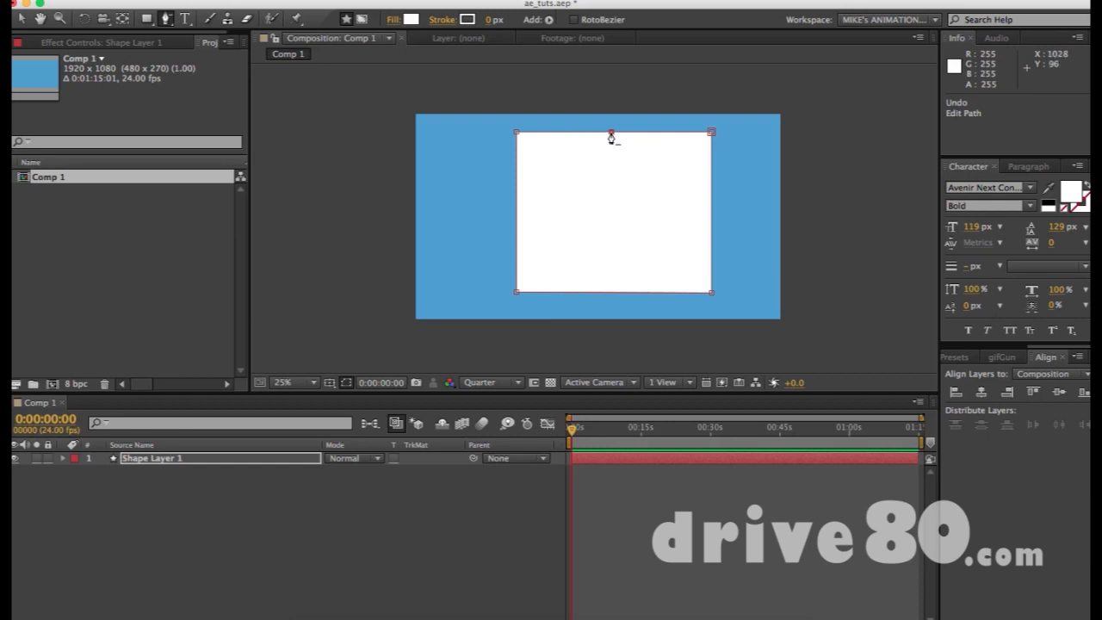
left_click(611, 133)
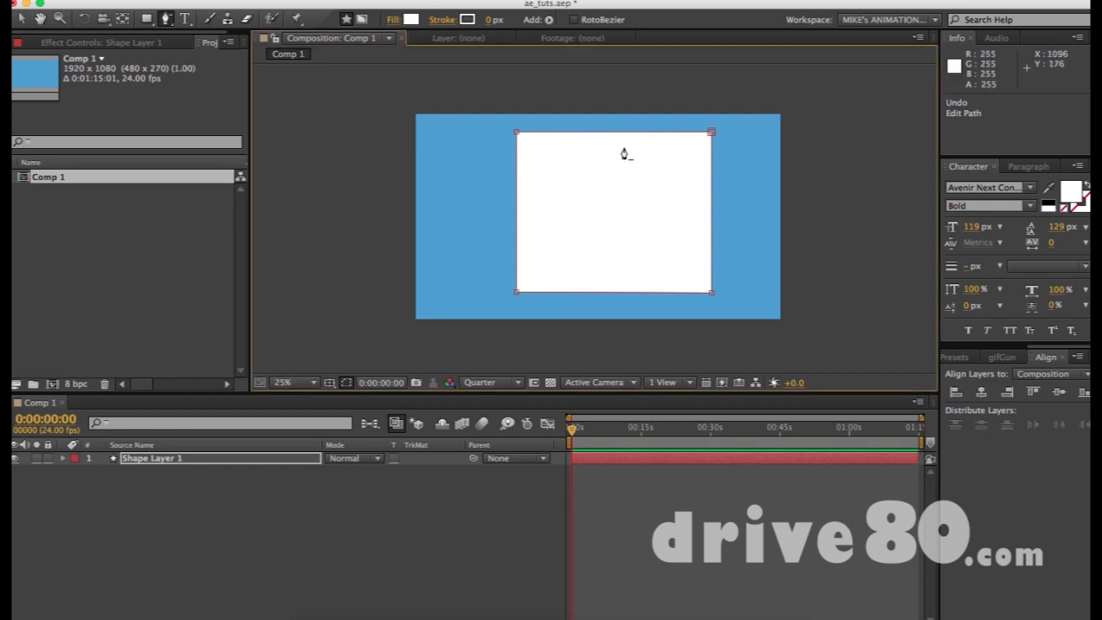
left_click_drag(611, 132, 603, 170)
key("super+z")
key("v")
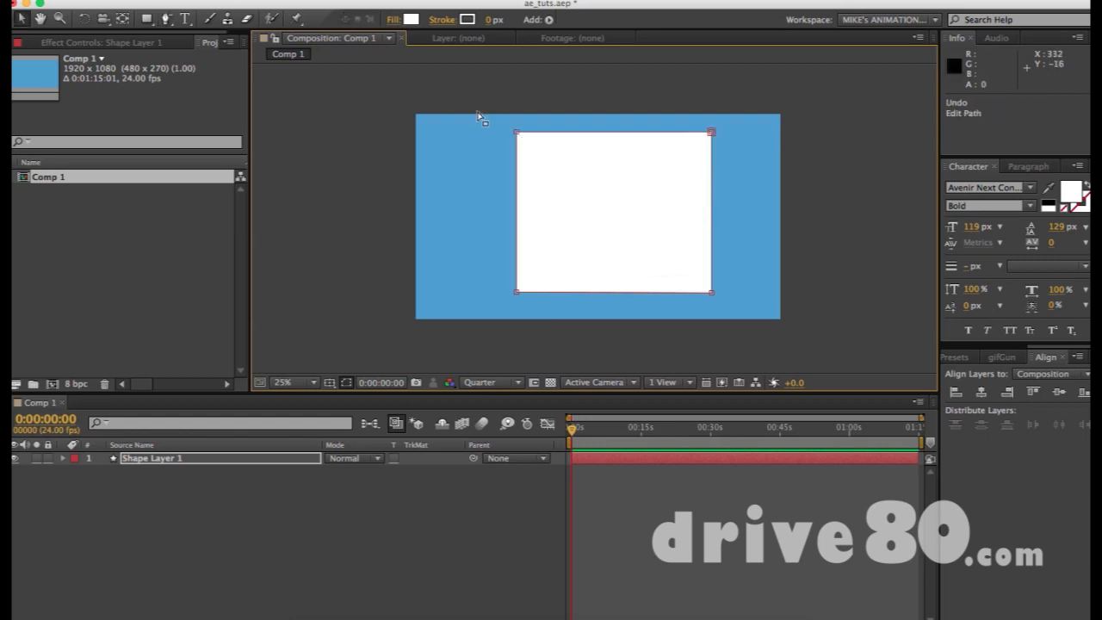
left_click(167, 17)
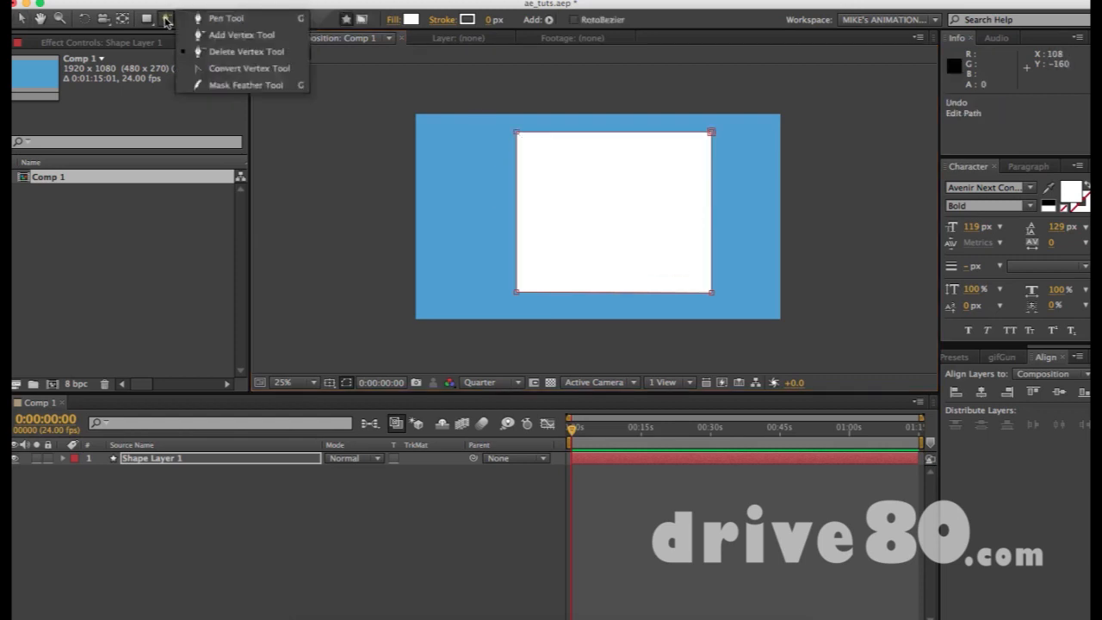
left_click(215, 84)
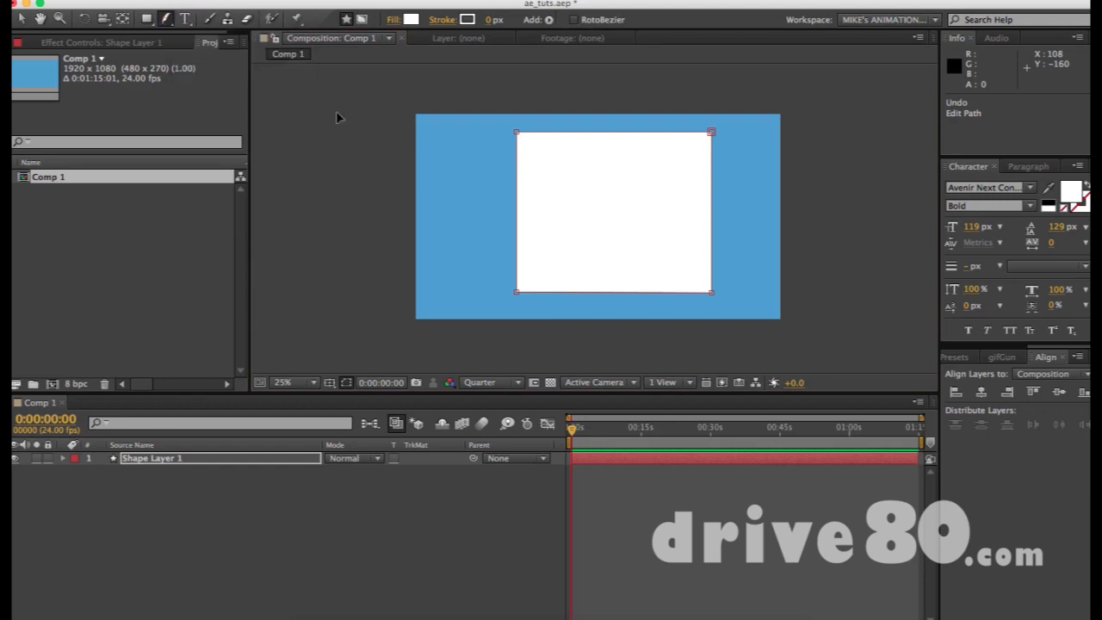
left_click(538, 136)
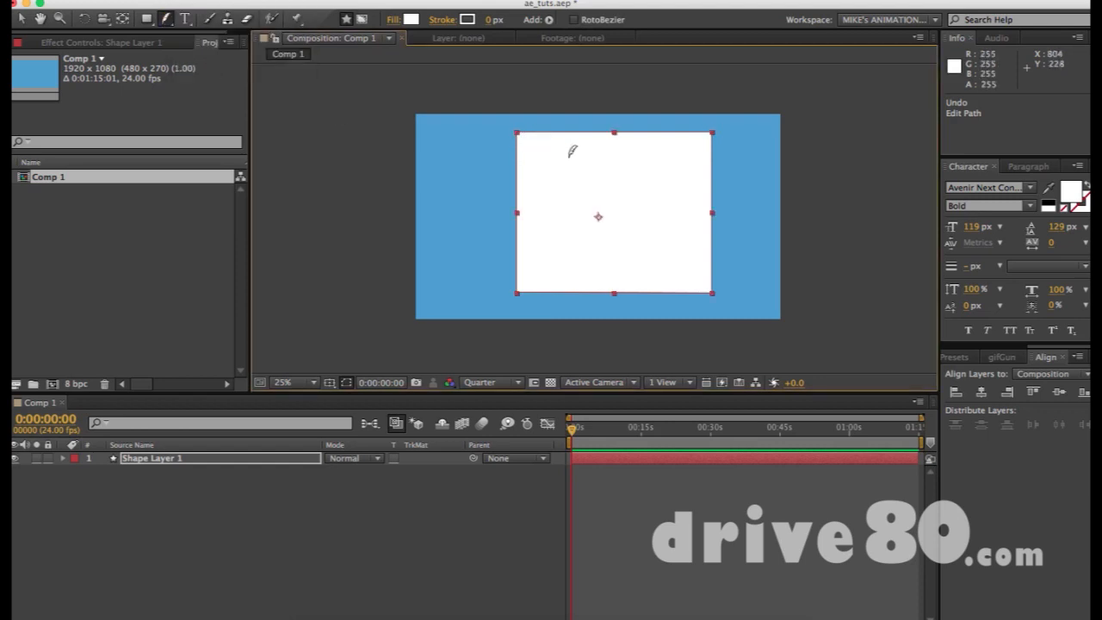
left_click_drag(616, 134, 618, 197)
key("super+z")
key("super+shift+a")
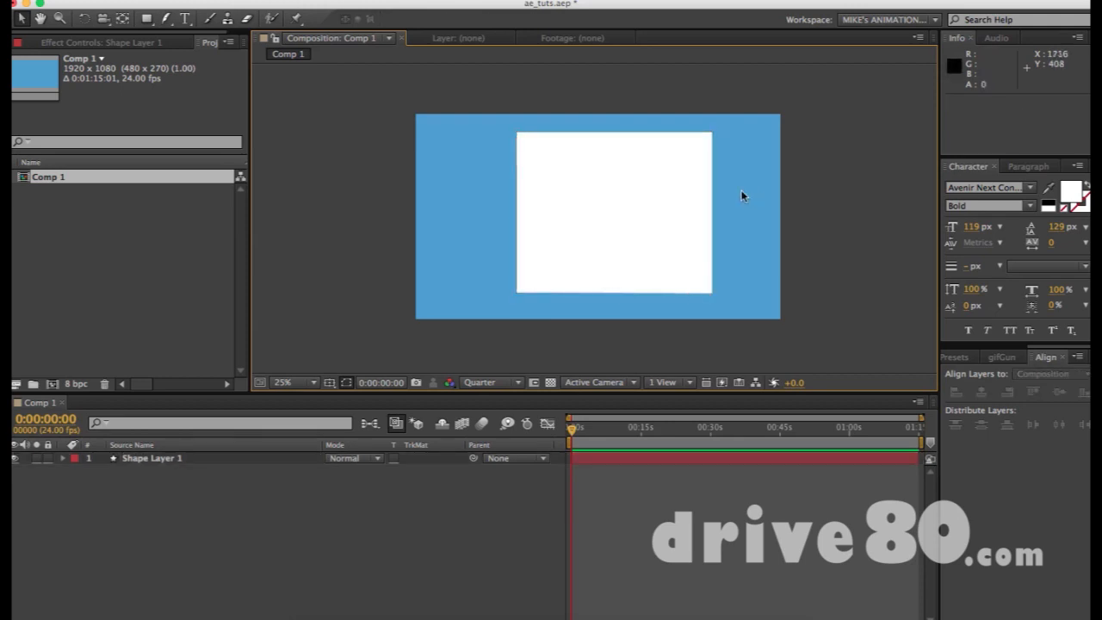
left_click(655, 189)
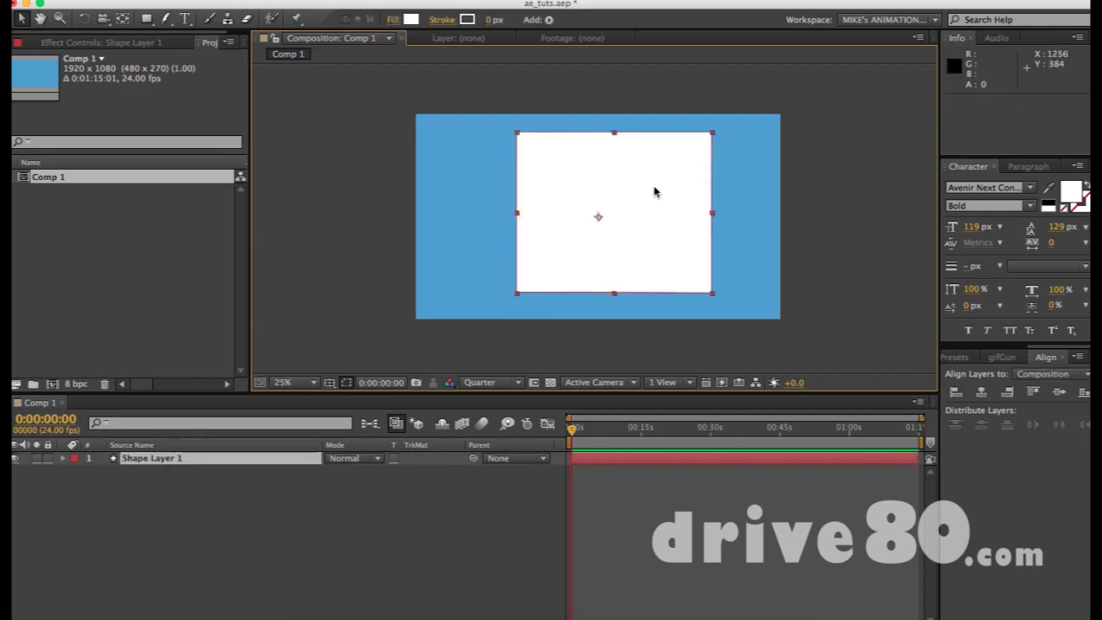
left_click(750, 168)
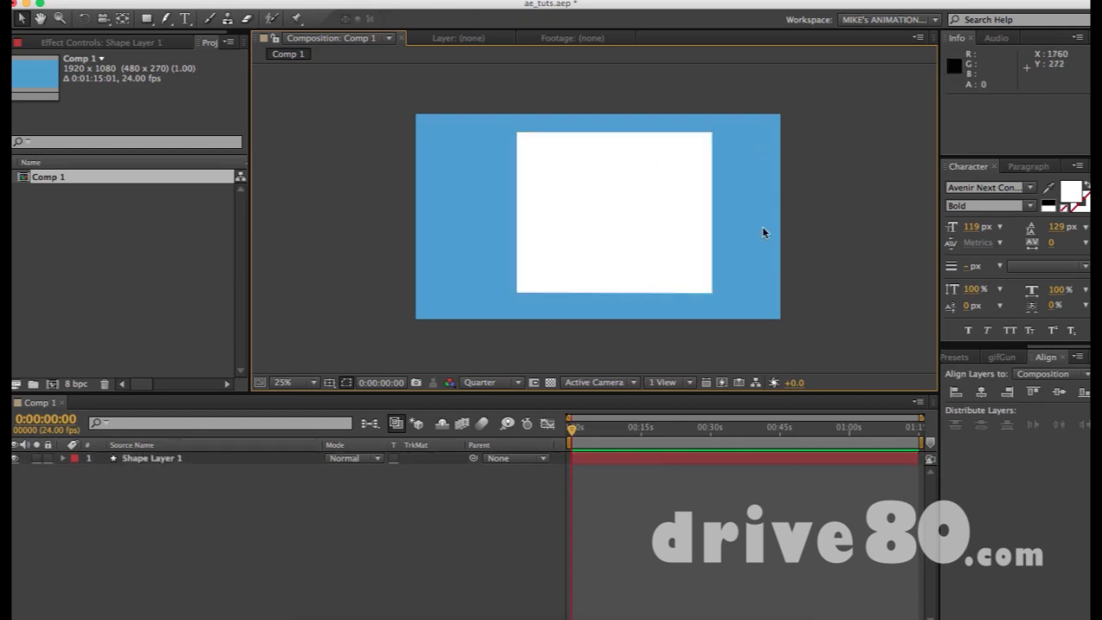
left_click(171, 21)
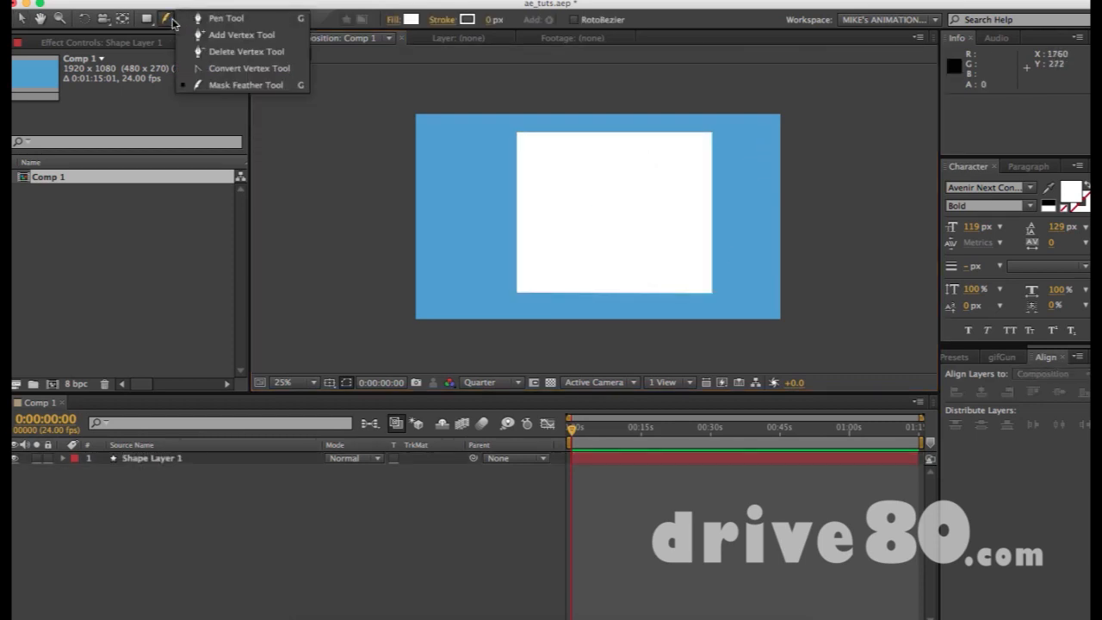
left_click(173, 23)
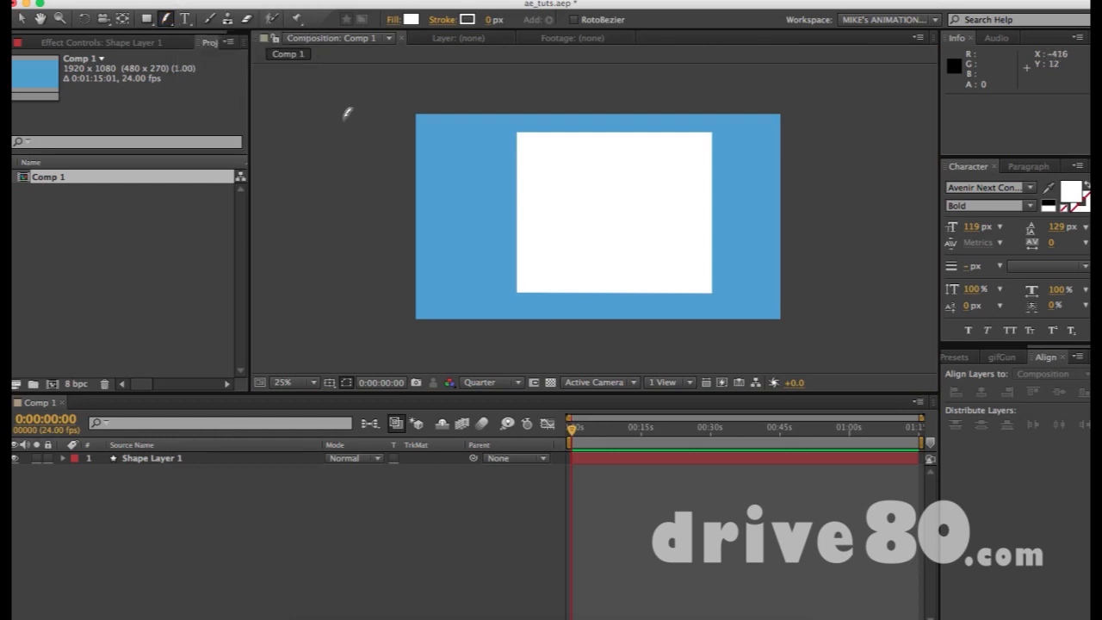
left_click(169, 19)
left_click(205, 19)
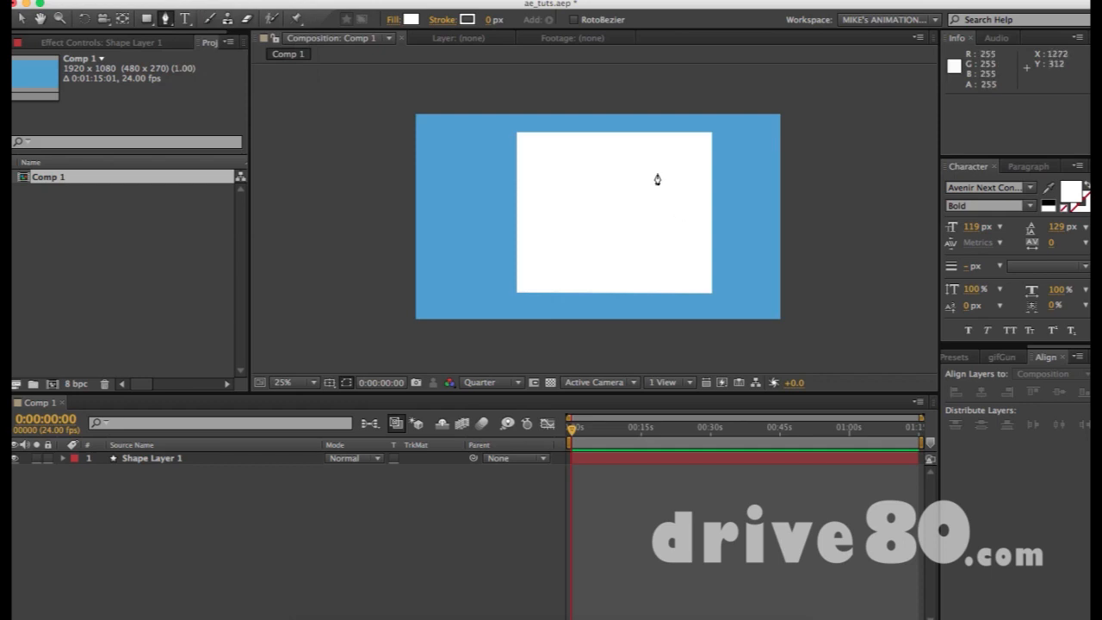
left_click(21, 19)
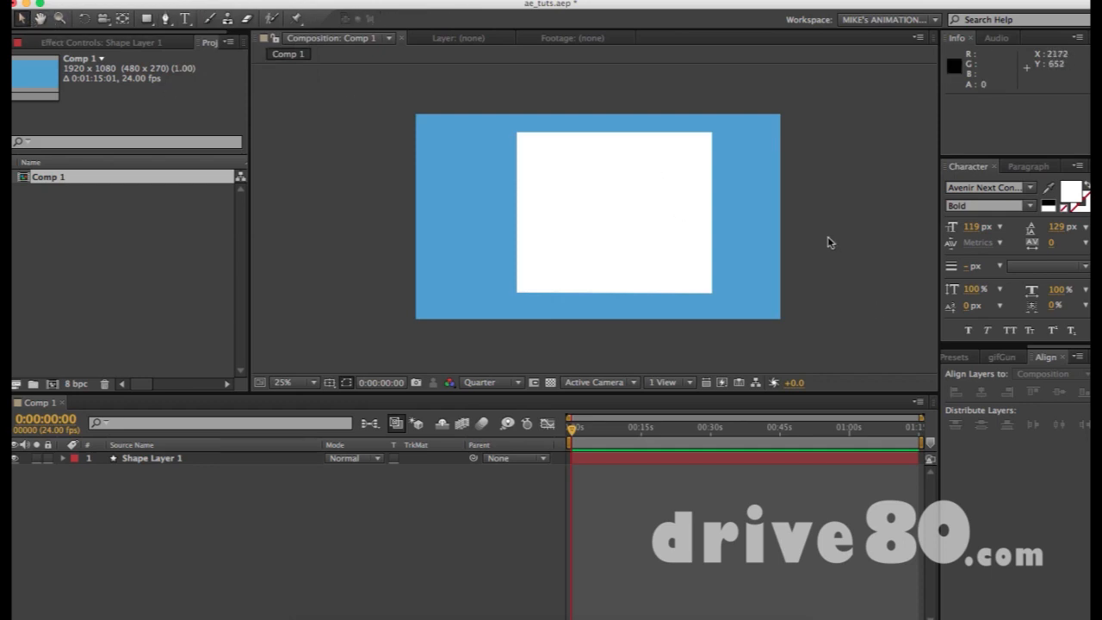
- Nudge the white rectangle left and shift its anchor point right with the Pan Behind tool
left_click_drag(608, 204, 580, 216)
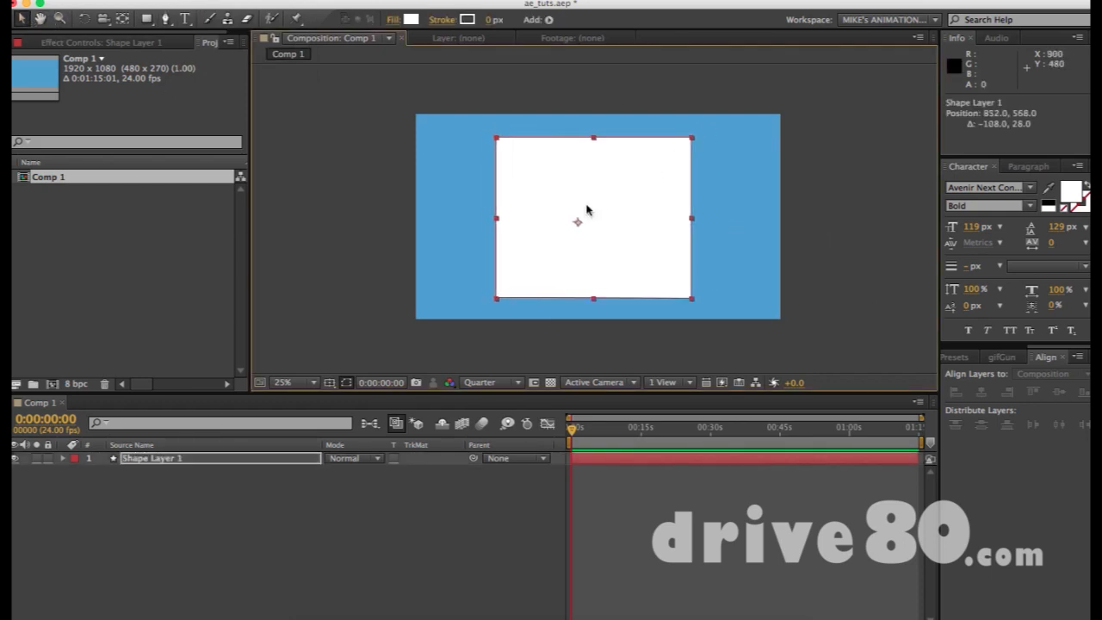
left_click(717, 211)
key("y")
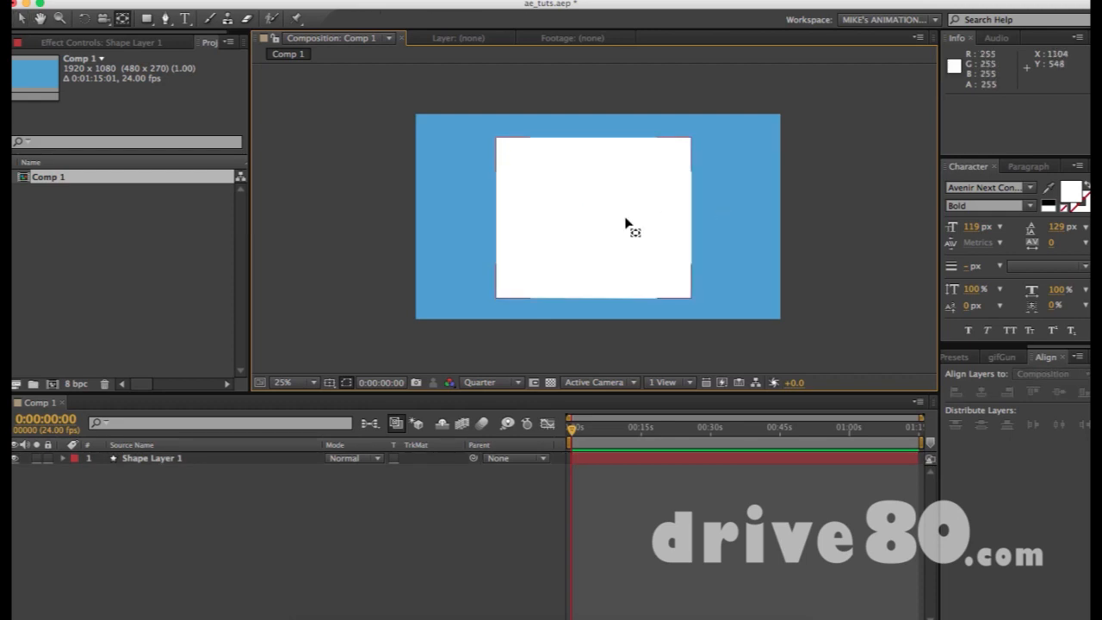
left_click(626, 228)
left_click_drag(581, 227, 597, 224)
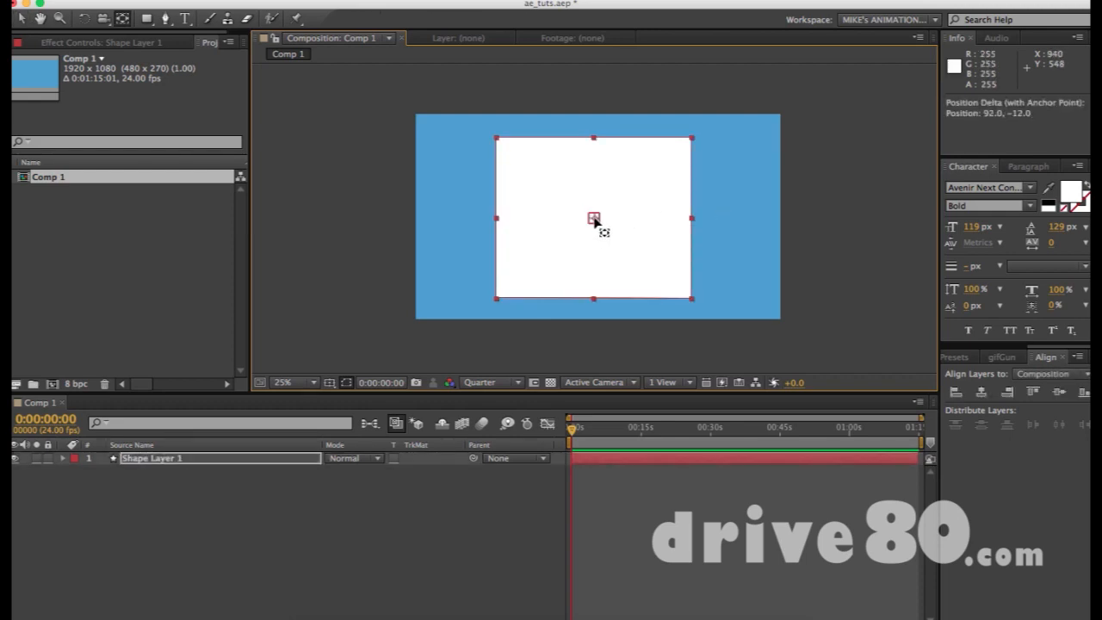
- Delete the white rectangle shape layer from Comp 1
key("F2")
key("v")
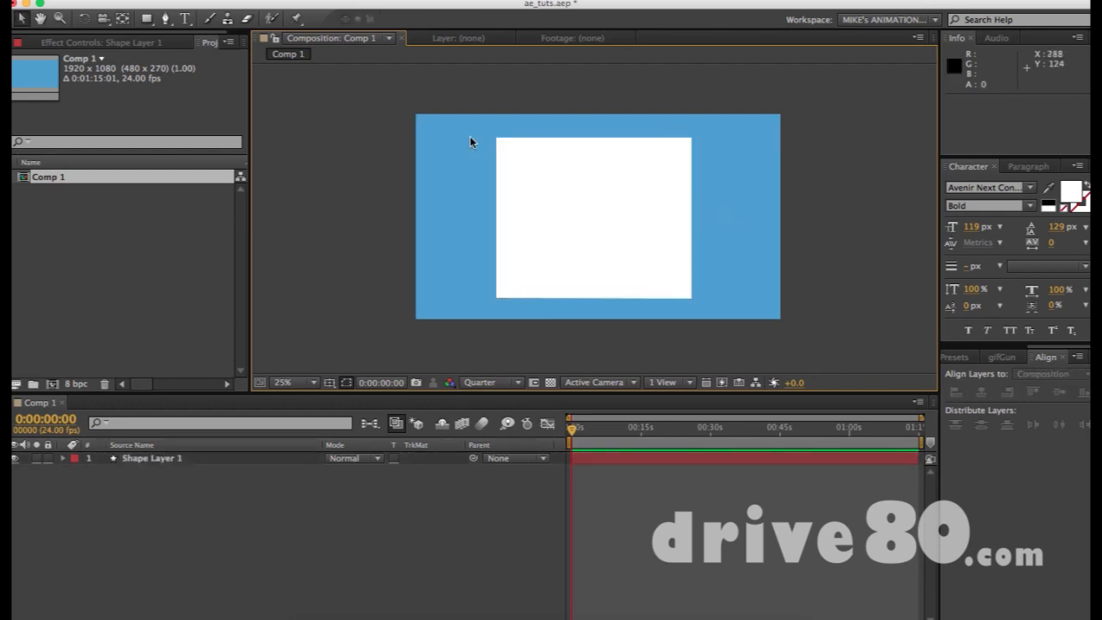
left_click(655, 182)
key("Delete")
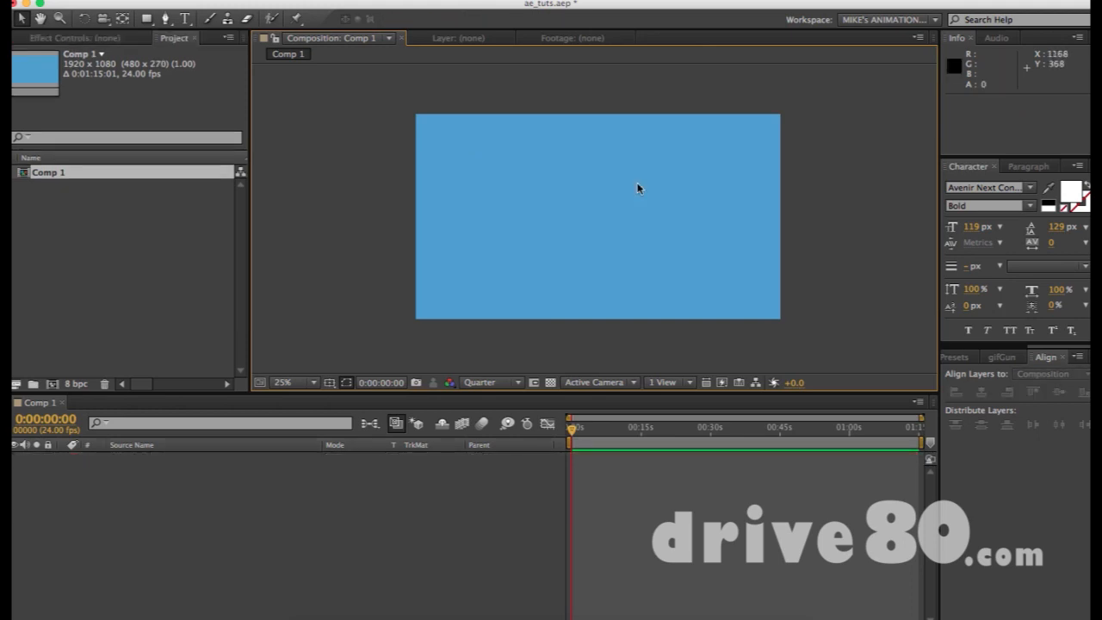
- Draw a closed pen path with straight top and right edges and a curved, wave-like notch
key("g")
left_click(491, 145)
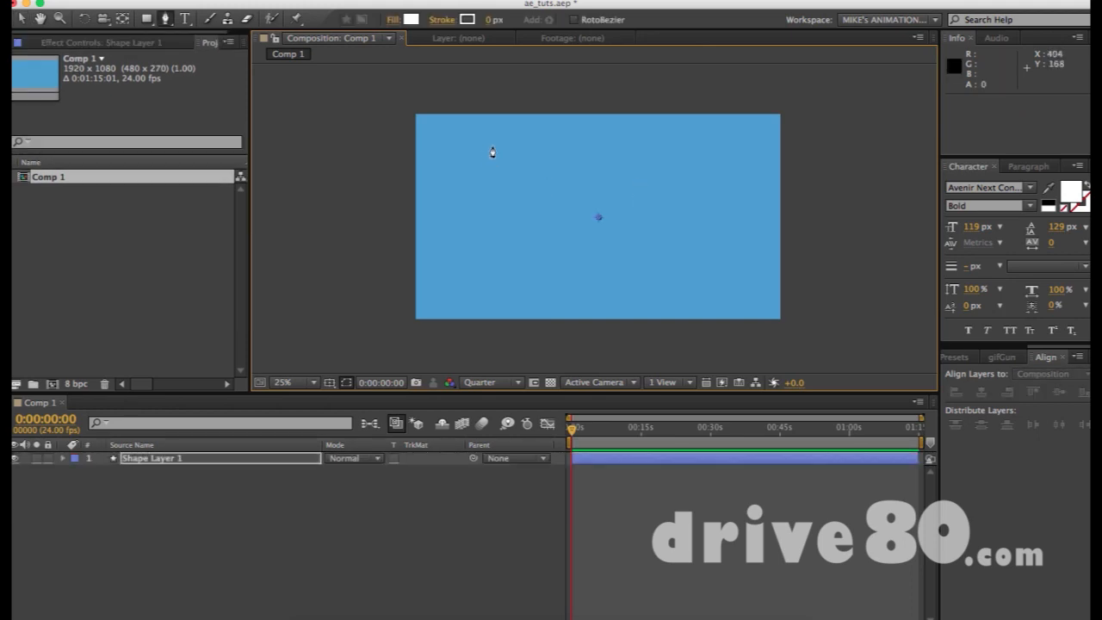
left_click(683, 144)
left_click(683, 273)
left_click_drag(587, 252, 618, 189)
left_click_drag(648, 235, 648, 208)
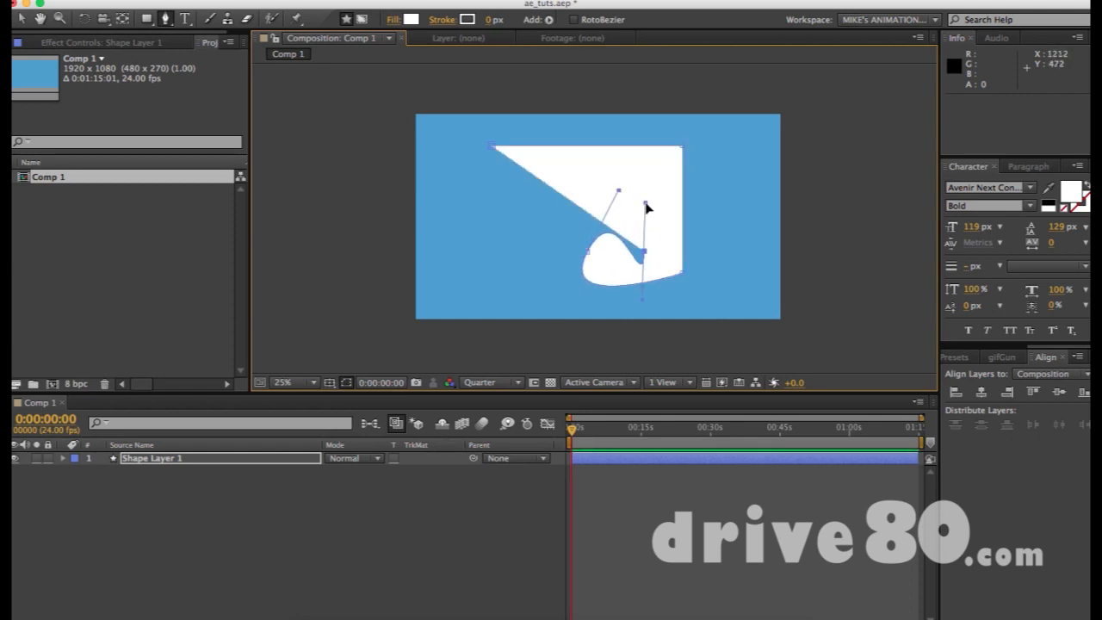
left_click_drag(582, 181, 552, 223)
left_click_drag(509, 265, 493, 212)
left_click_drag(493, 147, 563, 140)
- Select the new white shape layer with the Selection tool
key("v")
left_click(657, 342)
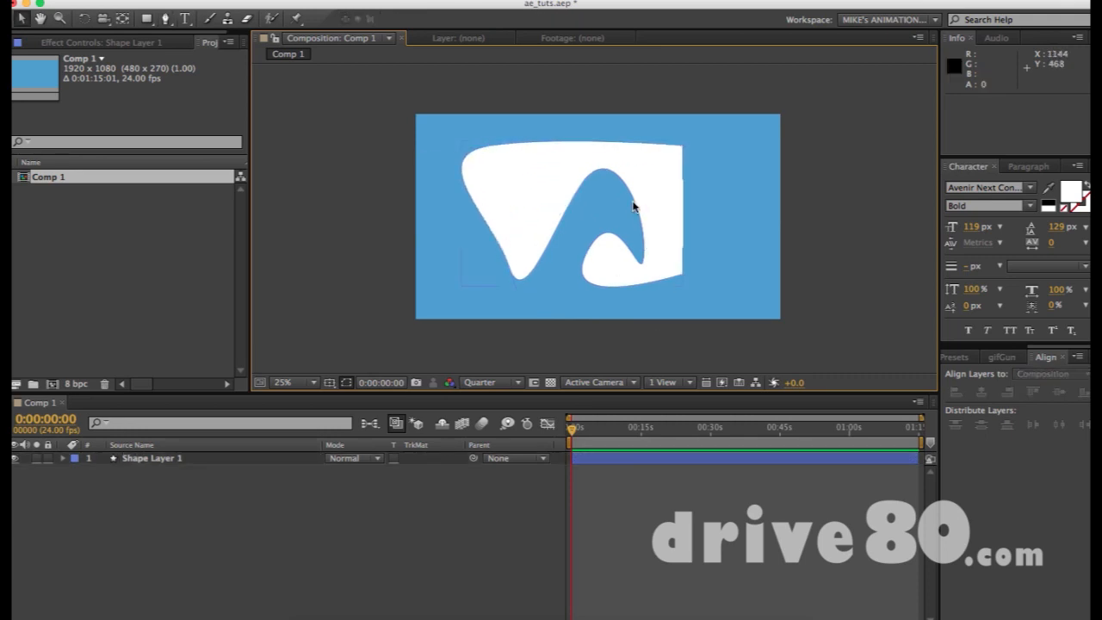
left_click(661, 202)
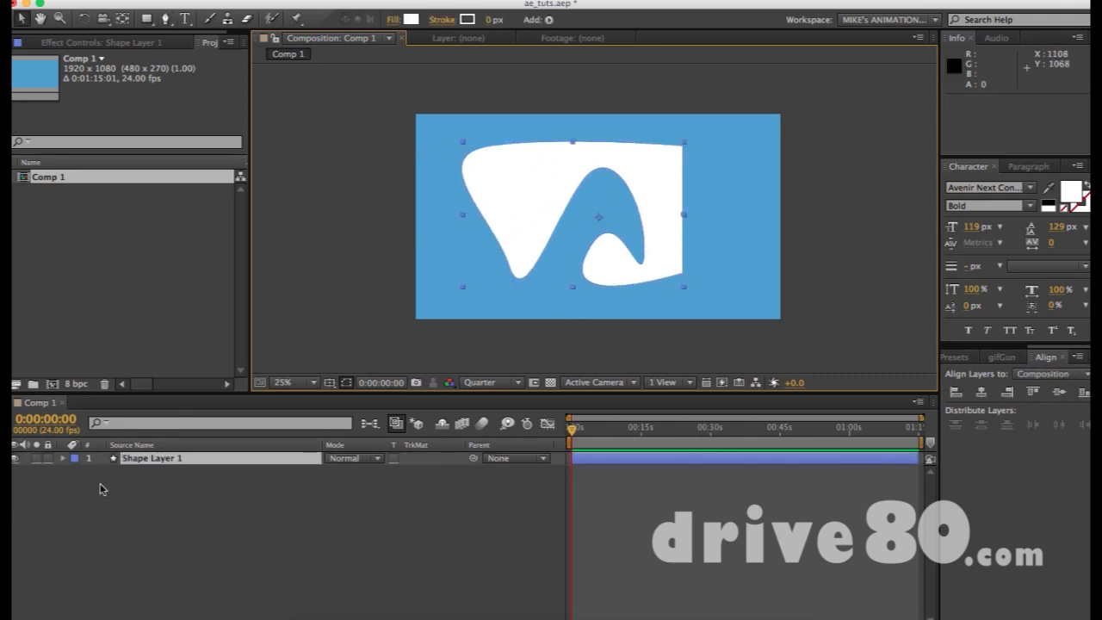
- Expand Contents > Shape 1 > Path 1 and set a Path keyframe at 0s
key("period")
key("comma")
key("equal")
key("equal")
key("equal")
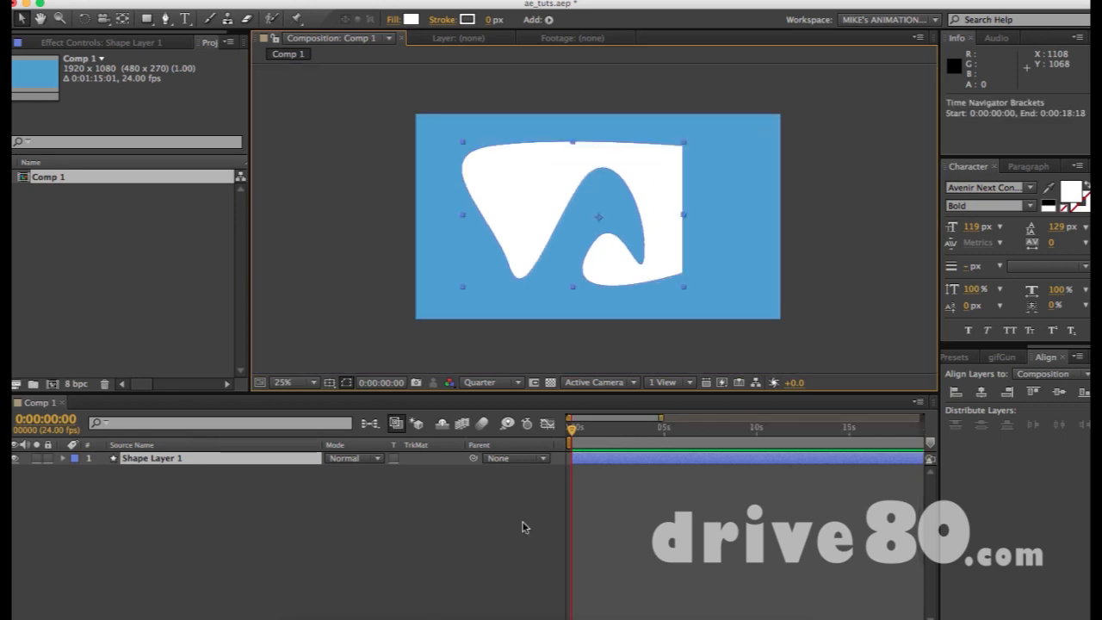
left_click(61, 461)
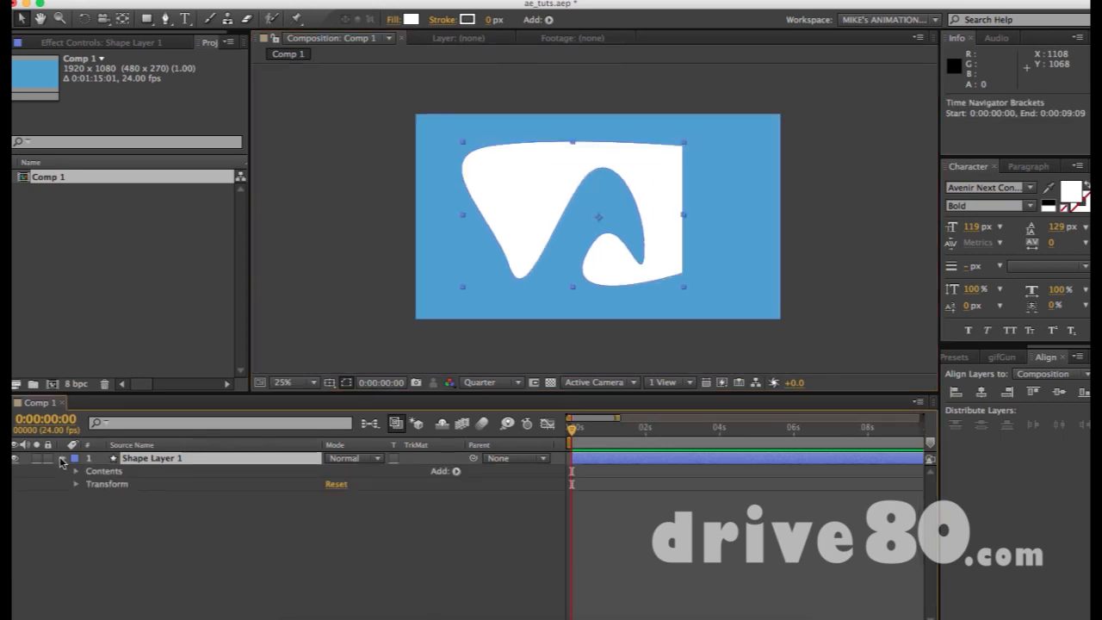
left_click(76, 472)
left_click(90, 485)
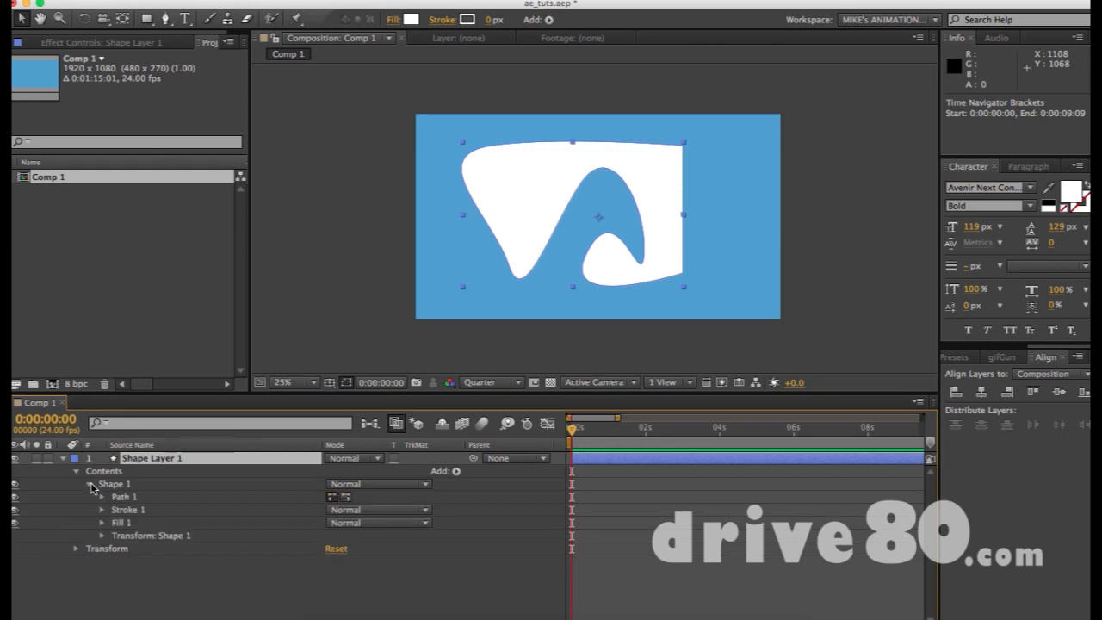
left_click(102, 498)
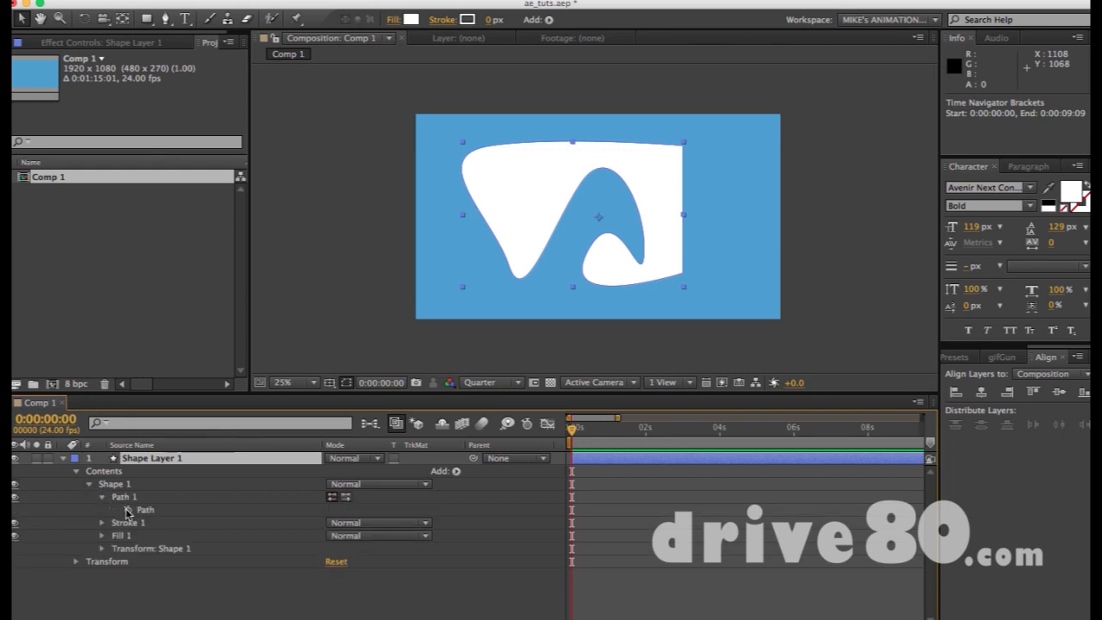
left_click(128, 510)
- Go to frame 21 and select the arch's top vertex, undoing two trial edits
key("equal")
key("equal")
key("equal")
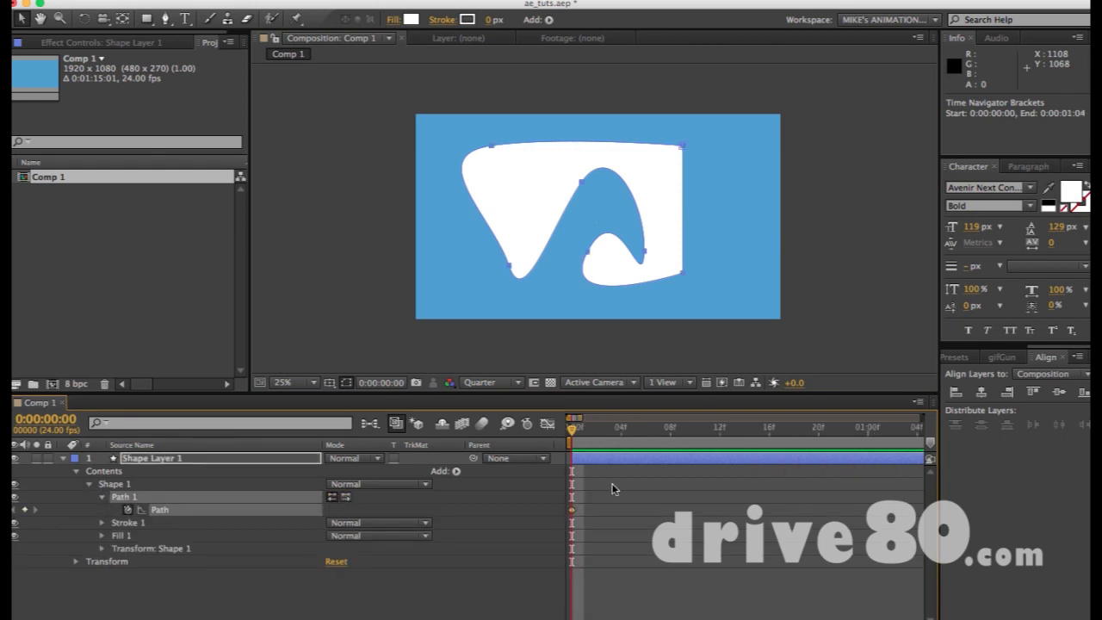
left_click_drag(637, 432, 831, 432)
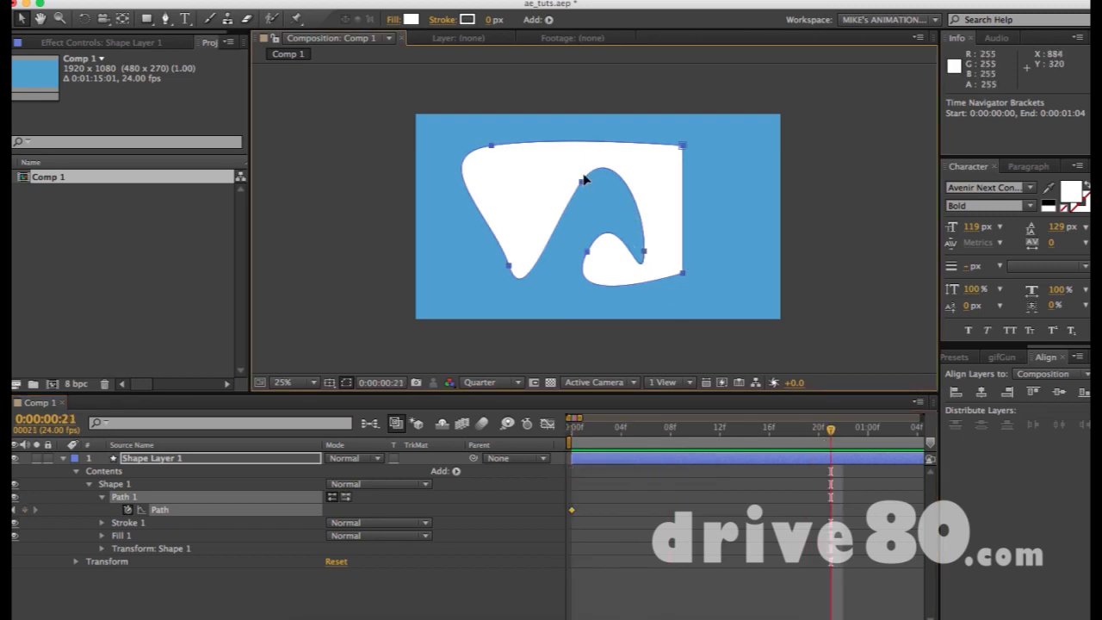
left_click_drag(582, 180, 583, 192)
key("super+z")
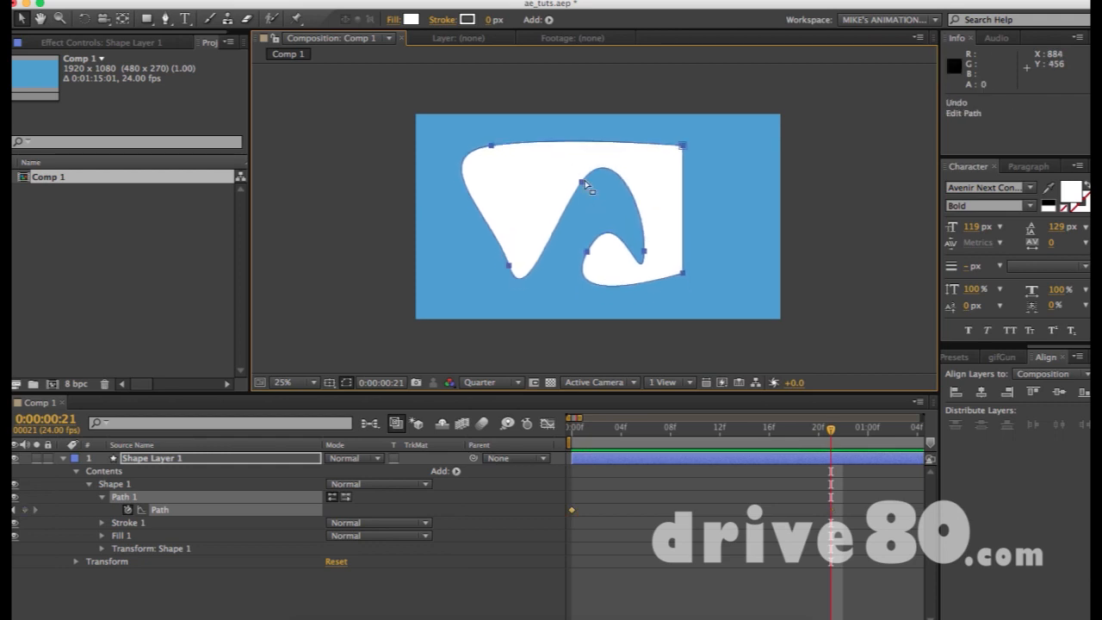
left_click(581, 182)
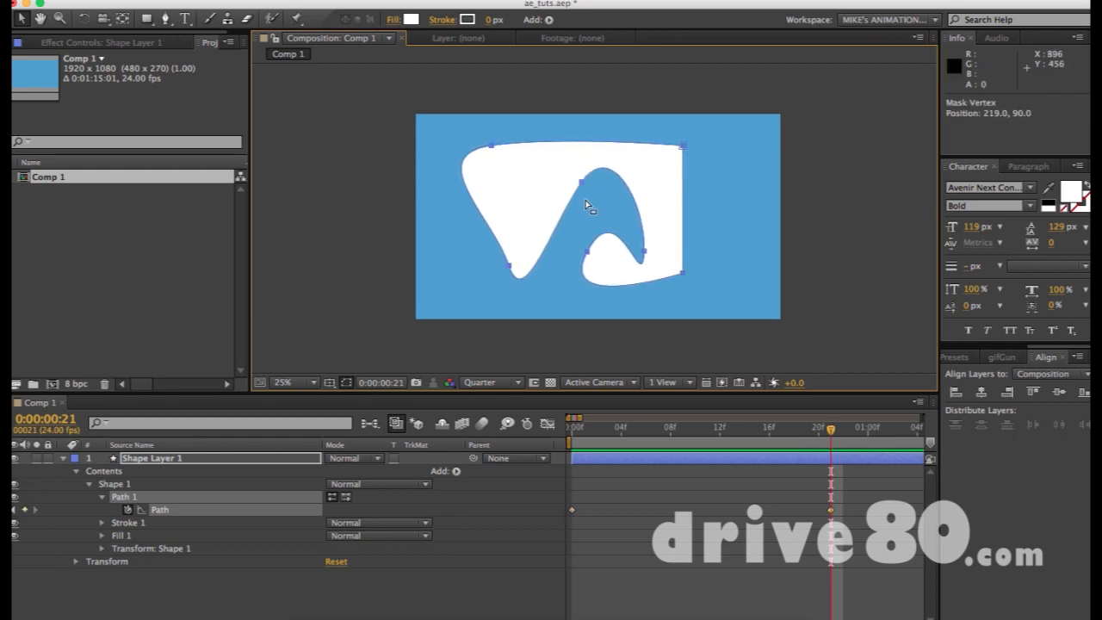
mouse_move(583, 181)
left_mouse_down()
mouse_move(602, 186)
mouse_move(578, 189)
left_mouse_up()
key("super+z")
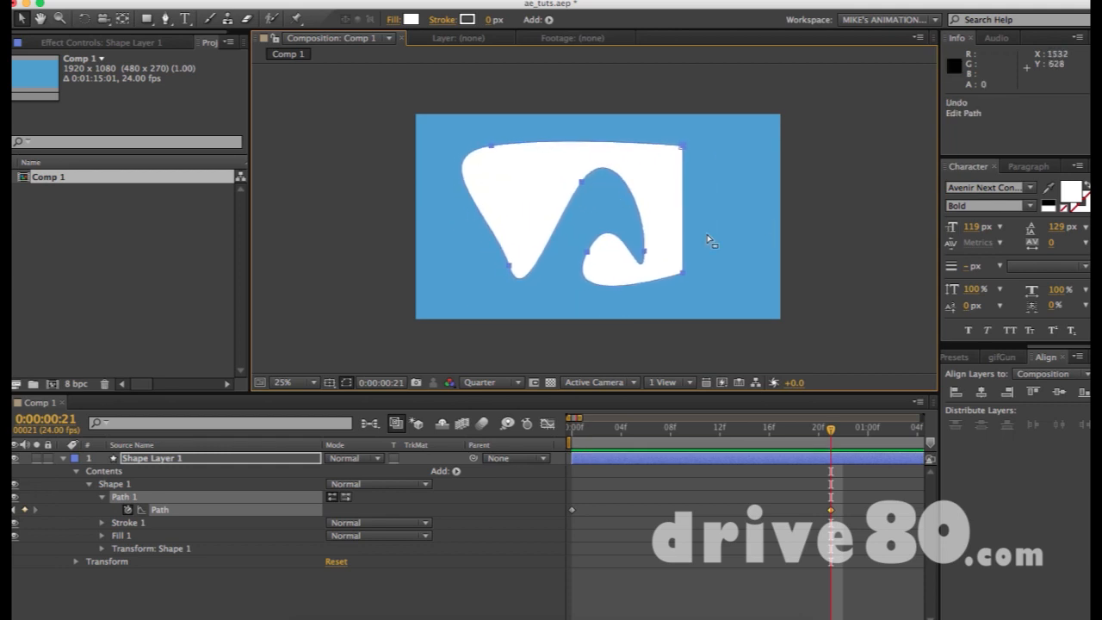
left_click(582, 182)
- Drag the arch, wave-tip, top-left and bottom-right vertices to slant the shape at frame 21
left_click_drag(583, 183, 567, 234)
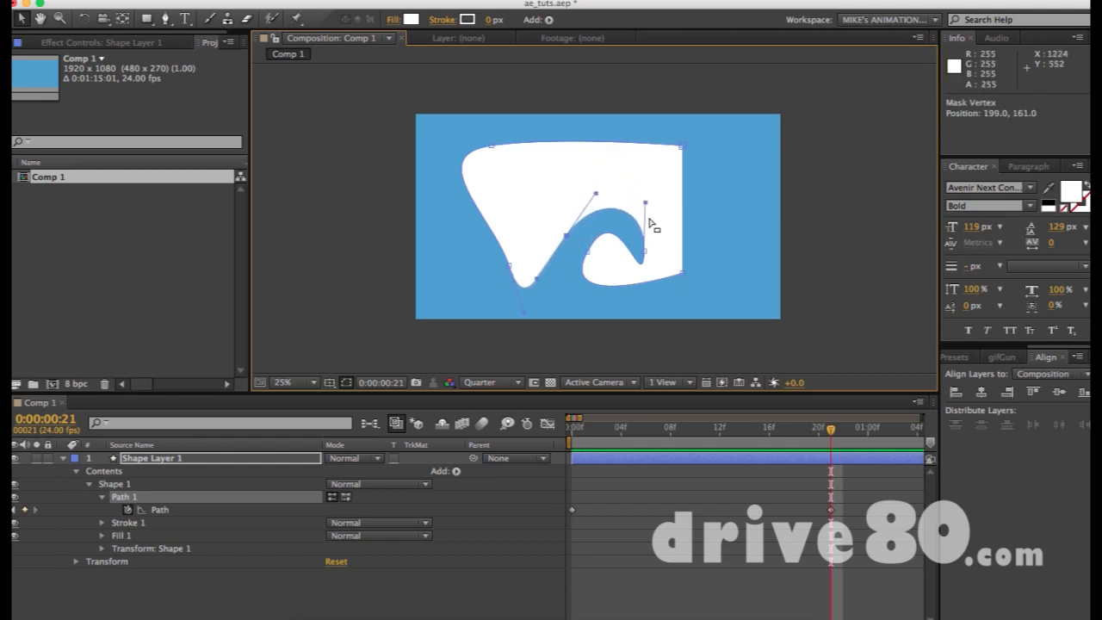
left_click_drag(642, 249, 669, 222)
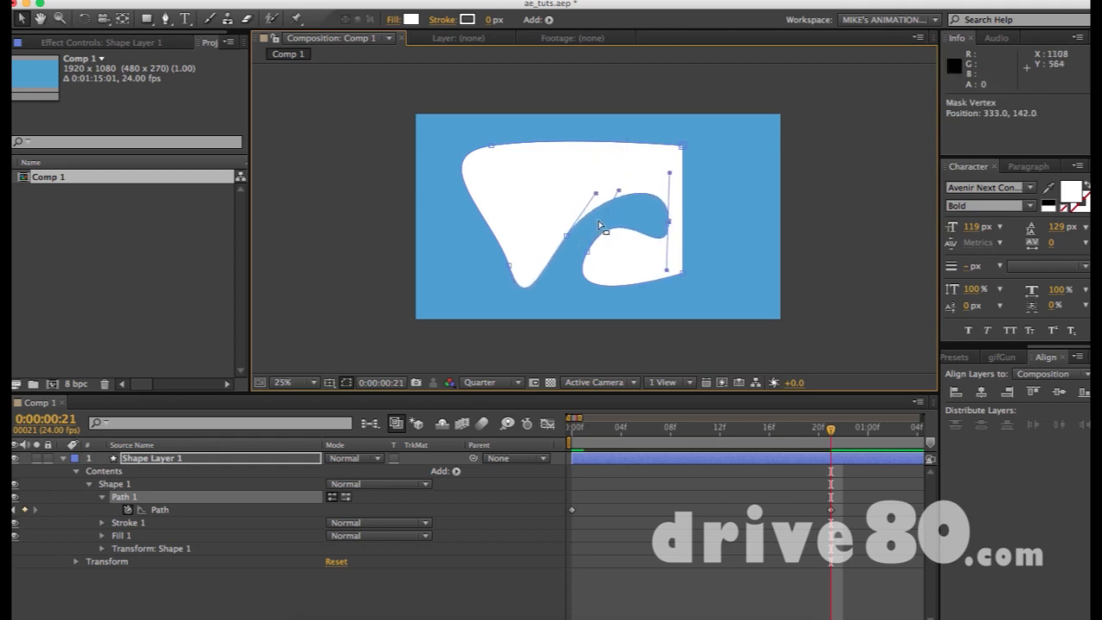
left_click_drag(493, 148, 516, 191)
left_click_drag(683, 276, 664, 287)
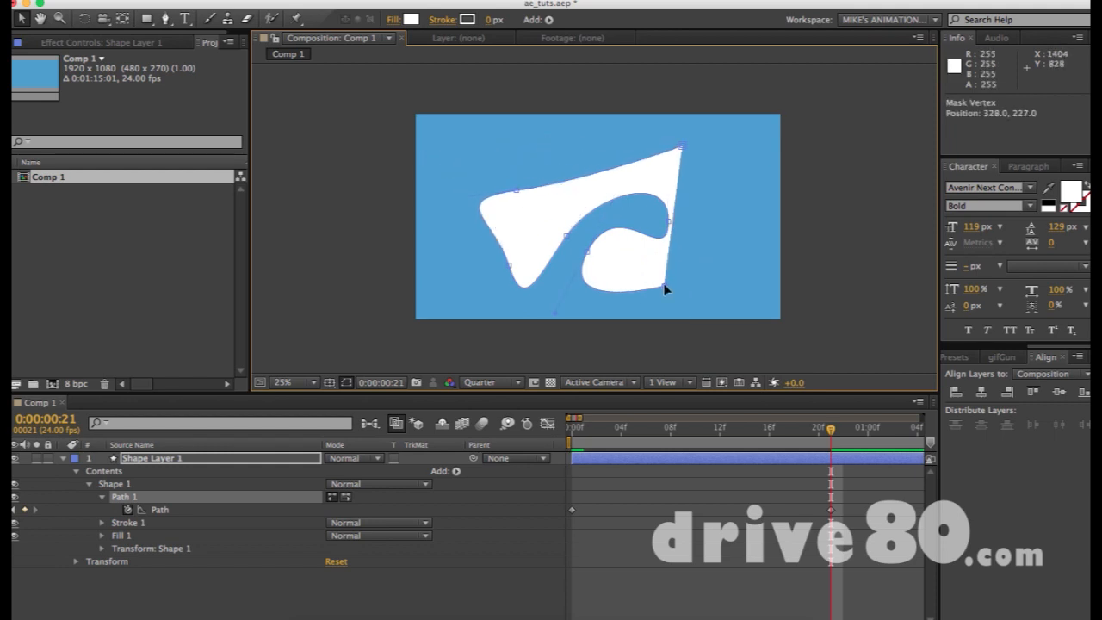
left_click(574, 430)
left_click_drag(574, 429, 836, 460)
- End the work area at frame 21 and RAM preview the morph
key("minus")
key("minus")
key("minus")
key("minus")
key("minus")
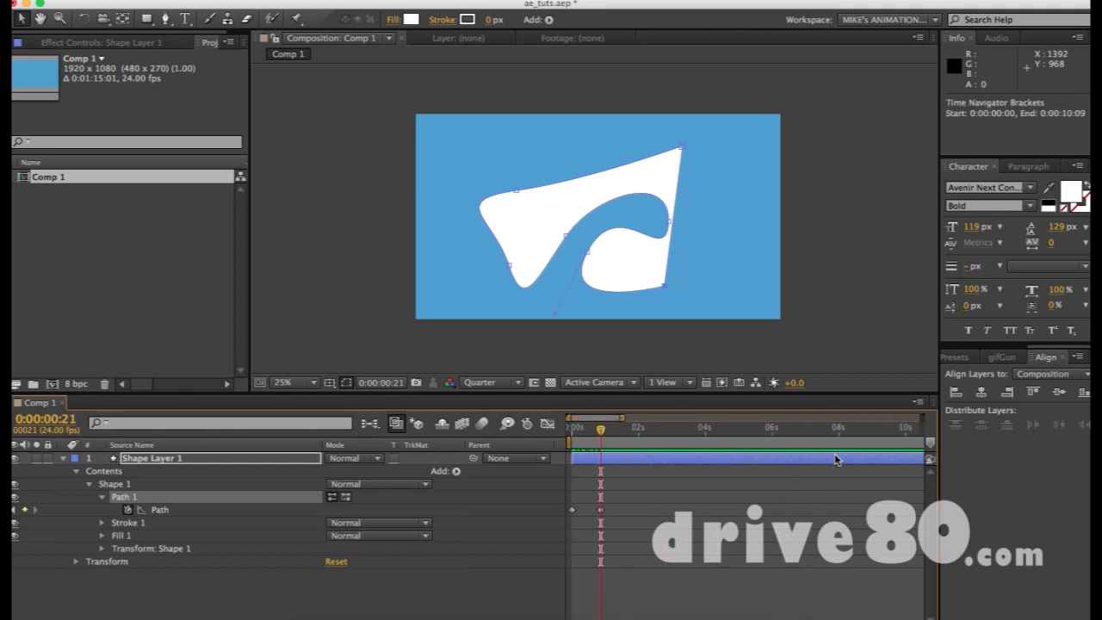
key("n")
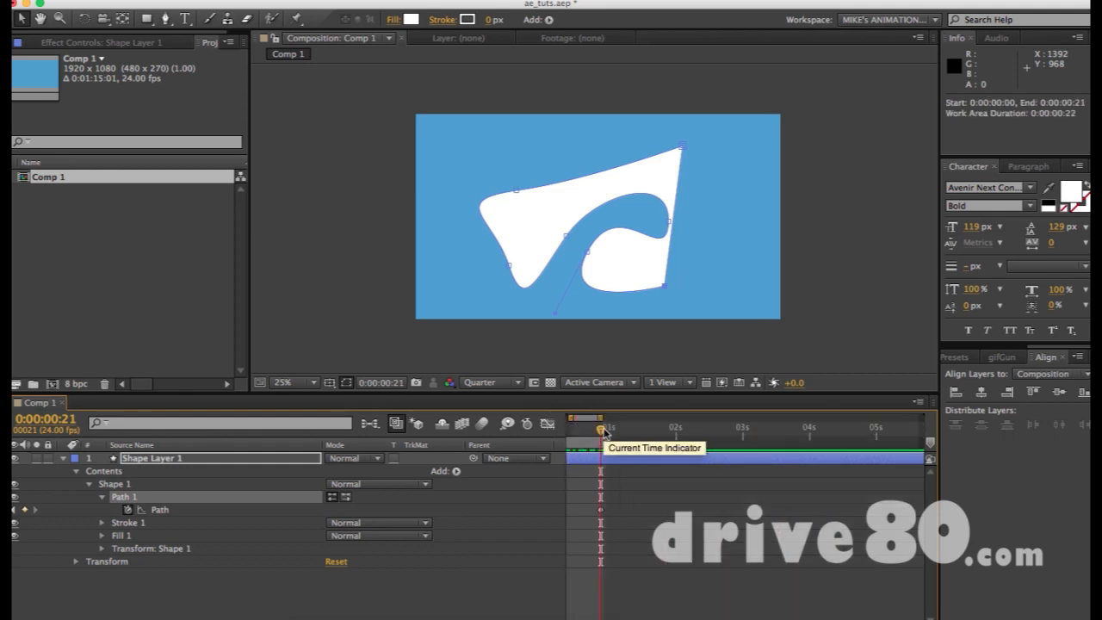
key("equal")
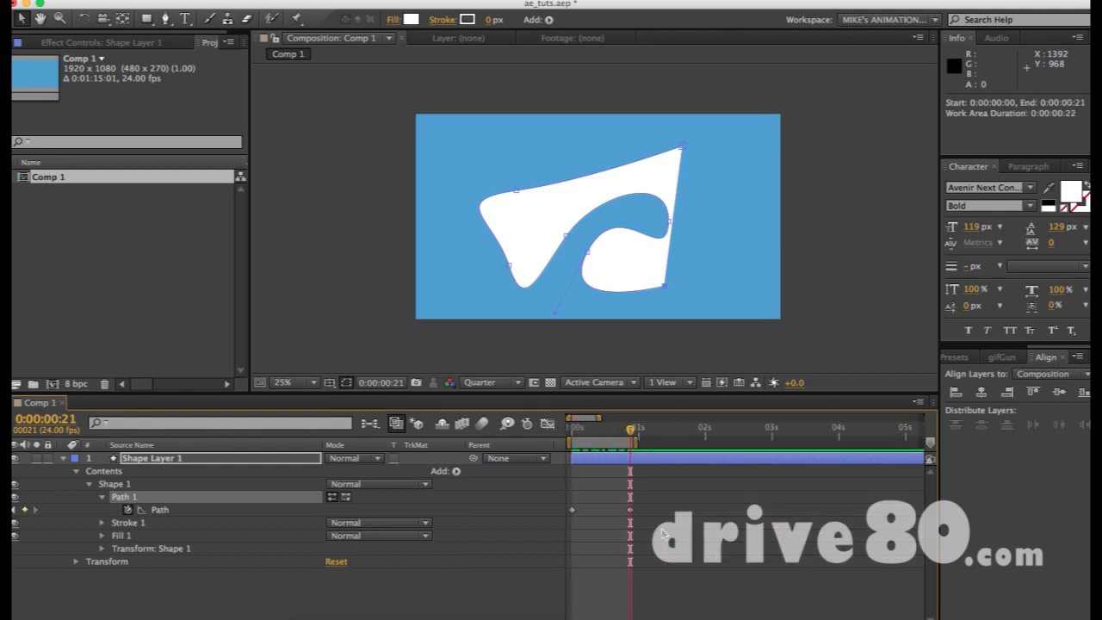
key("KP_0")
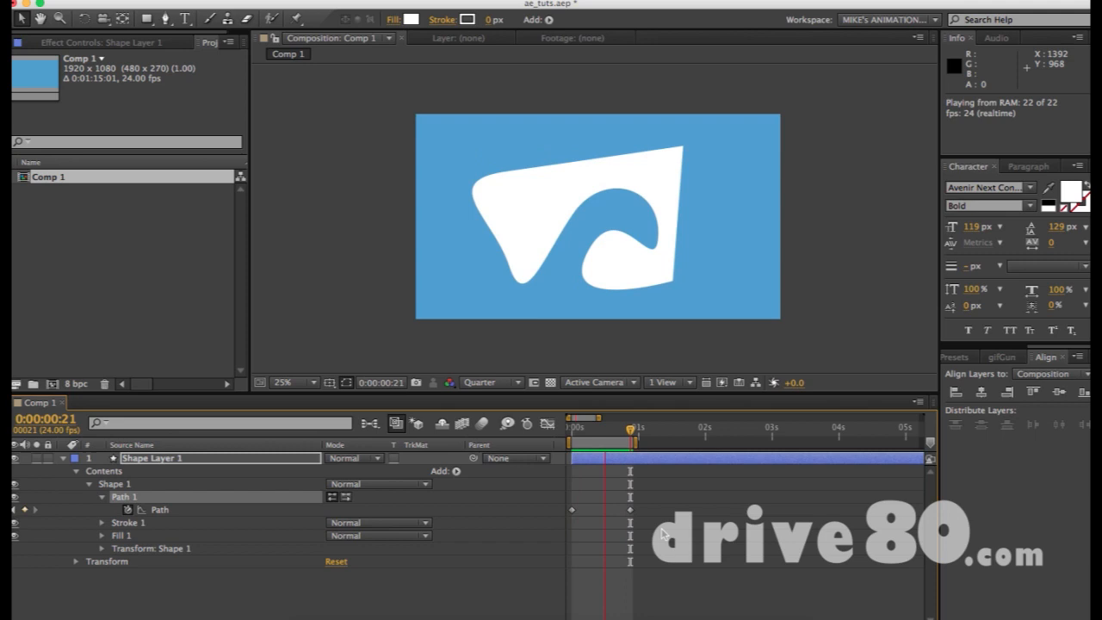
key("space")
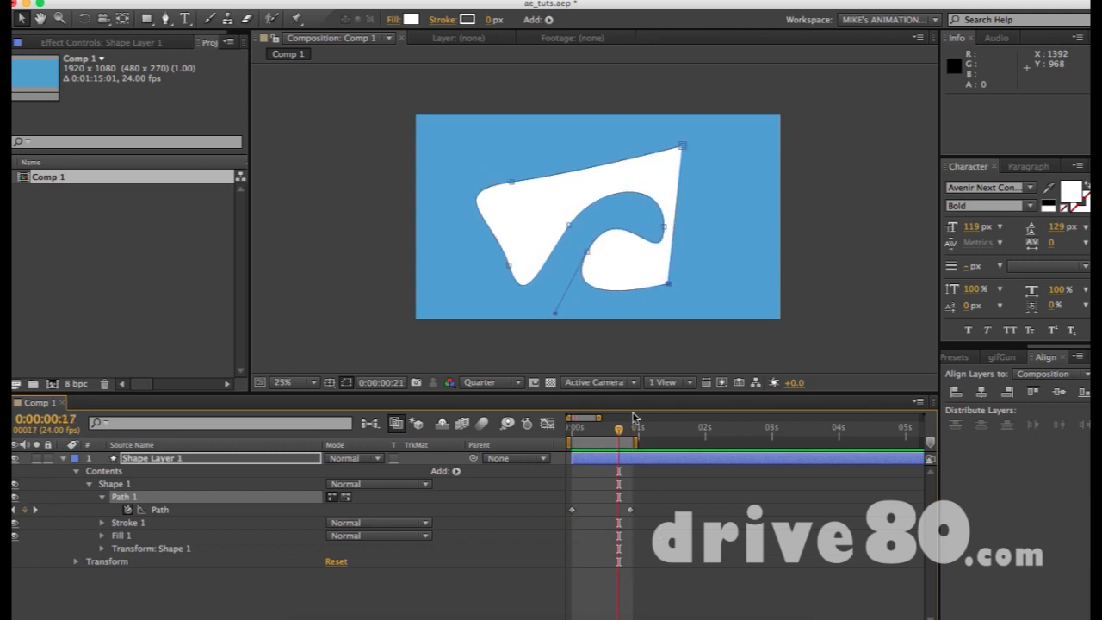
- Add Path keyframes narrowing the notch and moving the upper-left vertex up and right
left_click_drag(620, 440, 659, 429)
left_click_drag(667, 222, 645, 198)
left_click_drag(660, 431, 677, 431)
left_click_drag(520, 192, 555, 161)
- Convert the shape's curved vertices to sharp corners with the Convert Vertex tool
key("g")
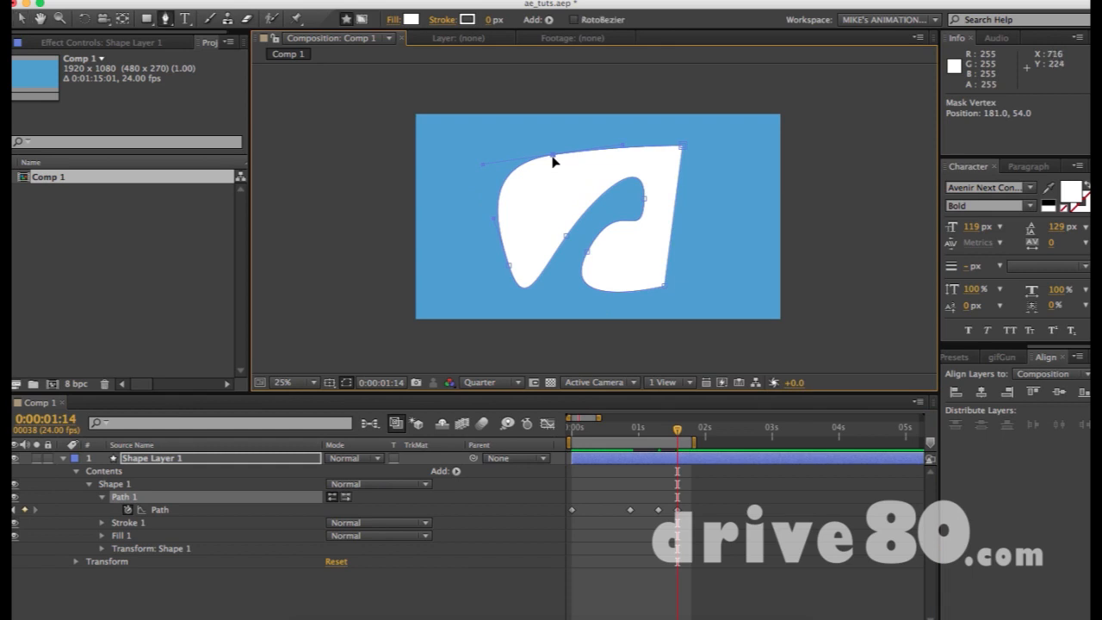
left_click(552, 157, "alt")
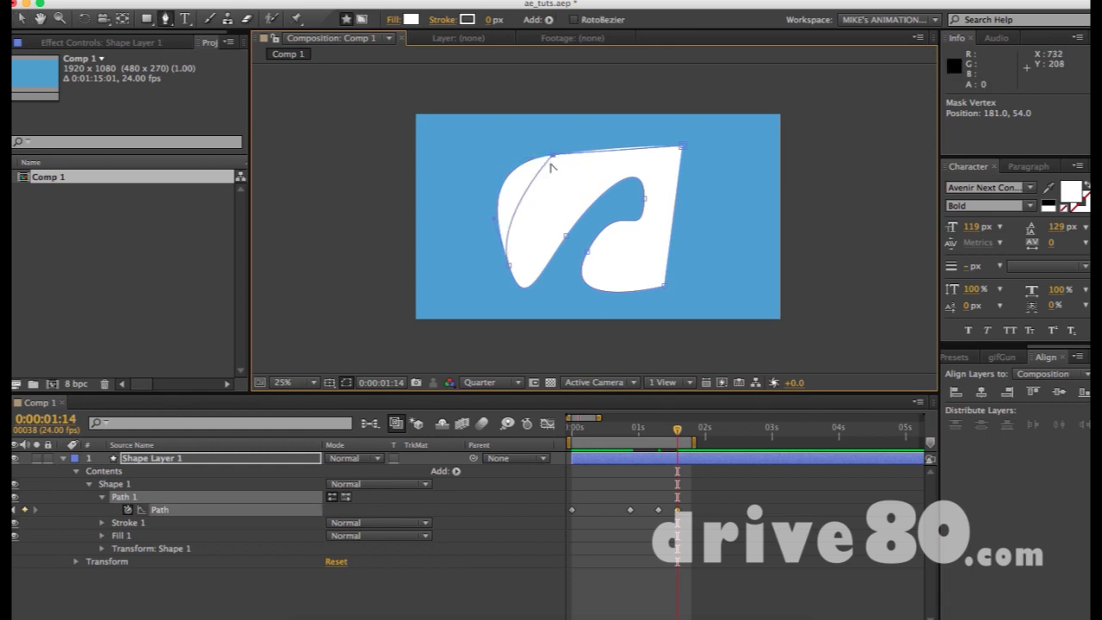
left_click(510, 266, "alt")
left_click(566, 235, "alt")
left_click(588, 252, "alt")
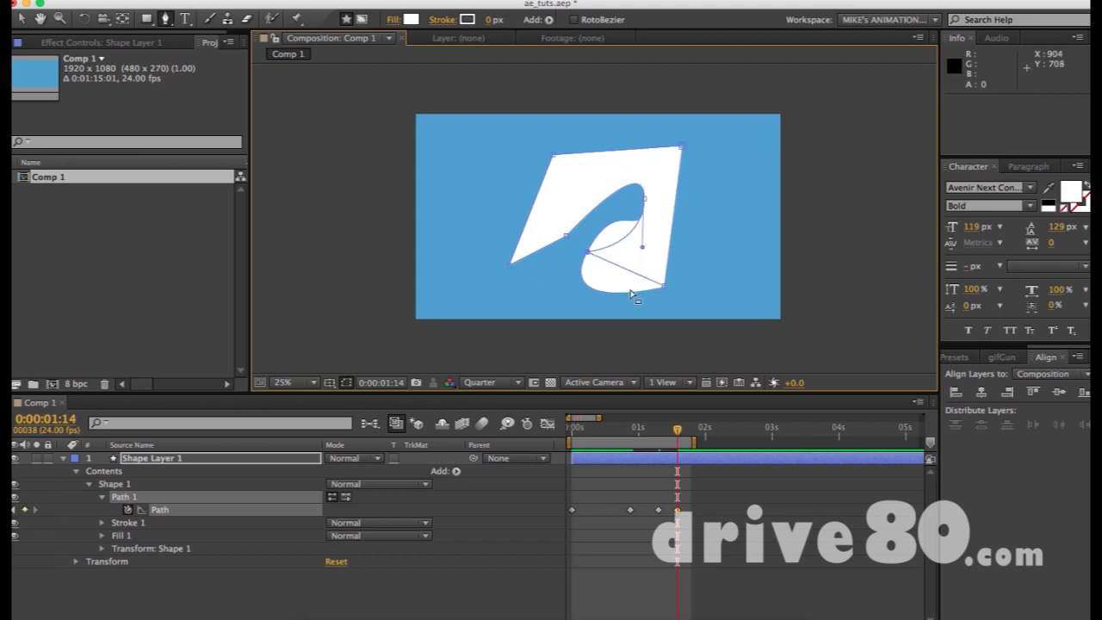
left_click(665, 286, "alt")
left_click(643, 200, "alt")
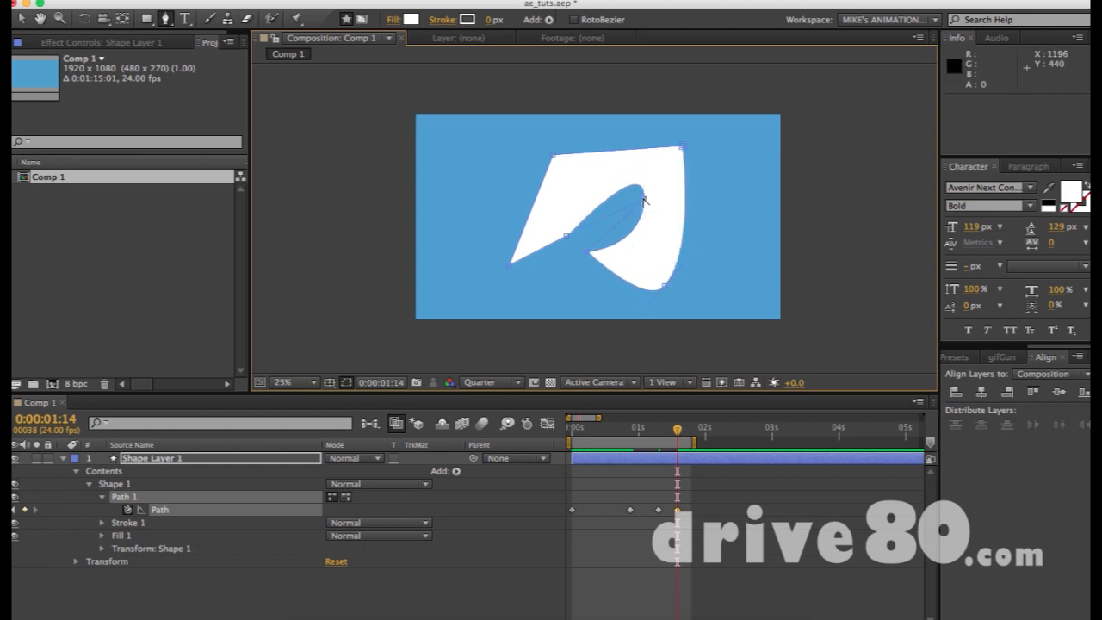
left_click(683, 149, "alt")
left_click(683, 149, "alt")
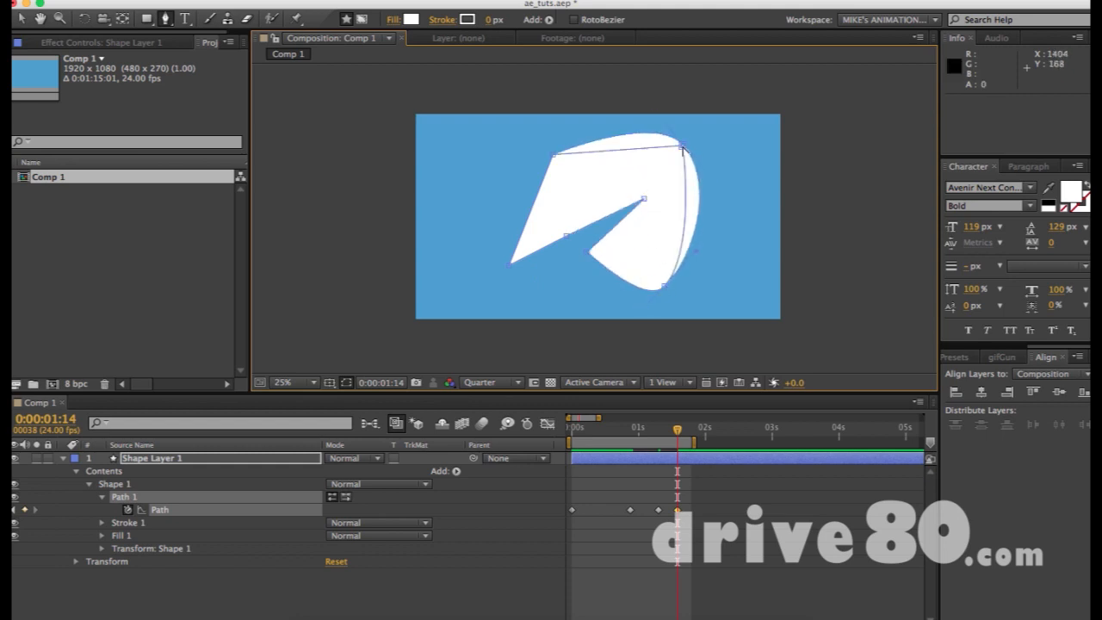
left_click(666, 285, "alt")
- Preview the morph, then squeeze all Path keyframes toward the start and check frame 15
left_click_drag(658, 435, 692, 436)
left_click(677, 495)
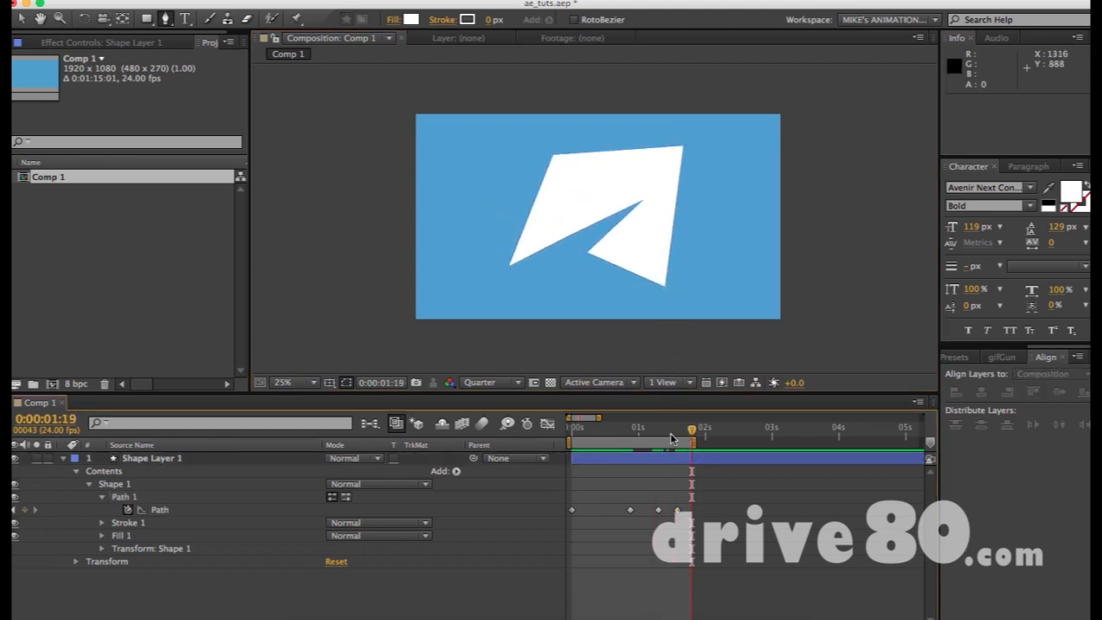
key("KP_0")
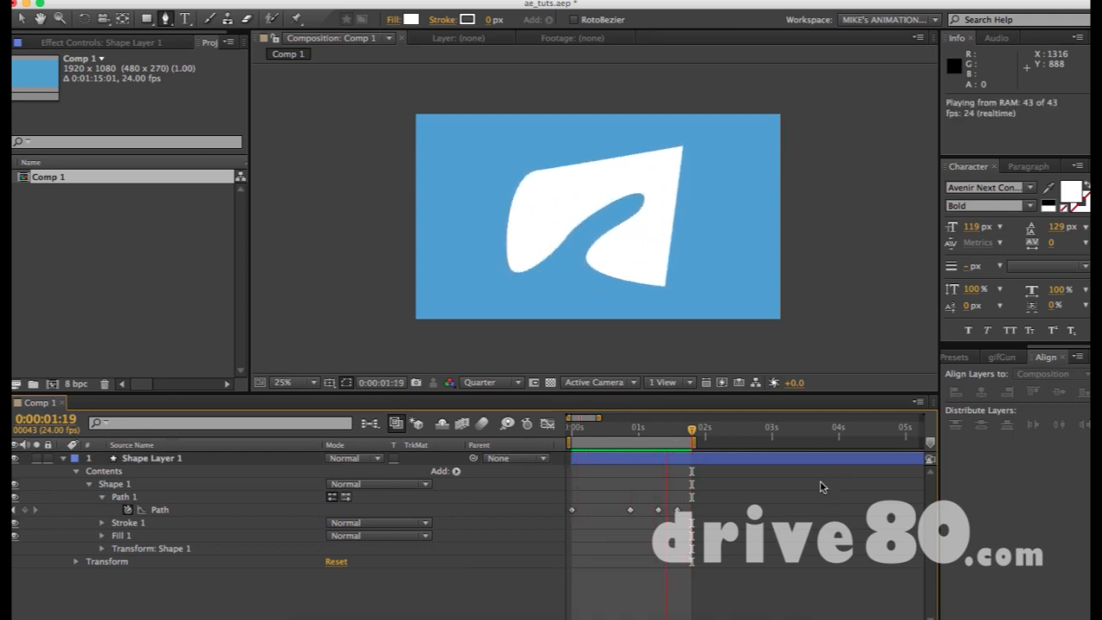
left_click(753, 492)
left_click_drag(728, 496, 541, 533)
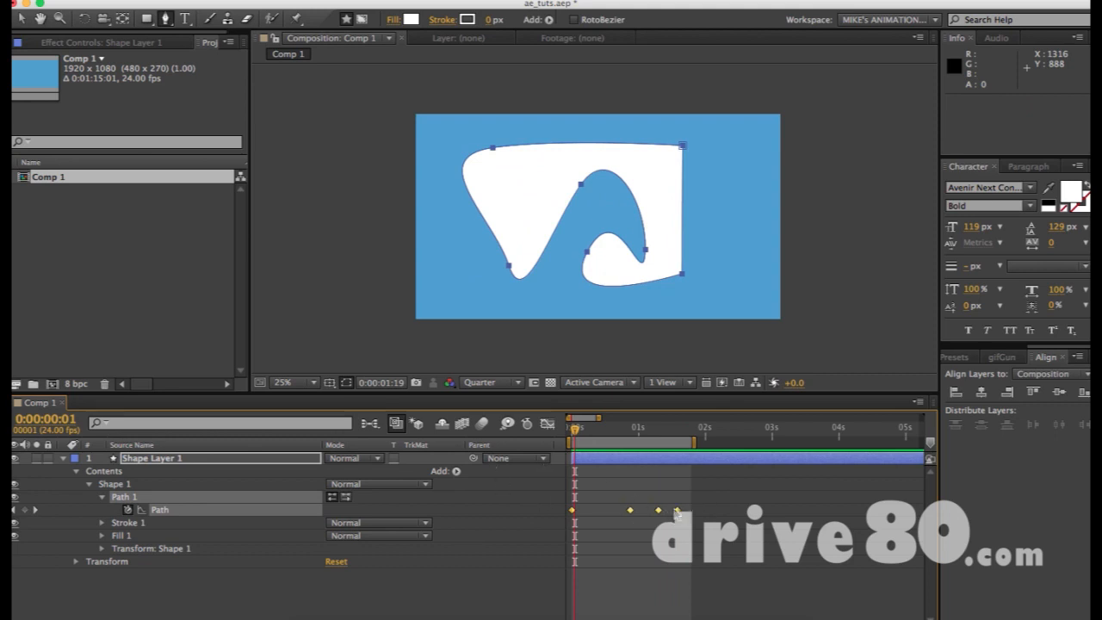
left_click_drag(677, 514, 596, 514)
left_click_drag(600, 436, 613, 434)
- Preview the faster morph and push the last Path keyframe later, checking frame 20
key("KP_0")
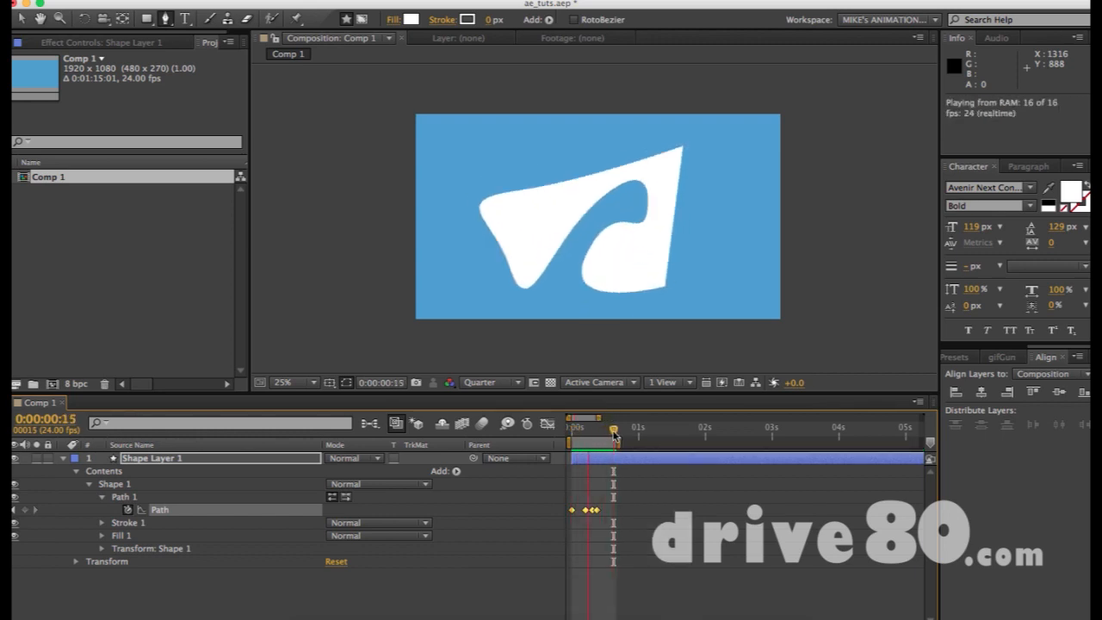
key("space")
key("equal")
key("equal")
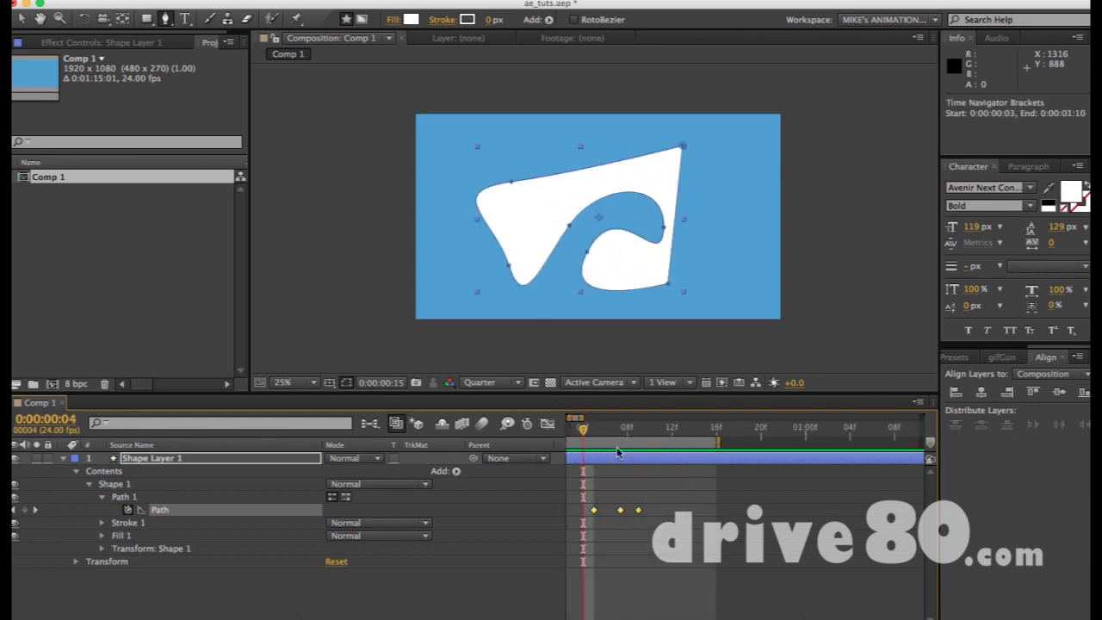
scroll(616, 465, "left", 3)
left_click_drag(672, 510, 732, 516)
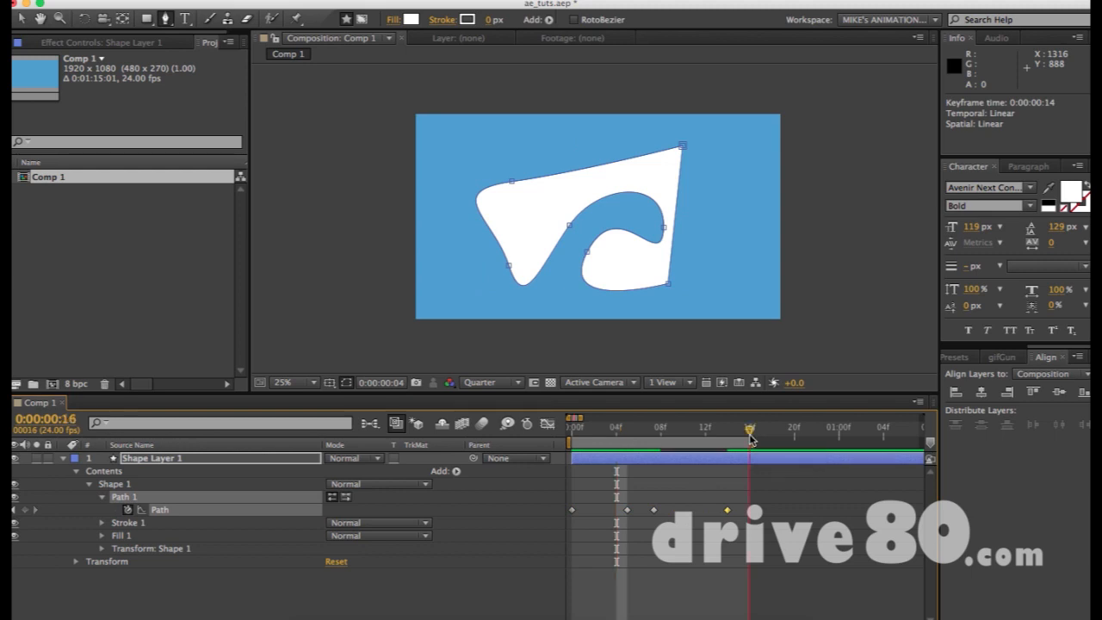
left_click(794, 428)
- Extend the preview range to 1:06, move the frame 8 keyframe to frame 11, and preview
key("minus")
left_click_drag(659, 442, 739, 442)
left_click(614, 426)
left_click(645, 435)
left_click_drag(612, 510, 675, 514)
key("KP_0")
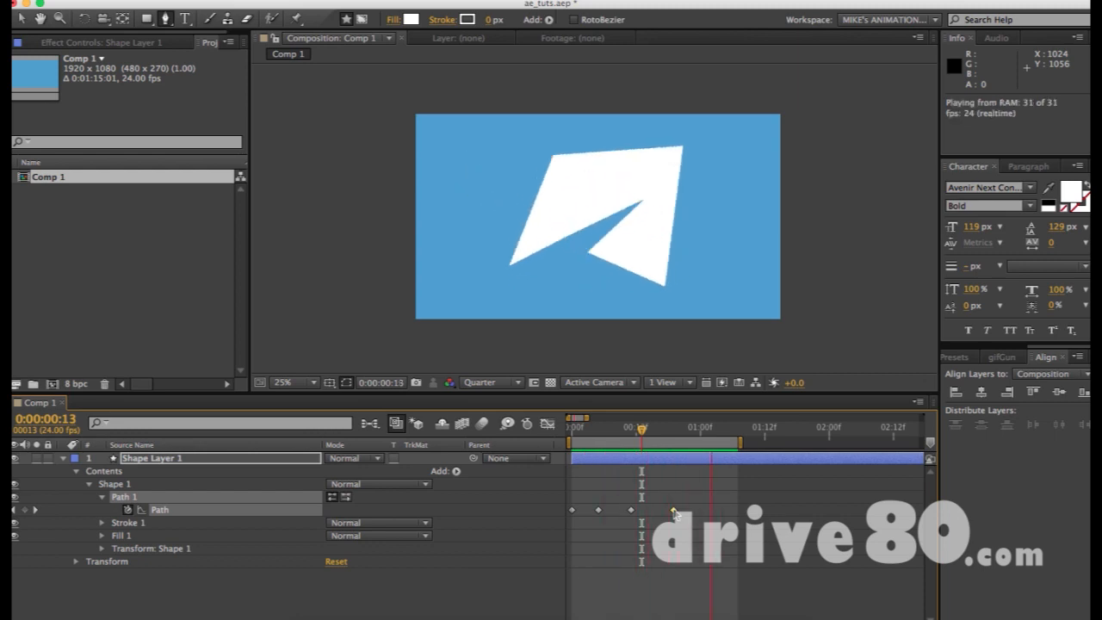
left_click(684, 429)
left_click_drag(684, 435, 674, 434)
- Move the white shape layer toward the lower left, to position 448, 704
key("F2")
key("v")
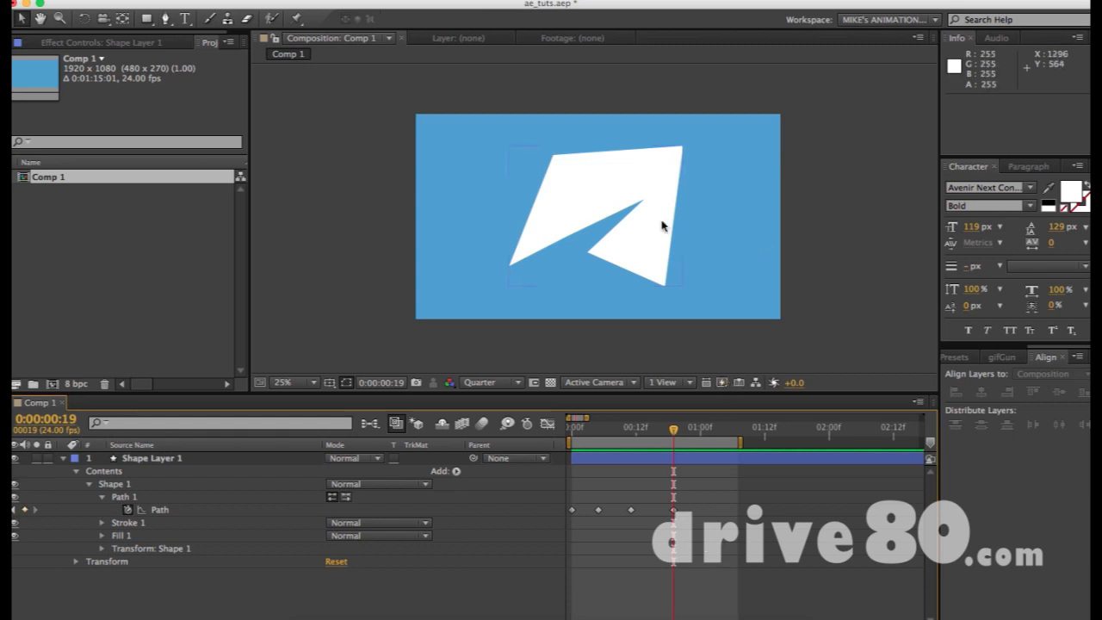
left_click(624, 185)
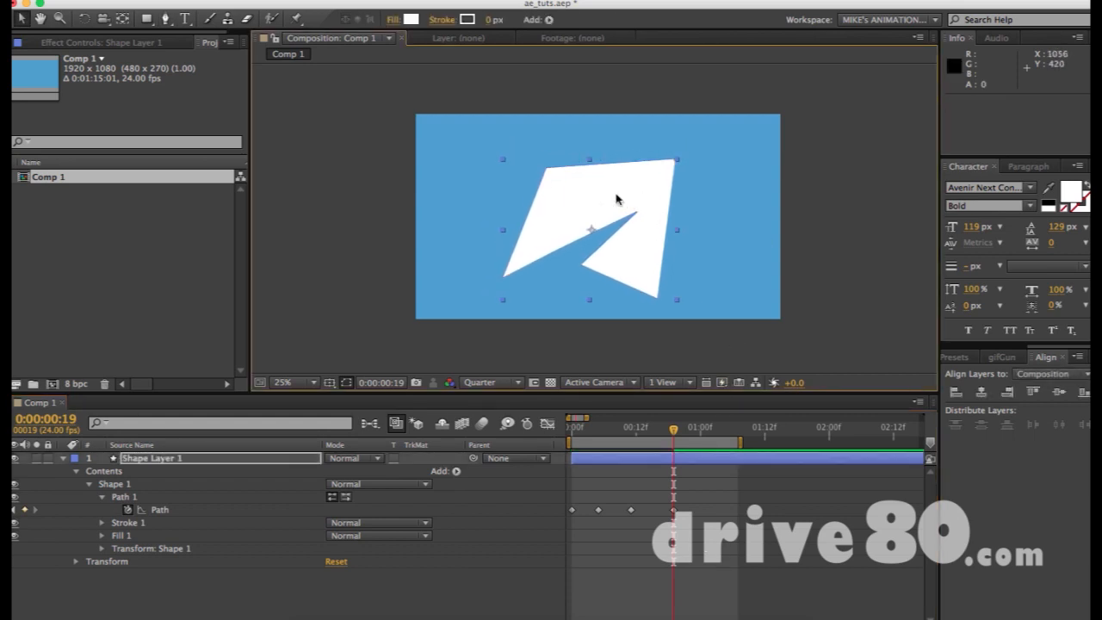
key("Delete")
key("super+z")
left_click_drag(603, 201, 517, 219)
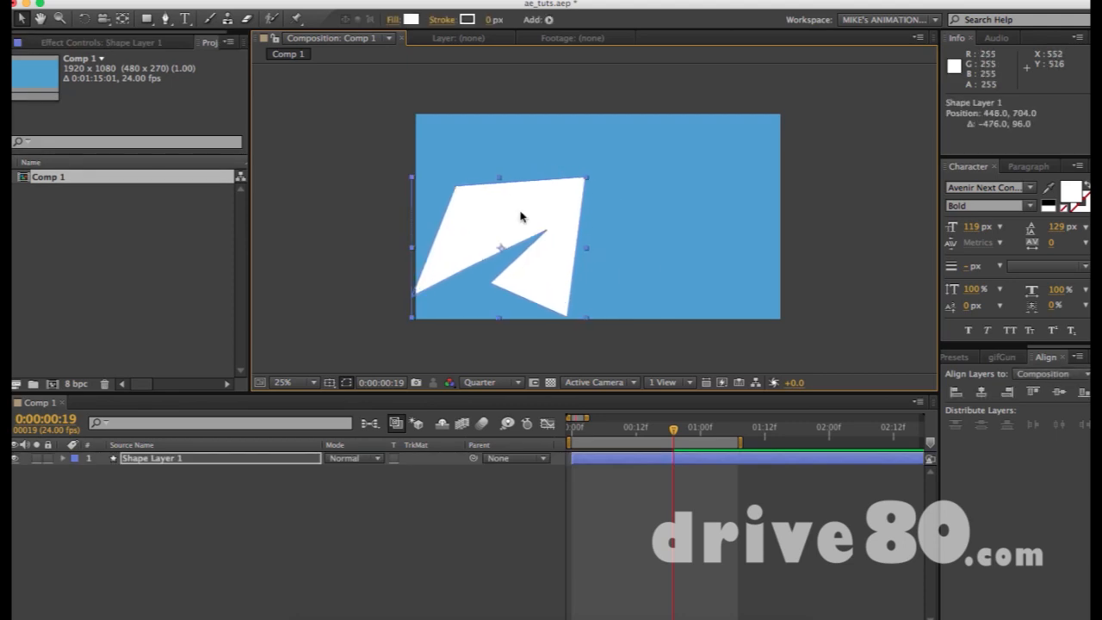
left_click(629, 216)
key("super+t")
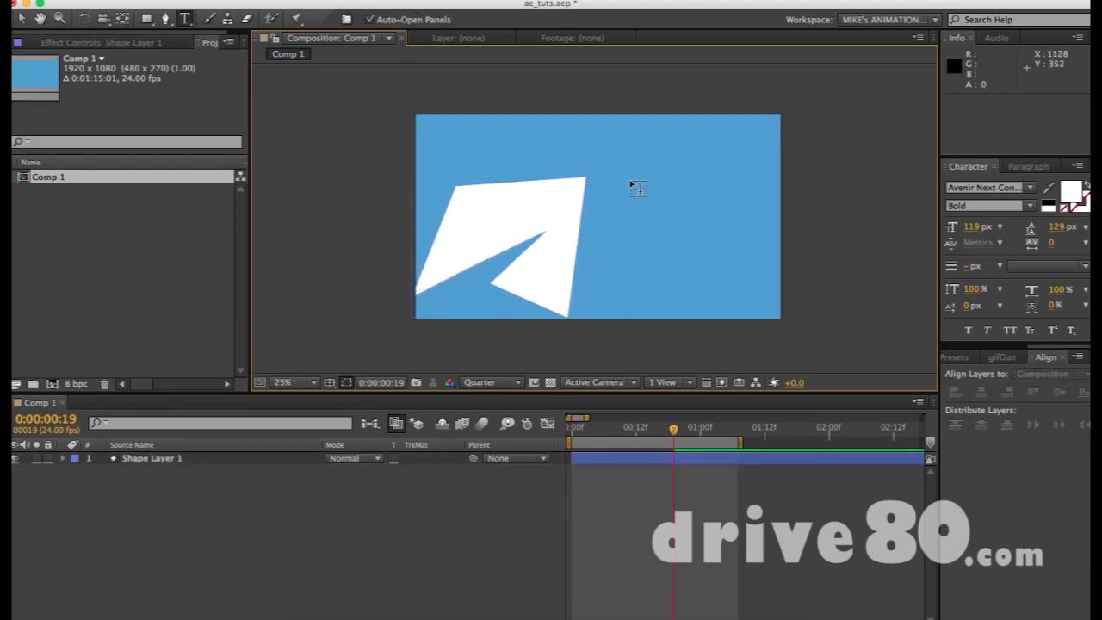
- Create a text layer near the top and type the e-mail address
left_click(630, 178)
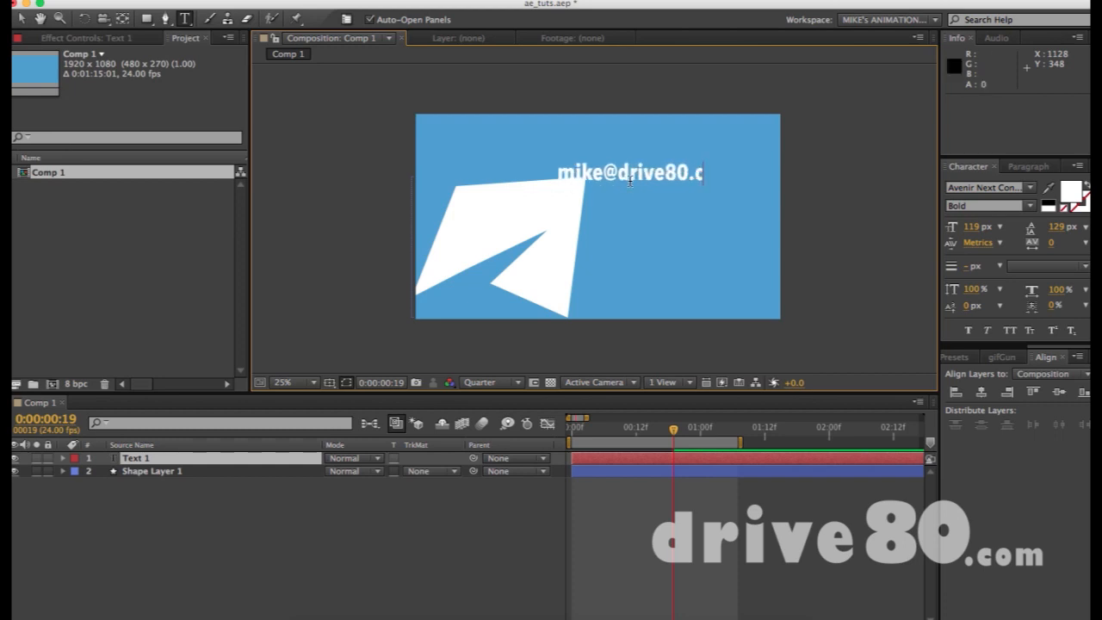
key("KP_Enter")
- Raise the e-mail text layer higher in the frame
key("v")
left_click_drag(609, 177, 615, 151)
left_click(749, 186)
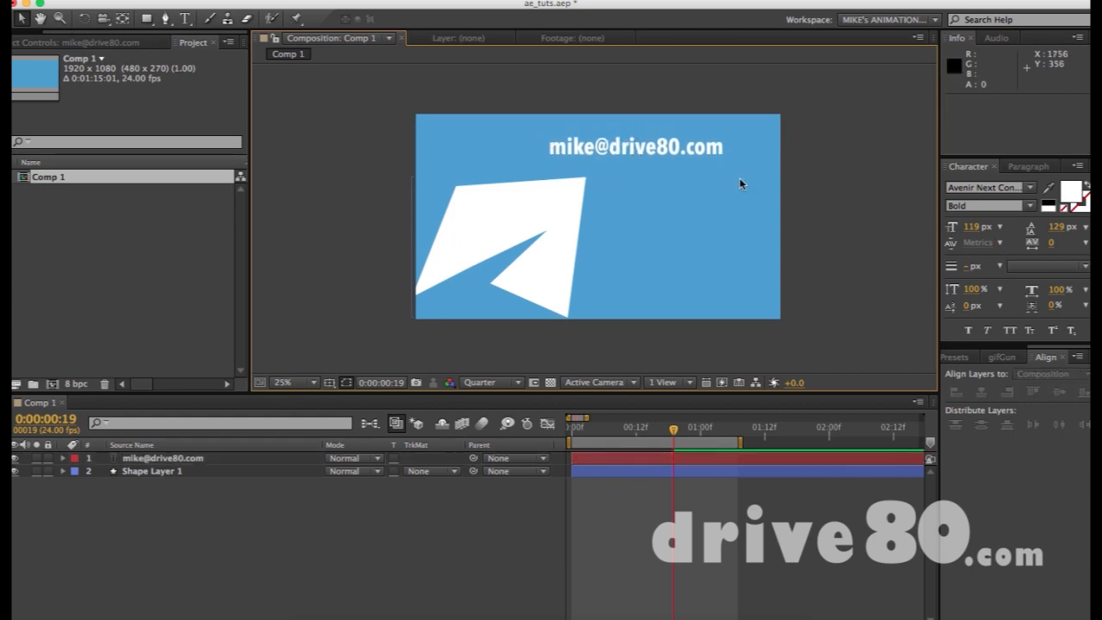
- Edit the text layer and highlight the domain part of the address
left_click(687, 153)
key("ctrl+t")
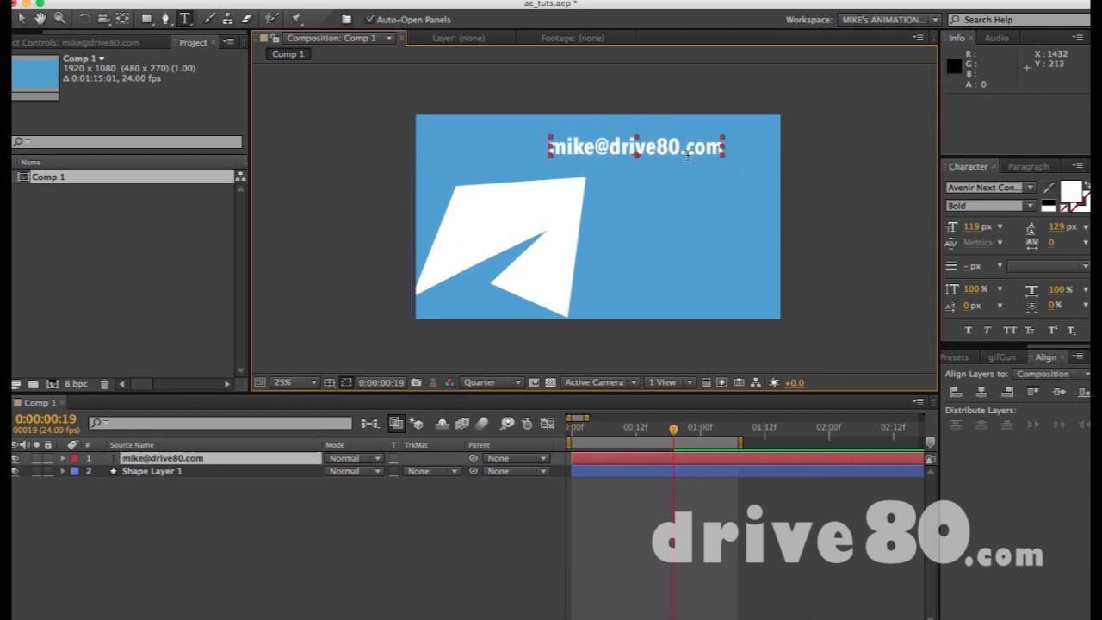
left_click_drag(609, 146, 788, 152)
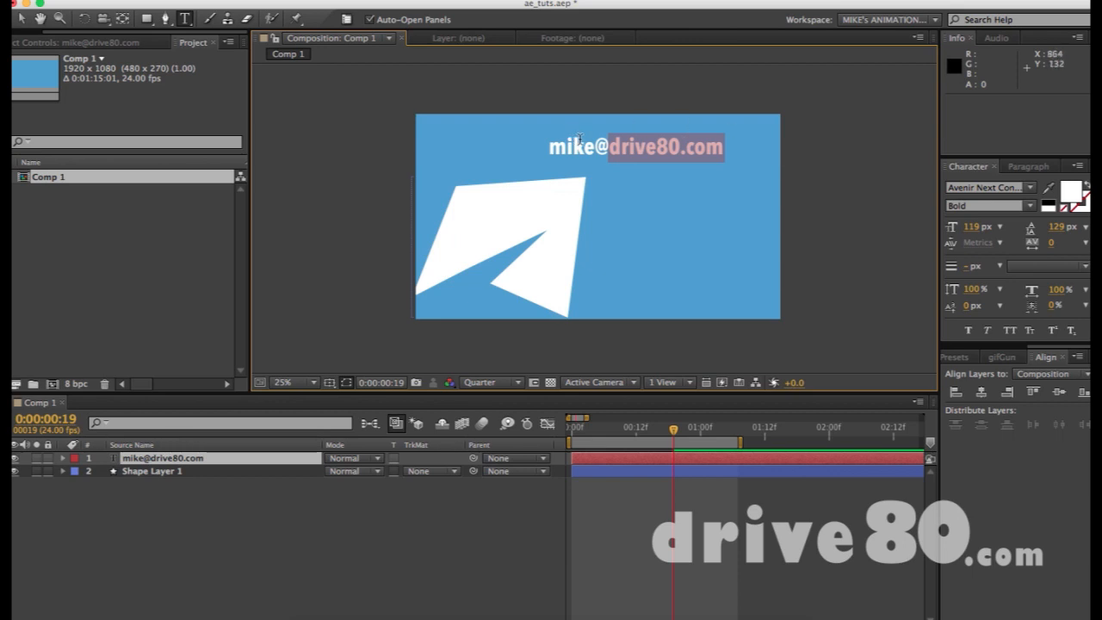
left_click(609, 145)
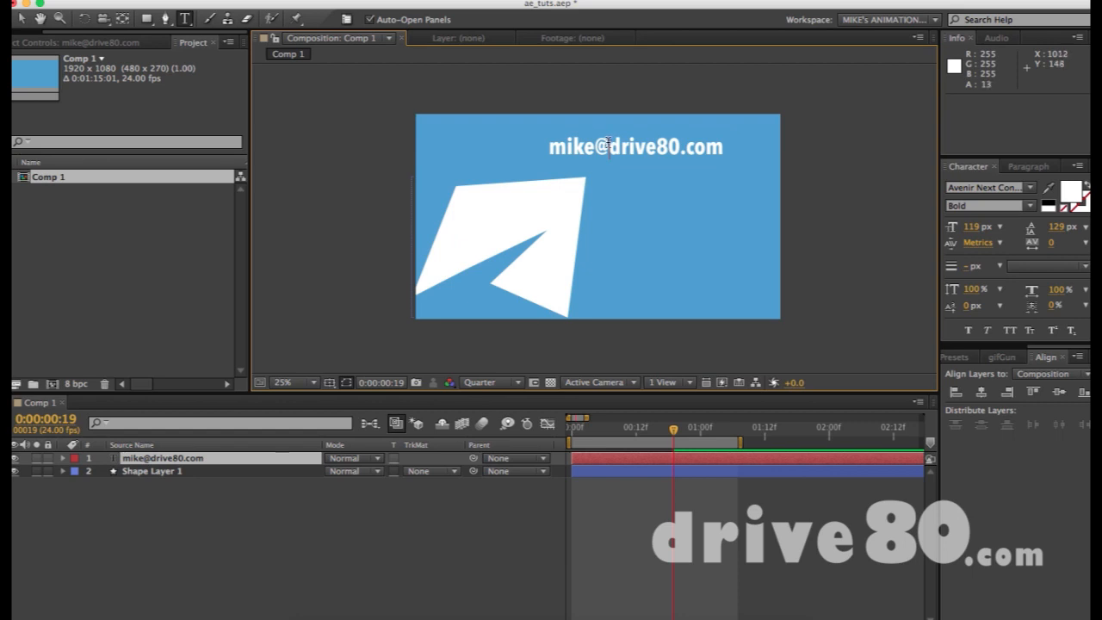
left_click_drag(609, 145, 738, 143)
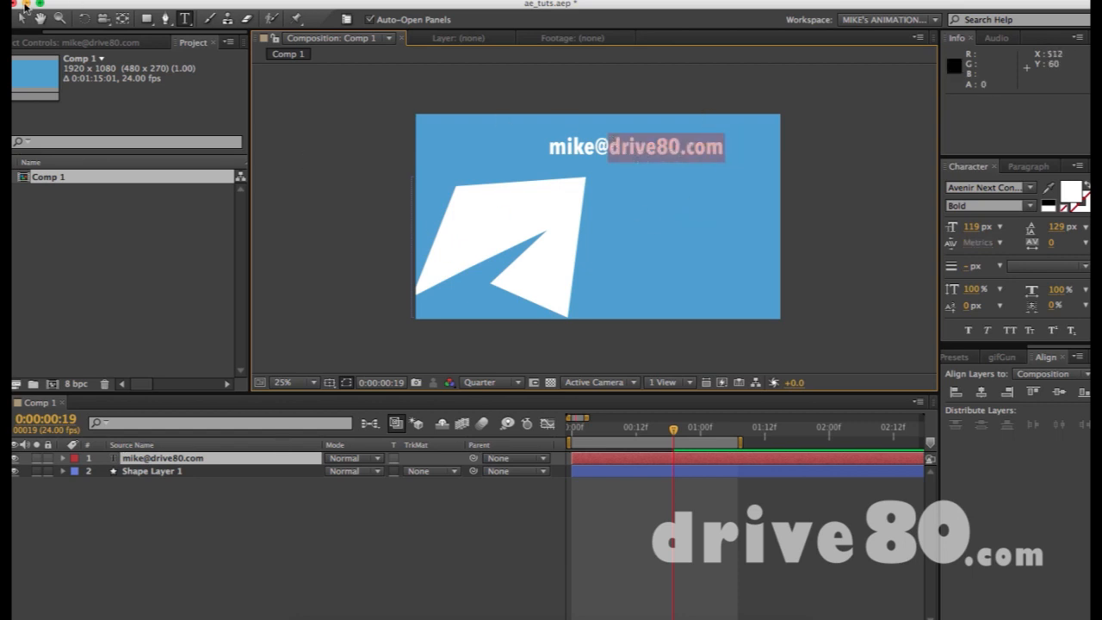
left_click(23, 17)
- Reposition the e-mail text layer to 1220, 244 above the shape
left_click(725, 249)
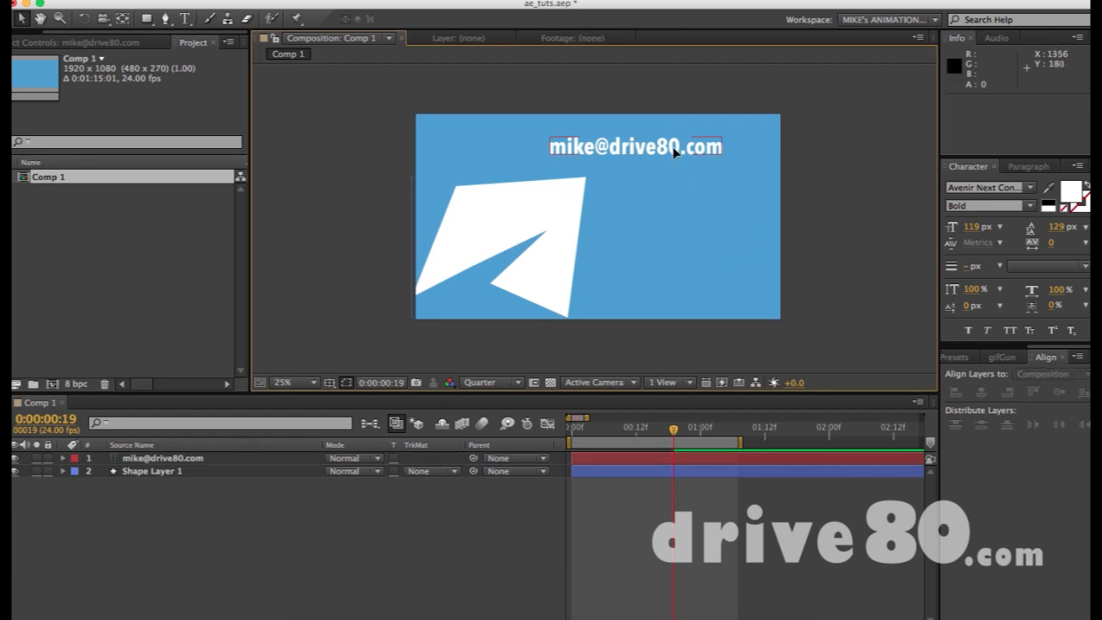
left_click_drag(676, 152, 699, 160)
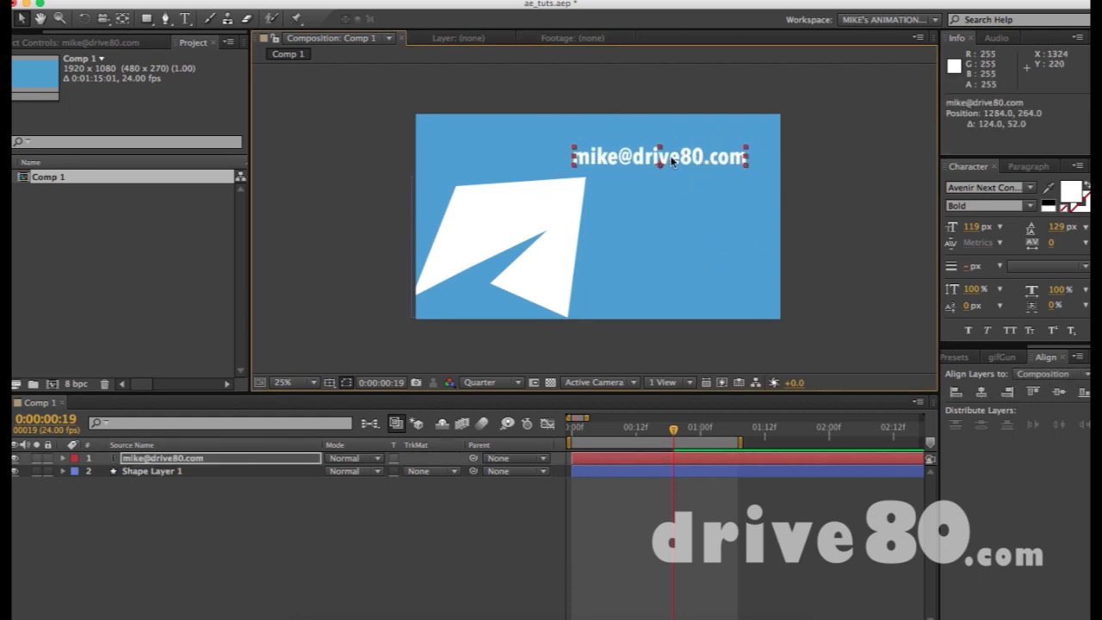
left_click_drag(674, 170, 619, 153)
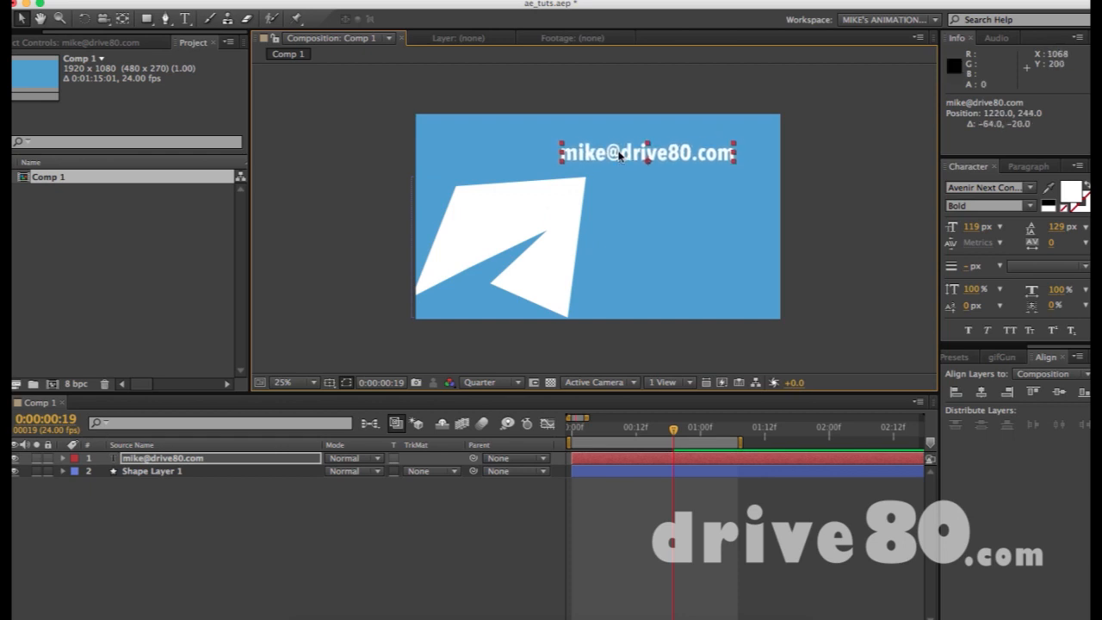
left_click(754, 227)
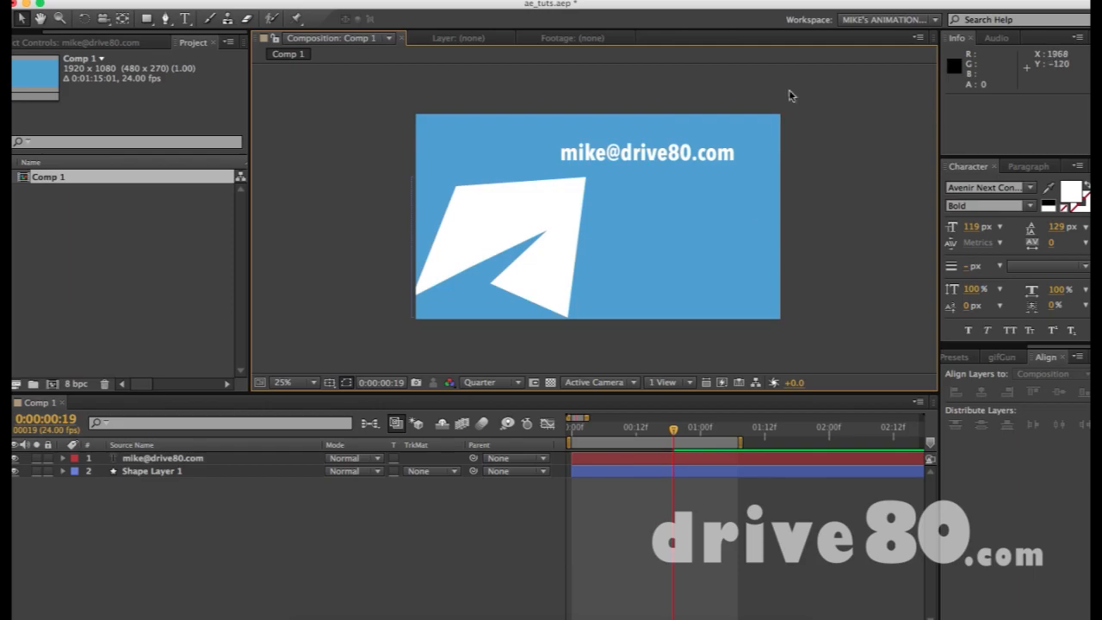